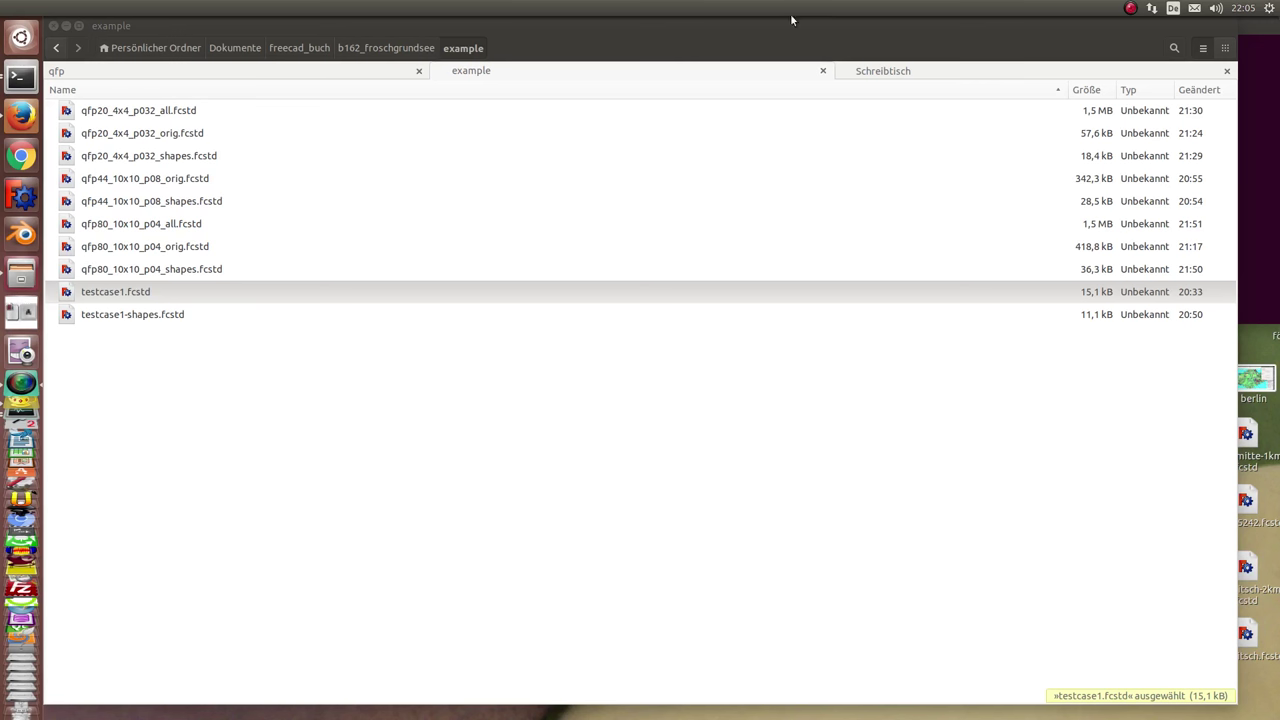
Load testcase1.fcstd from the Files example folder into FreeCAD
double_click(111, 292)
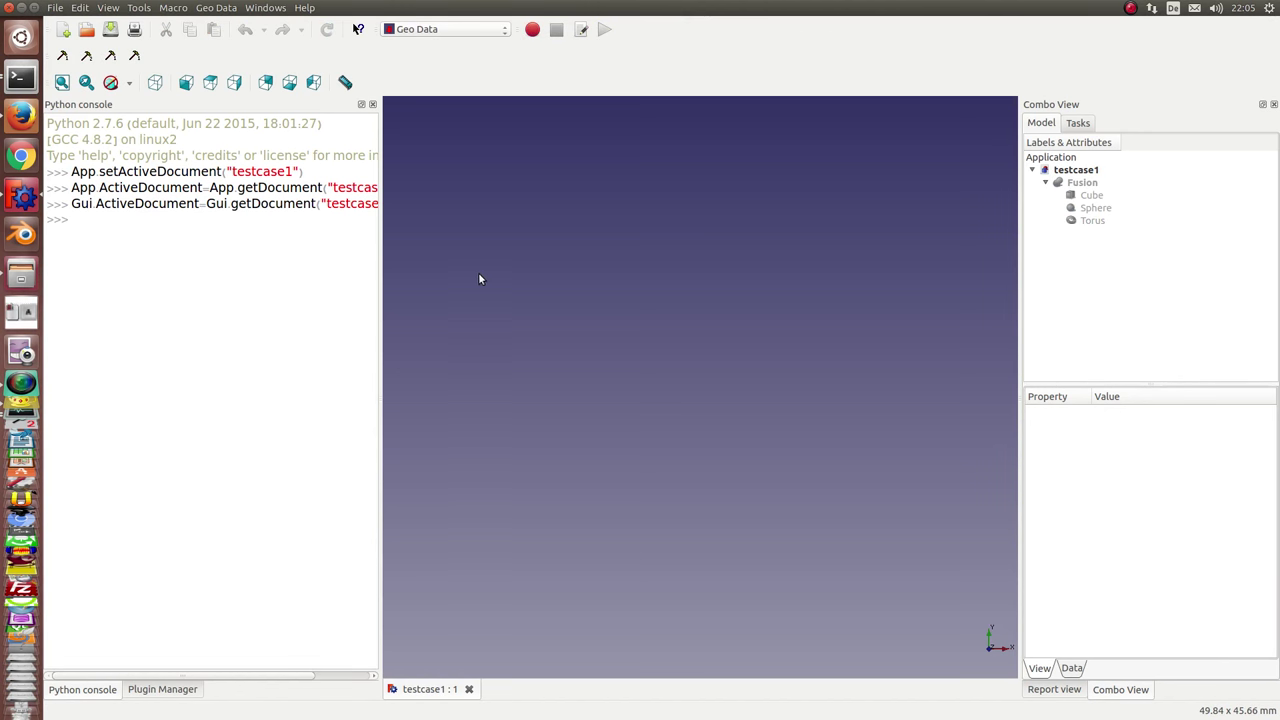
Show the Fusion of Cube, Sphere and Torus and view it from an angle
click(1068, 183)
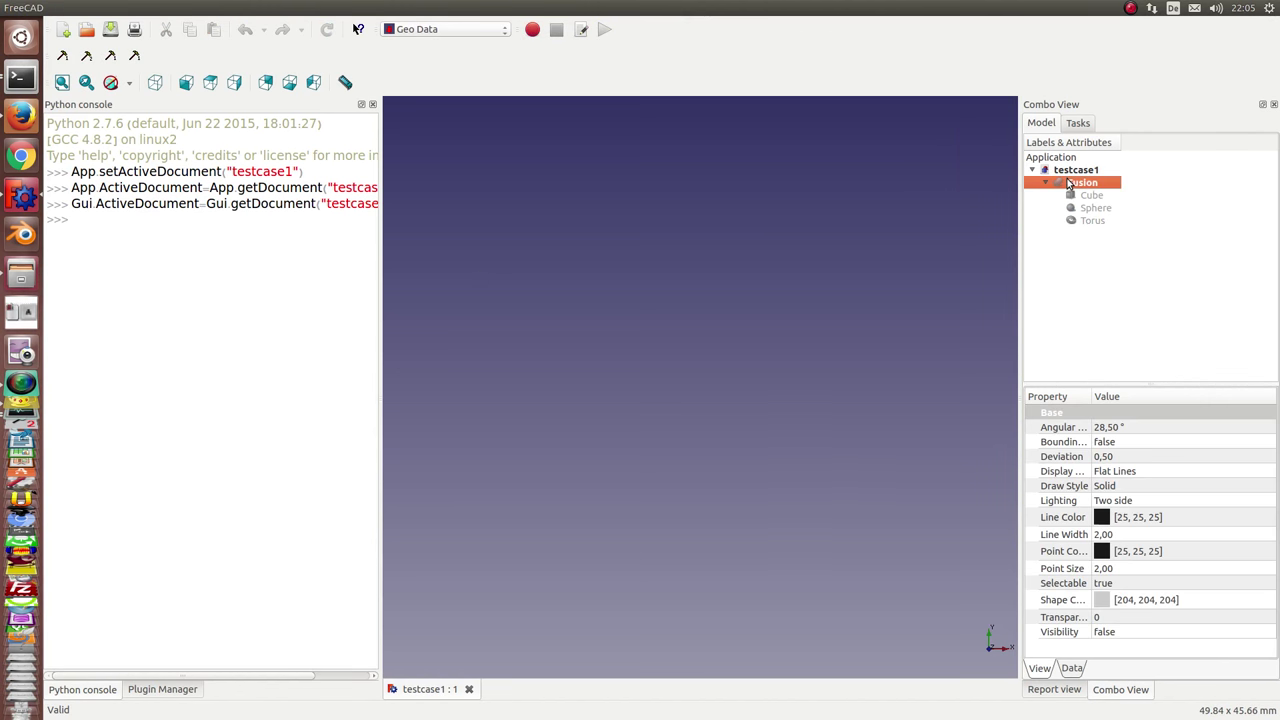
key(space)
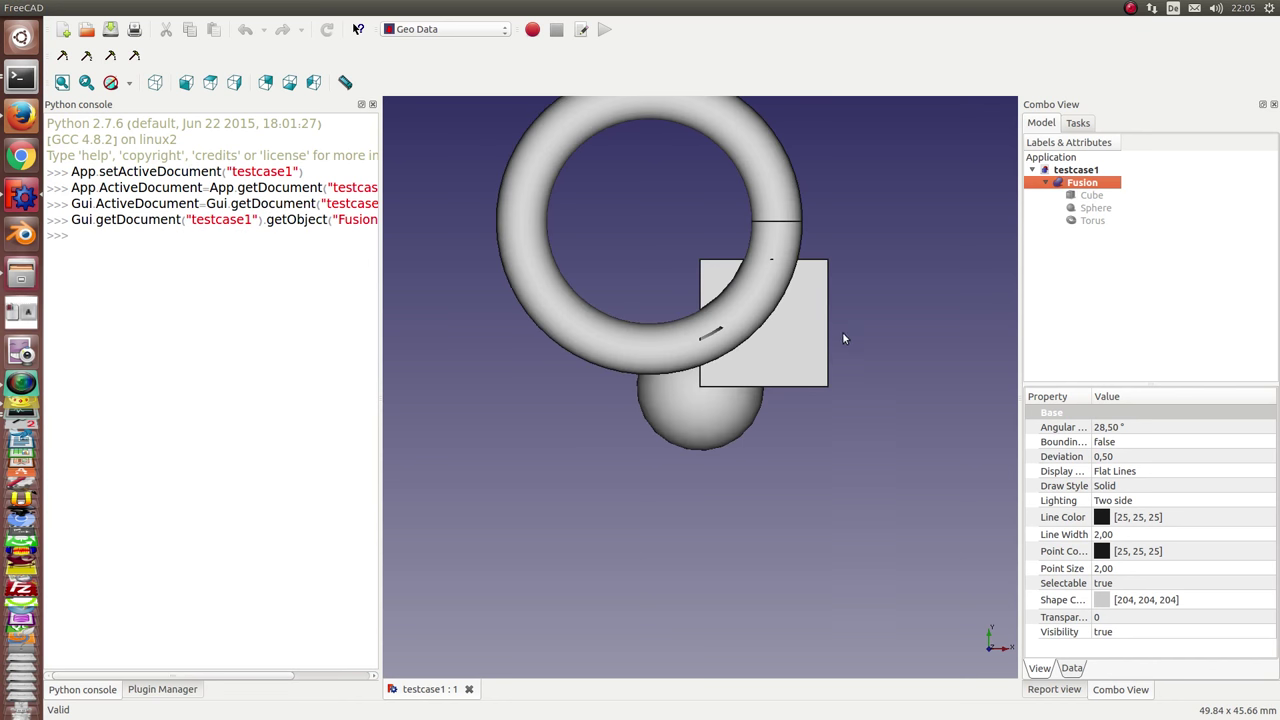
mouse_move(842, 338)
middle_down()
mouse_move(736, 363)
mouse_move(877, 356)
middle_up()
scroll(736, 370, up, 2)
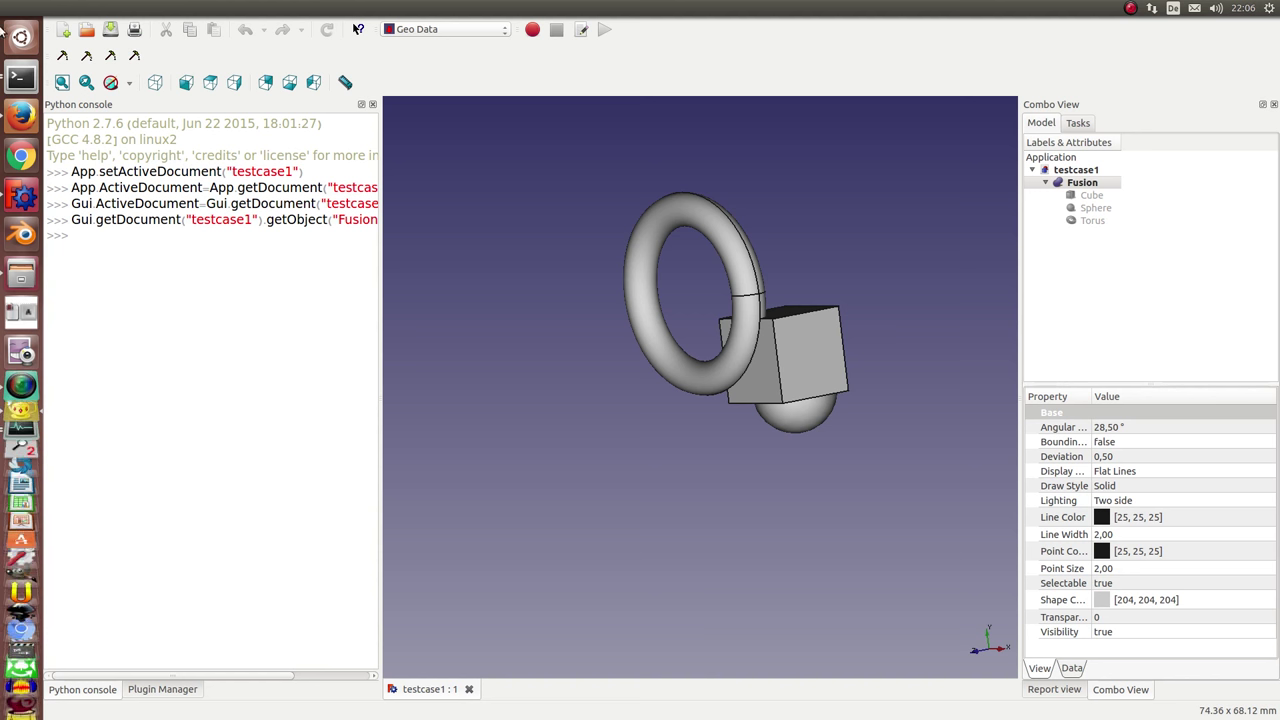
Paste and run the console script creating Mesh, Common001, Proxy and Clone of Proxy
click(105, 252)
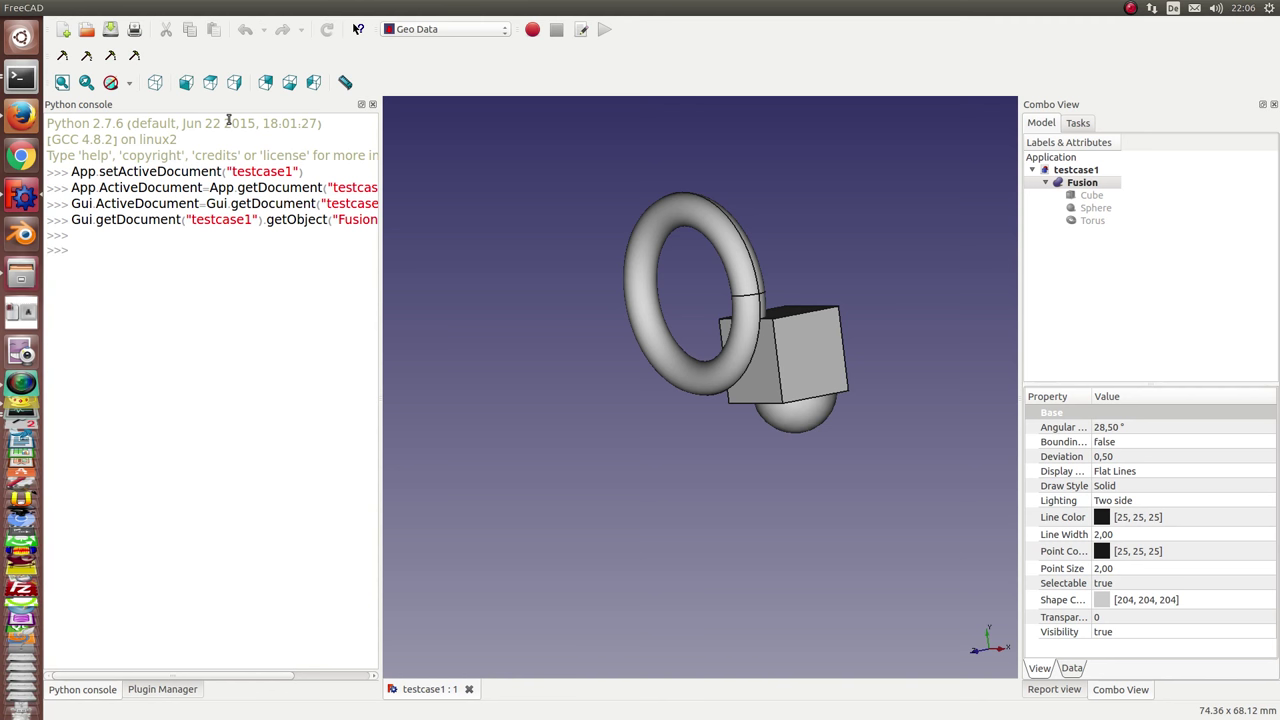
key(ctrl+v)
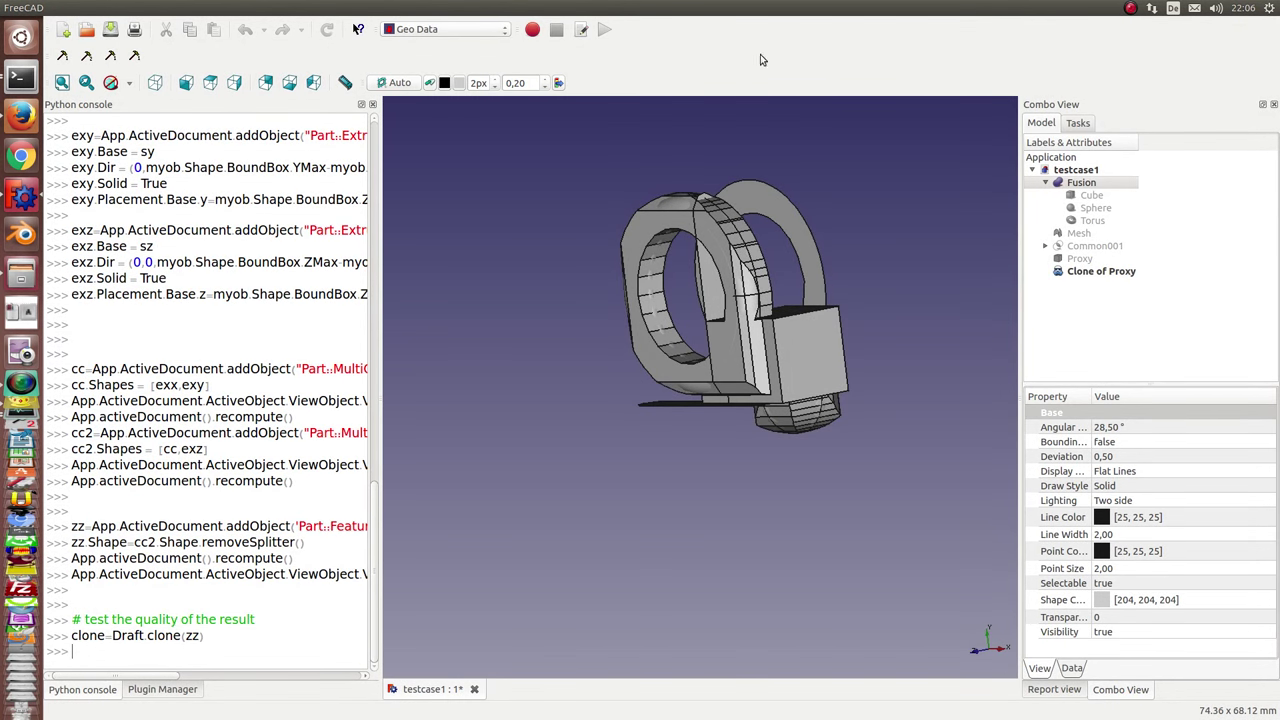
Hide the Clone of Proxy and the Fusion objects
click(1081, 272)
key(space)
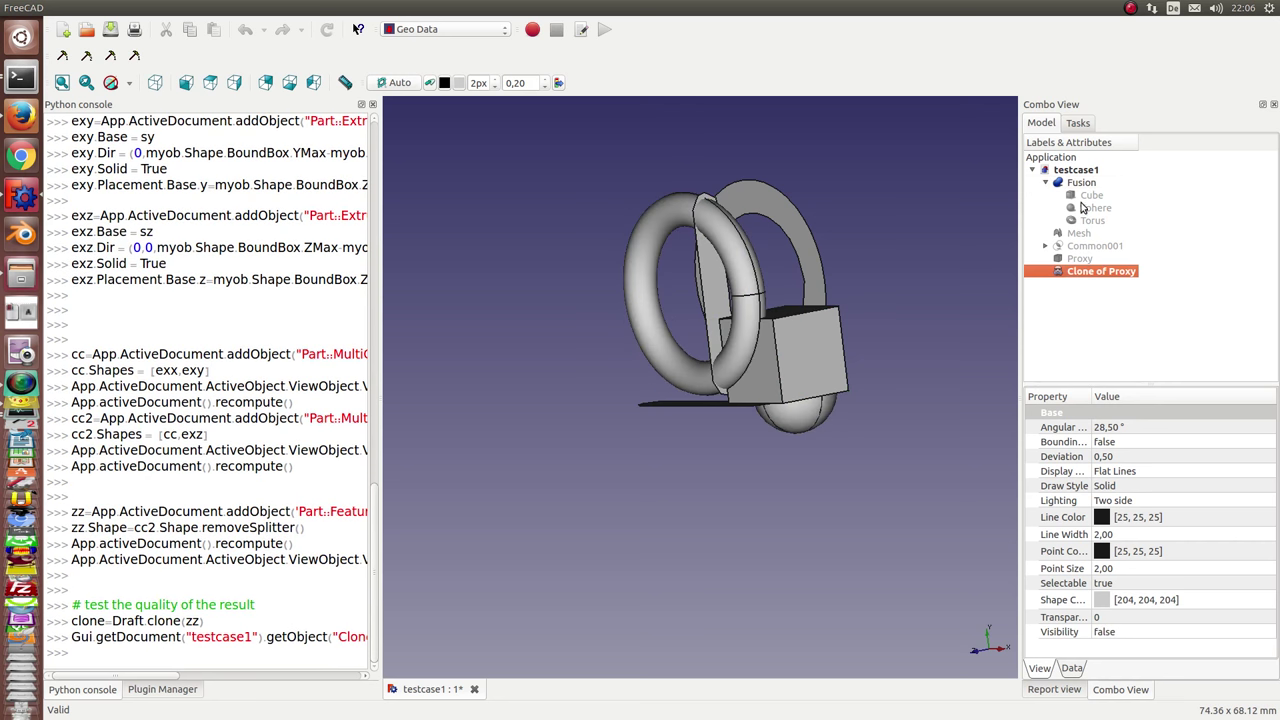
drag(965, 197, 851, 274)
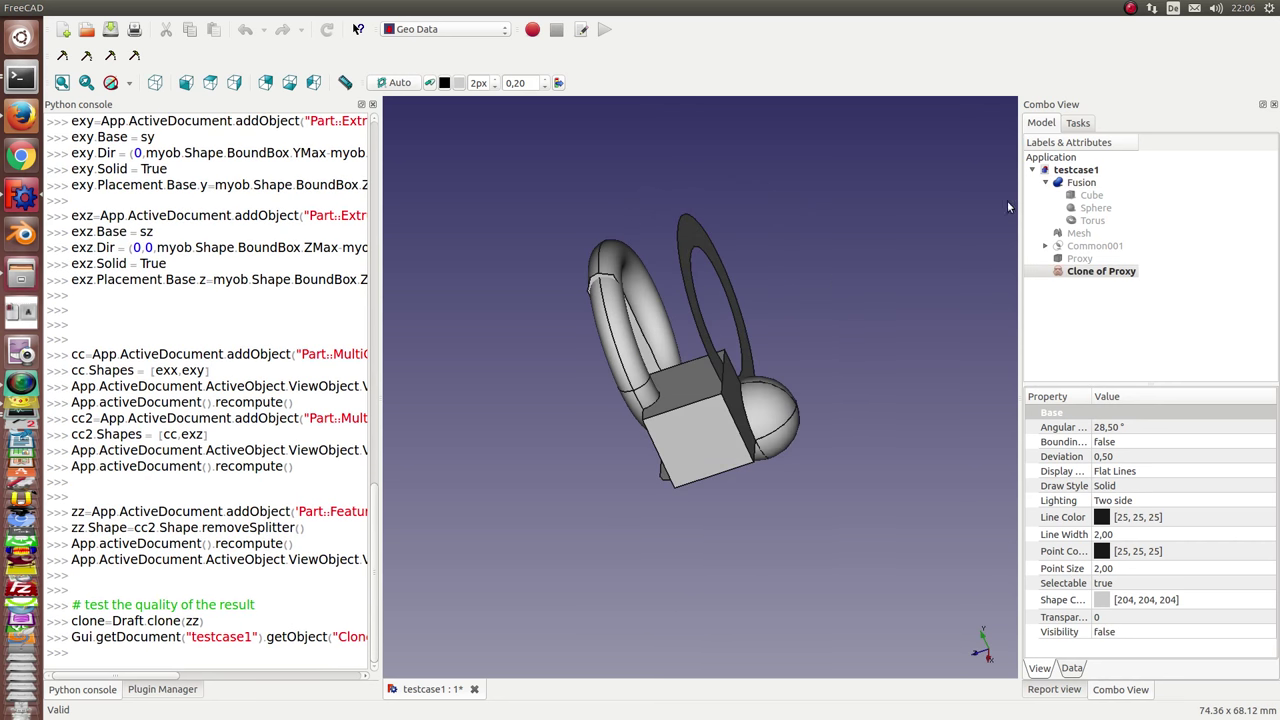
click(1085, 184)
key(space)
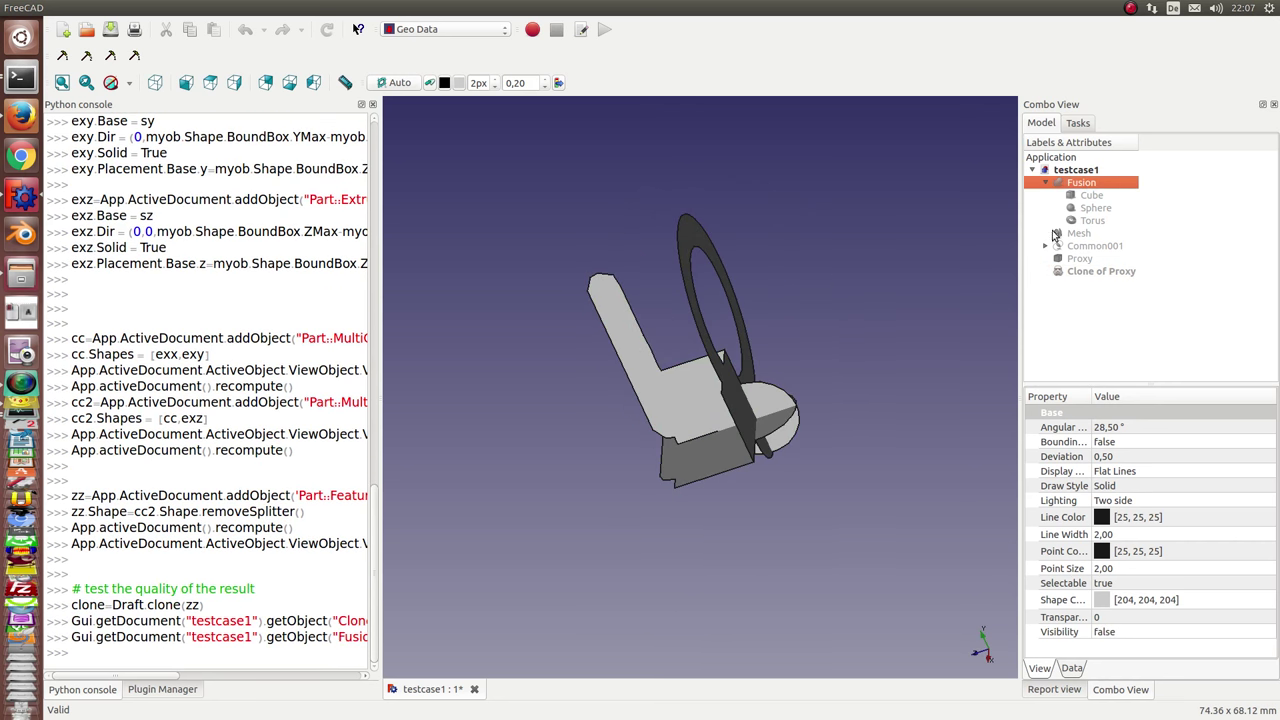
Expand Common001, Common, Extrude and Extrude001 in the tree to reveal their shapes
click(1045, 246)
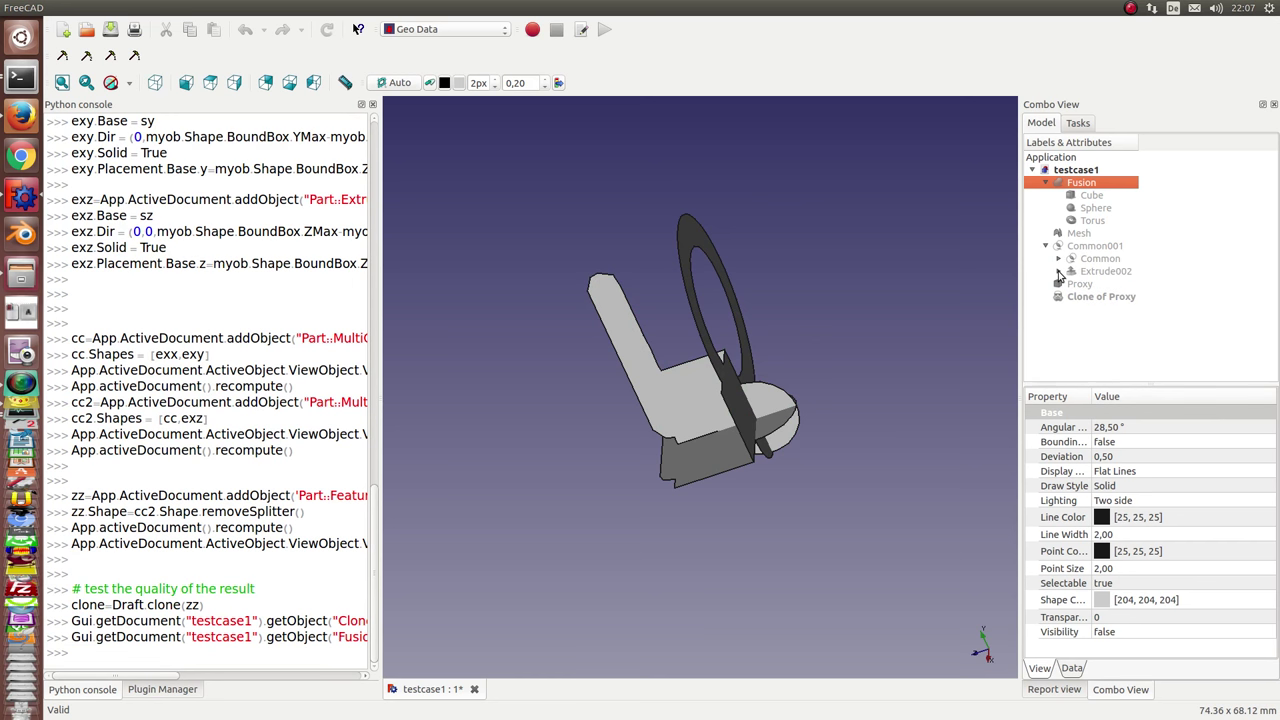
click(1058, 258)
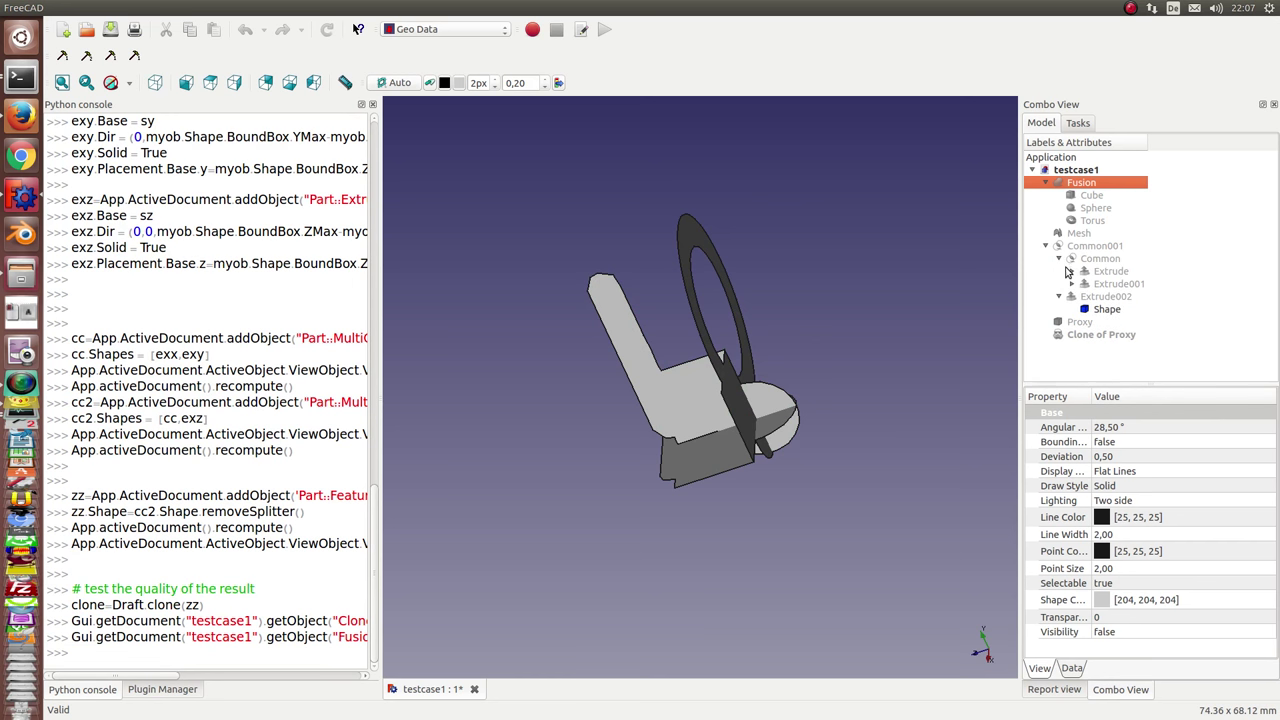
click(1072, 271)
click(1072, 296)
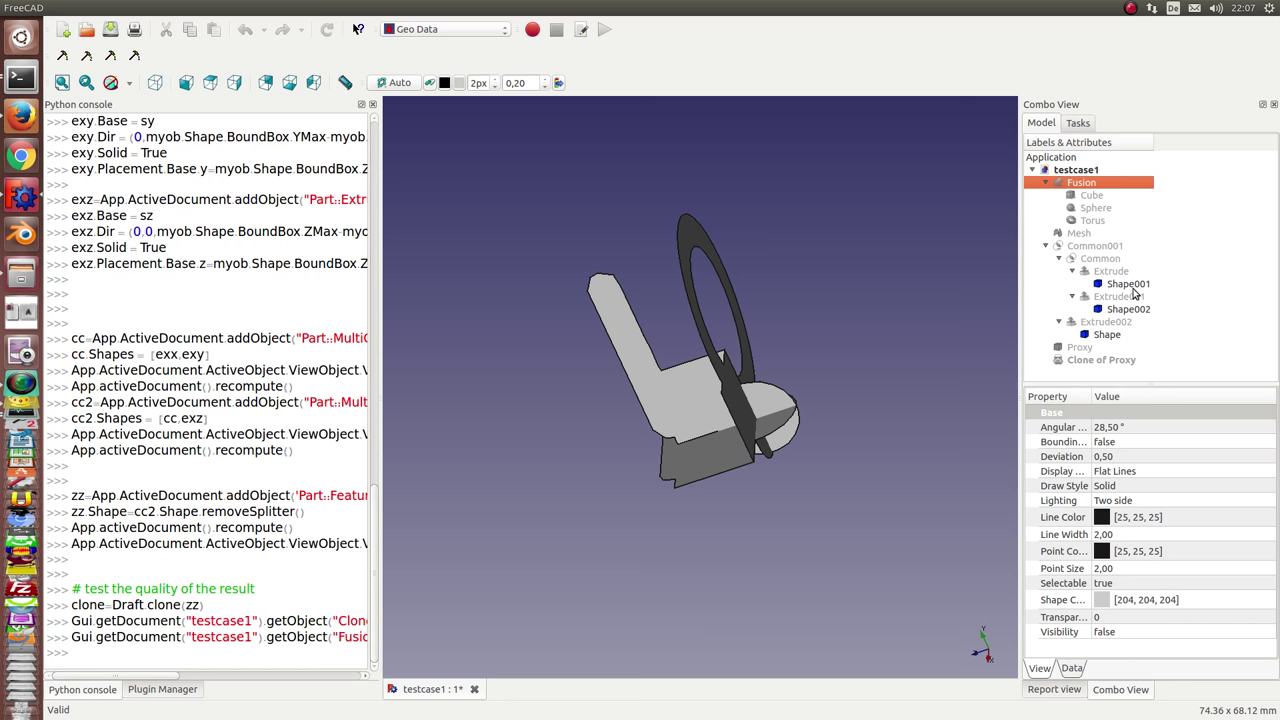
mouse_move(871, 278)
mouse_down()
mouse_move(640, 501)
mouse_move(560, 450)
mouse_up()
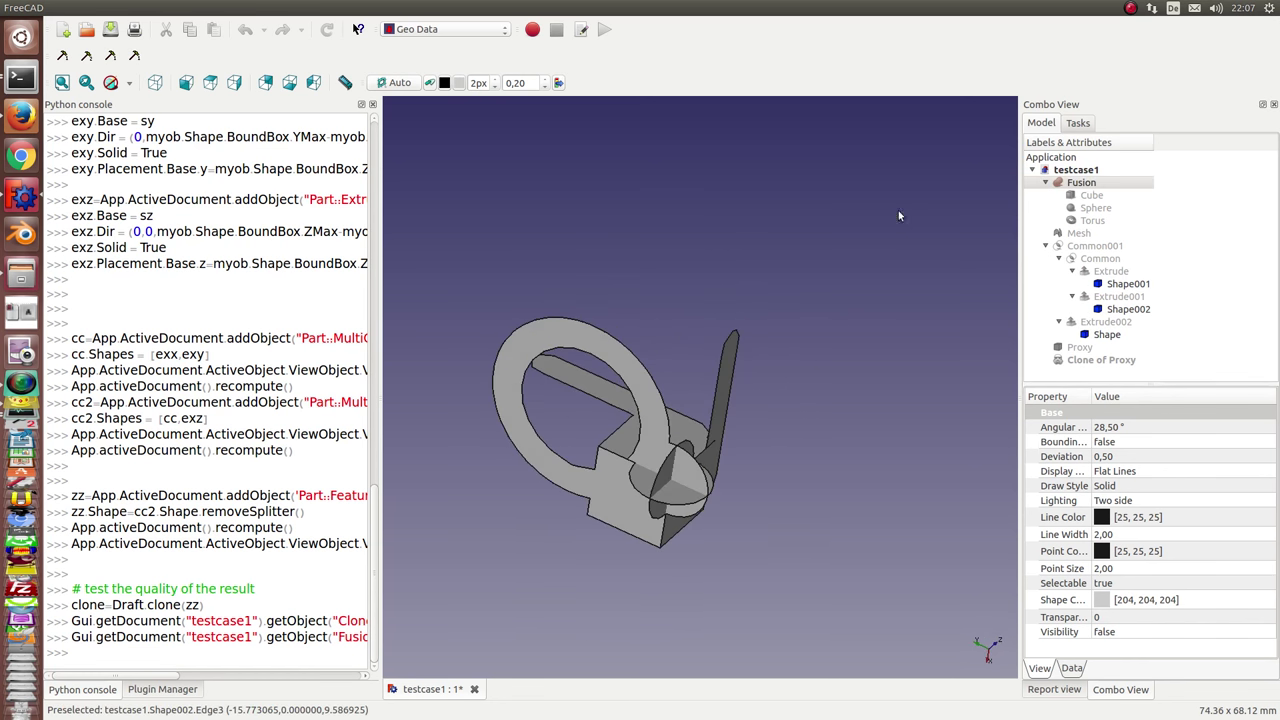
Show the Fusion again with a green shape colour and transparency 80
click(1104, 186)
key(space)
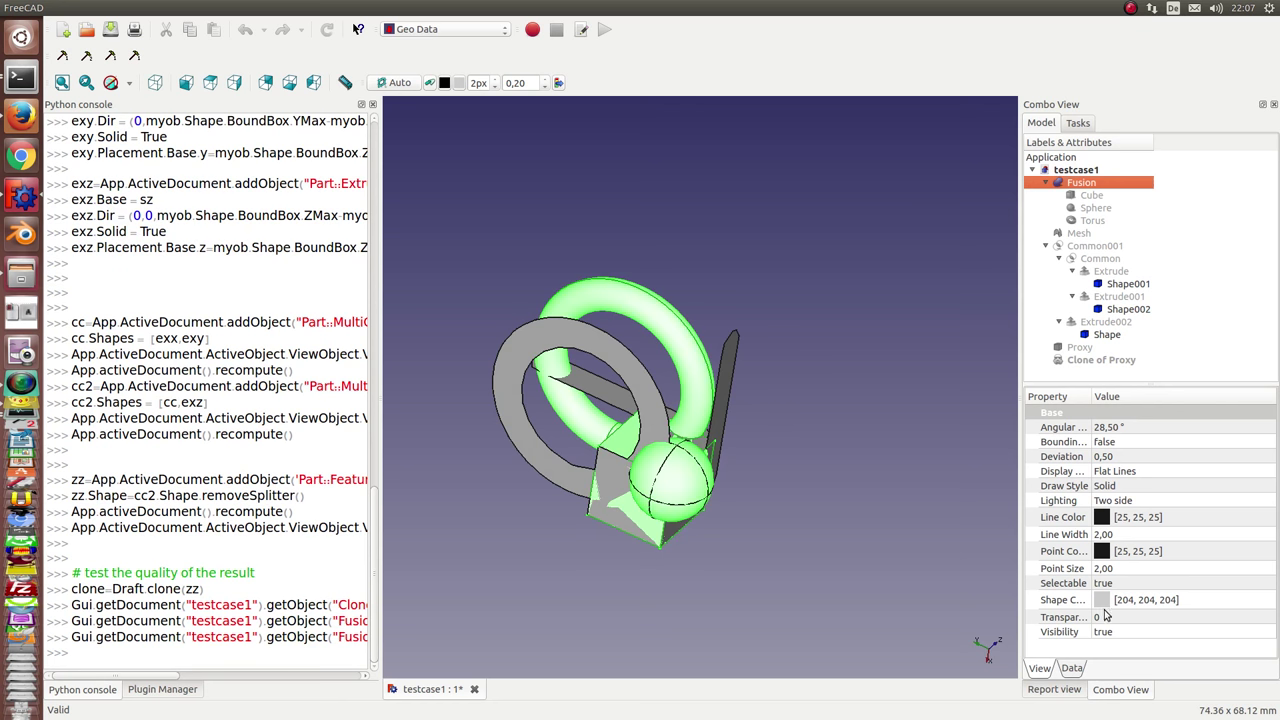
click(1163, 601)
click(1166, 601)
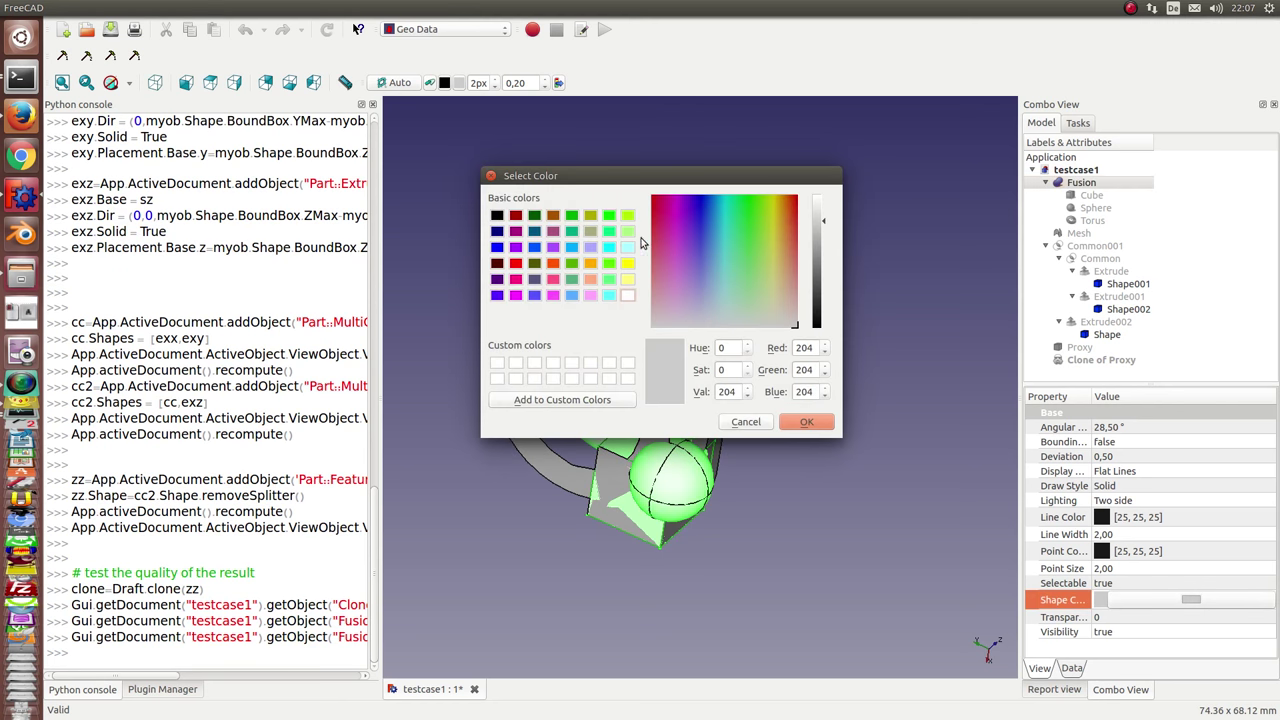
click(572, 216)
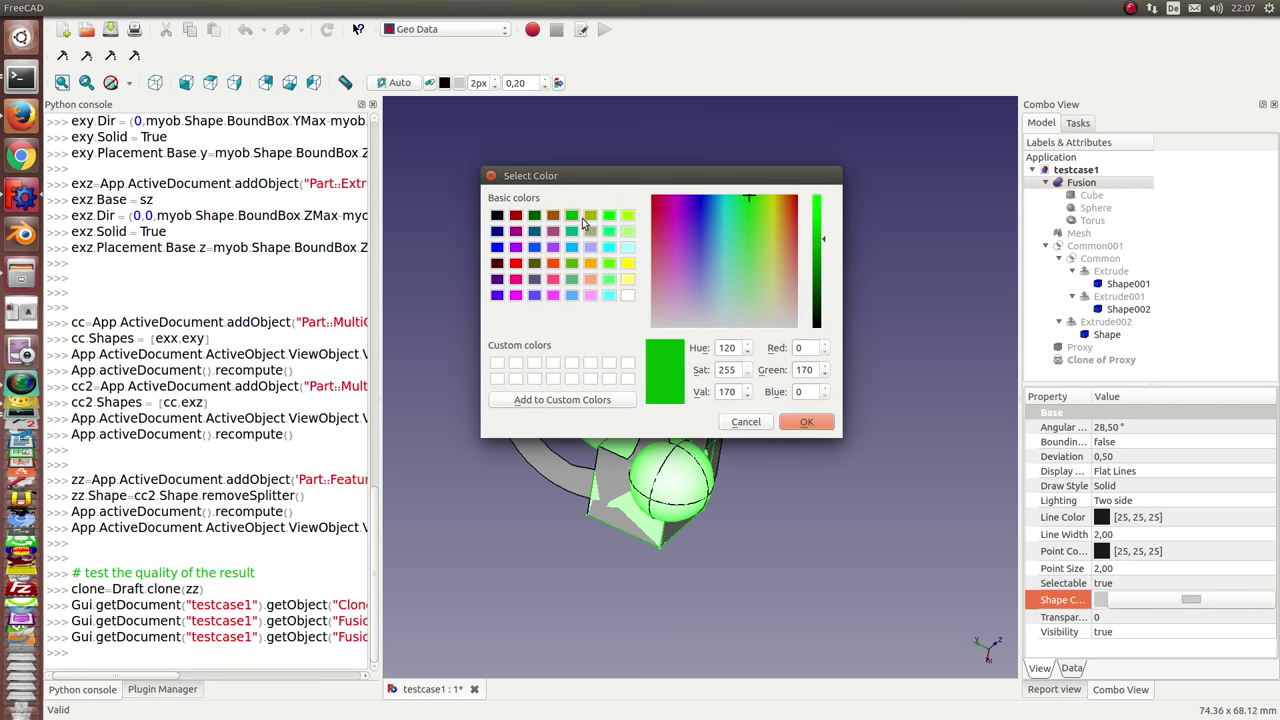
click(810, 424)
click(1114, 620)
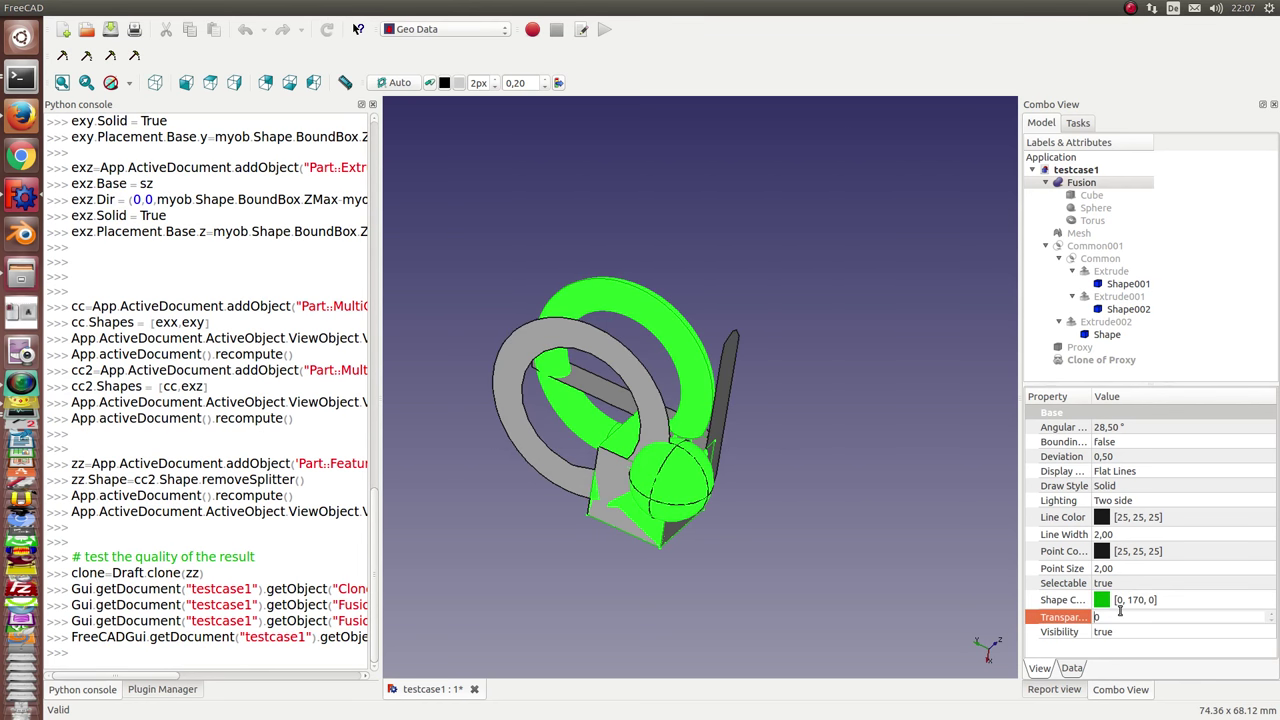
text(80)
click(853, 416)
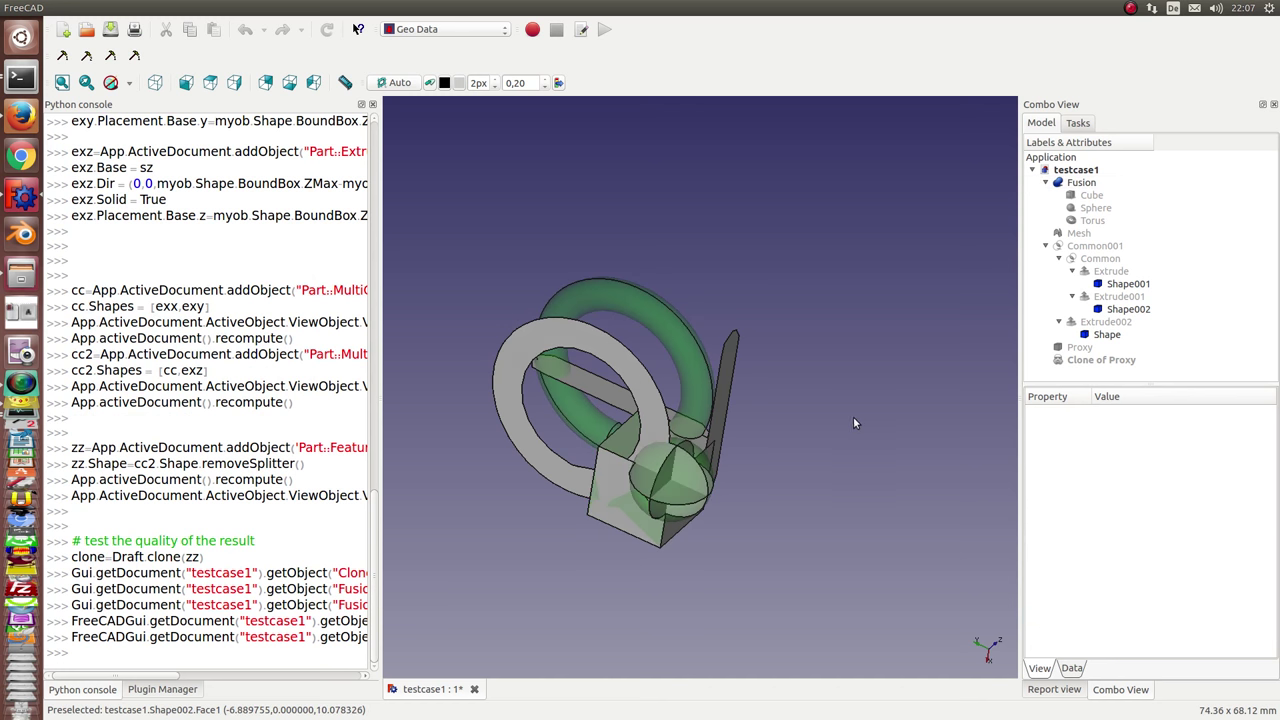
mouse_move(853, 416)
middle_down()
mouse_move(645, 587)
mouse_move(597, 533)
middle_up()
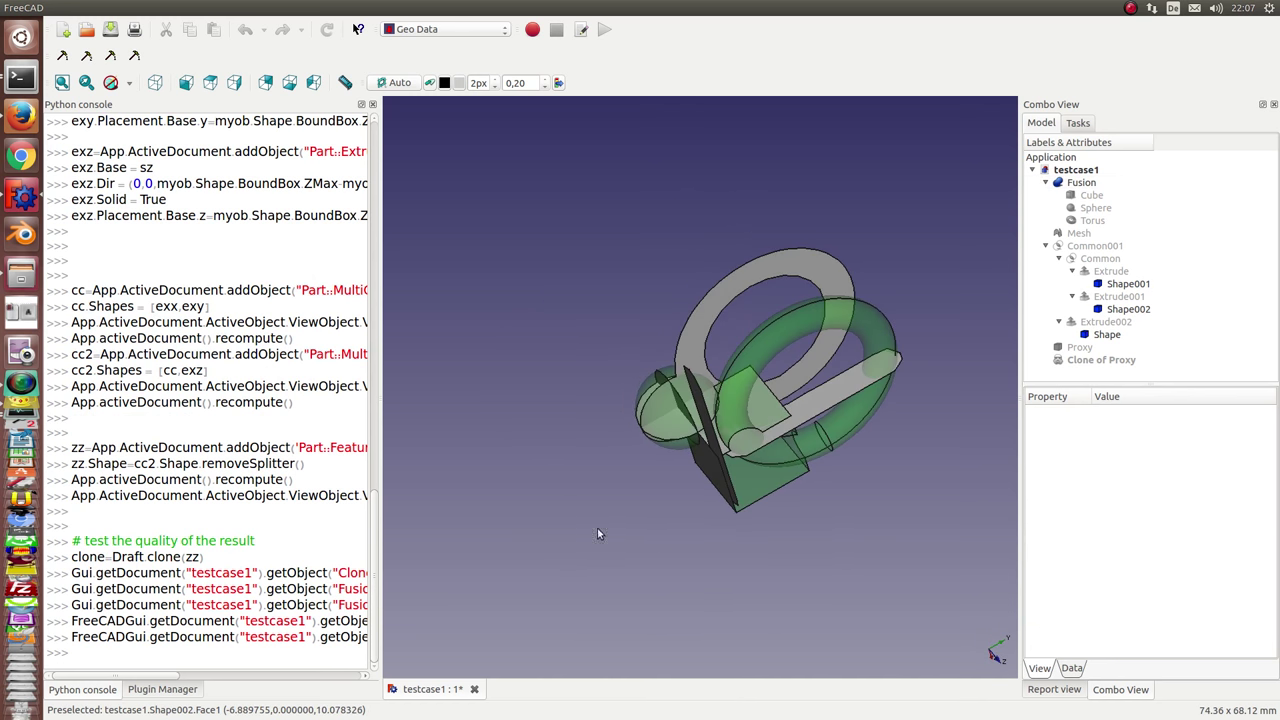
middle_drag(684, 517, 664, 498)
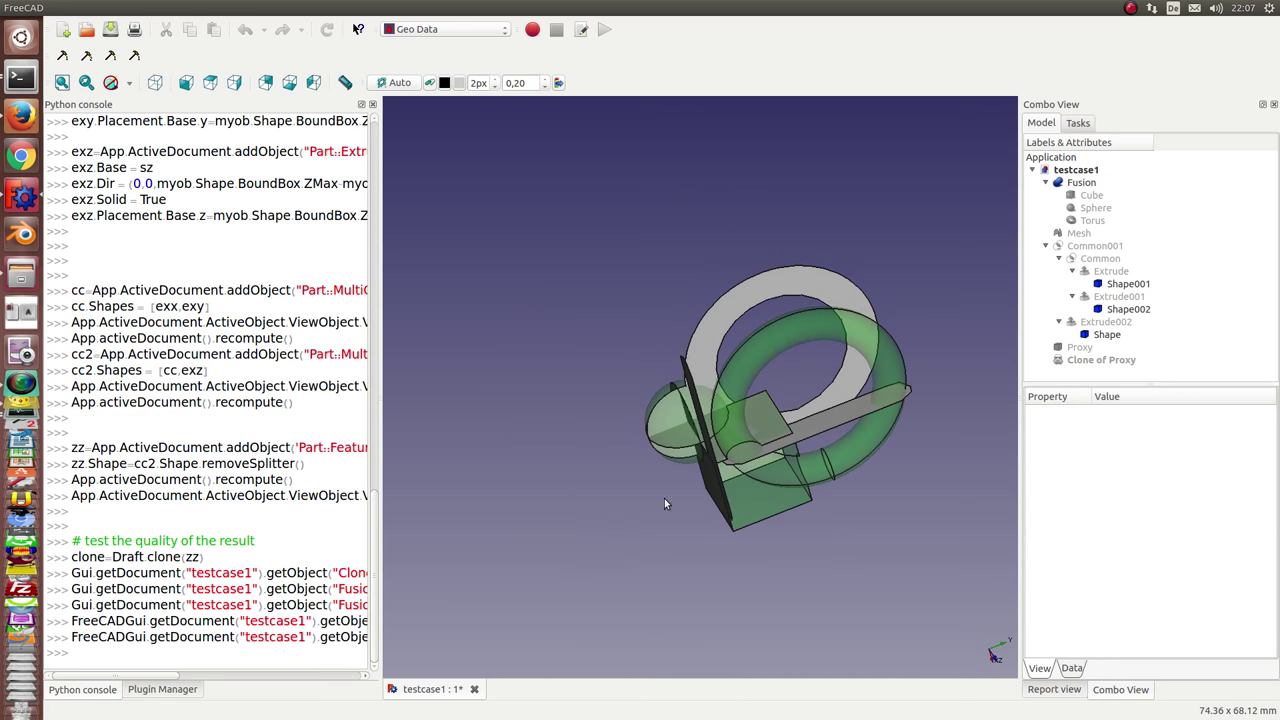
Highlight Shape001, then make the Extrude solid visible
click(1115, 271)
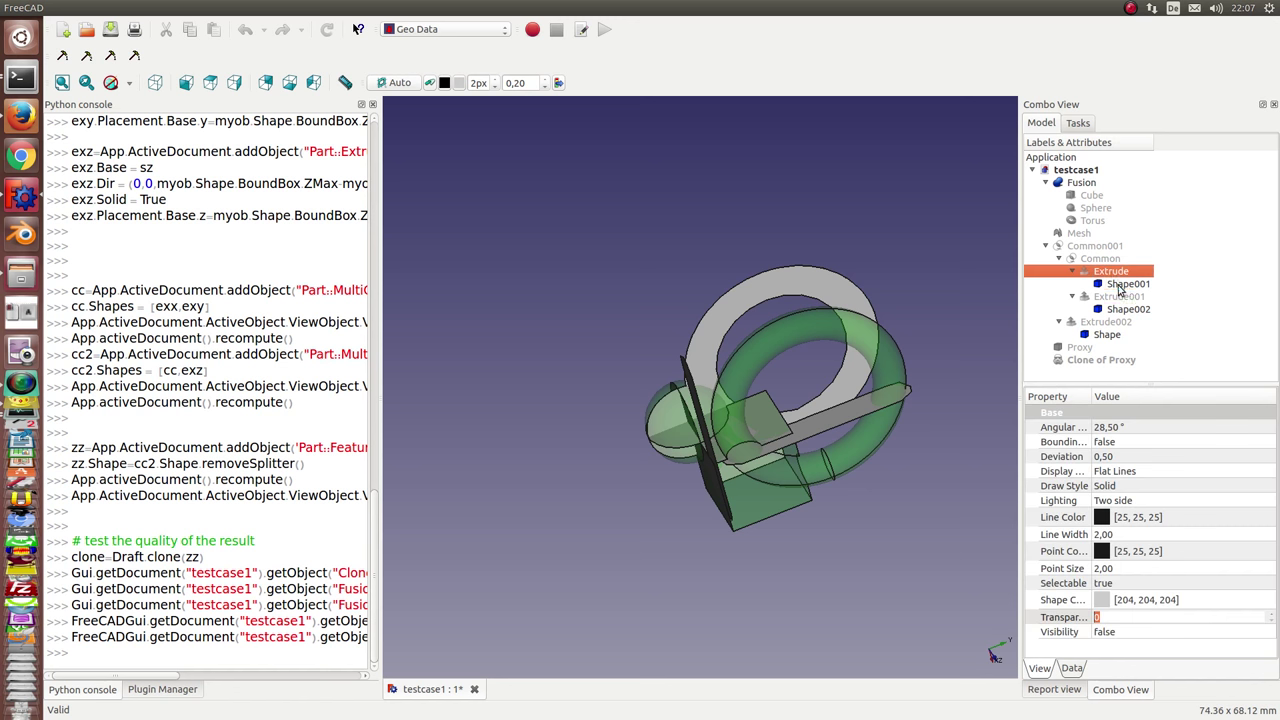
click(1115, 280)
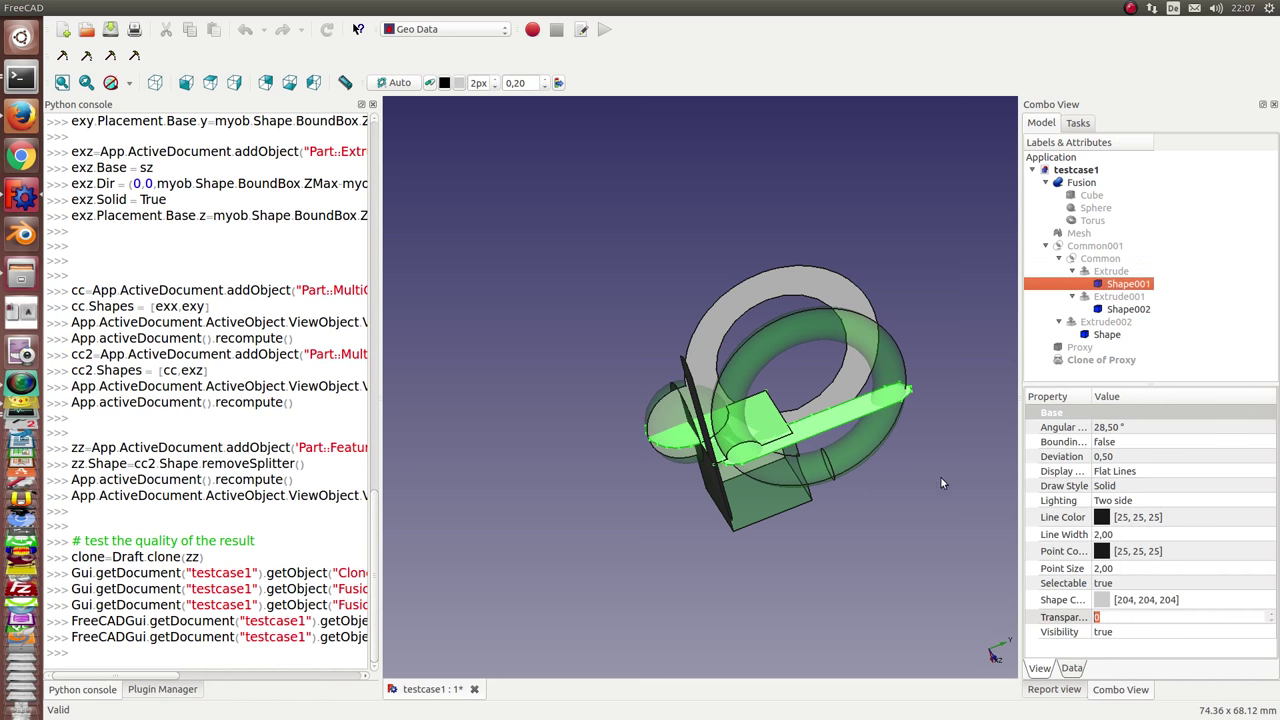
click(1110, 271)
key(space)
mouse_move(565, 507)
middle_down()
mouse_move(855, 358)
mouse_move(767, 484)
mouse_move(711, 442)
middle_up()
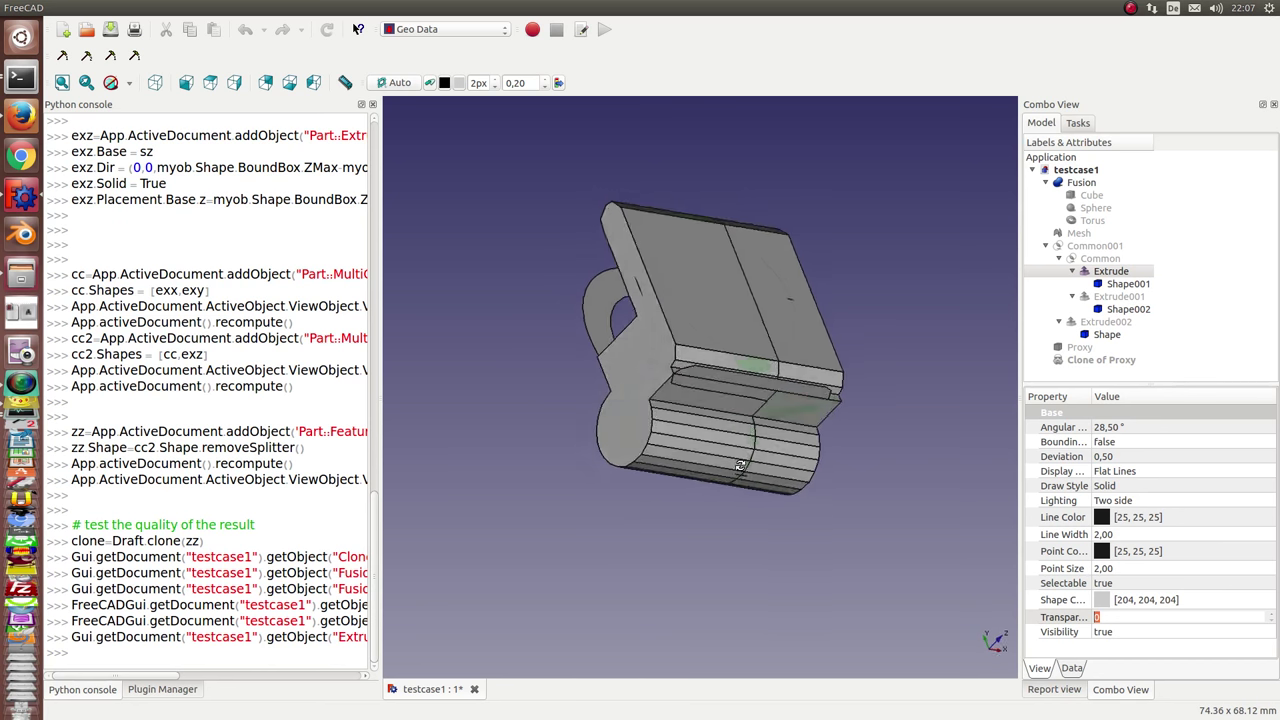
Set the Extrude transparency to 60
click(1131, 617)
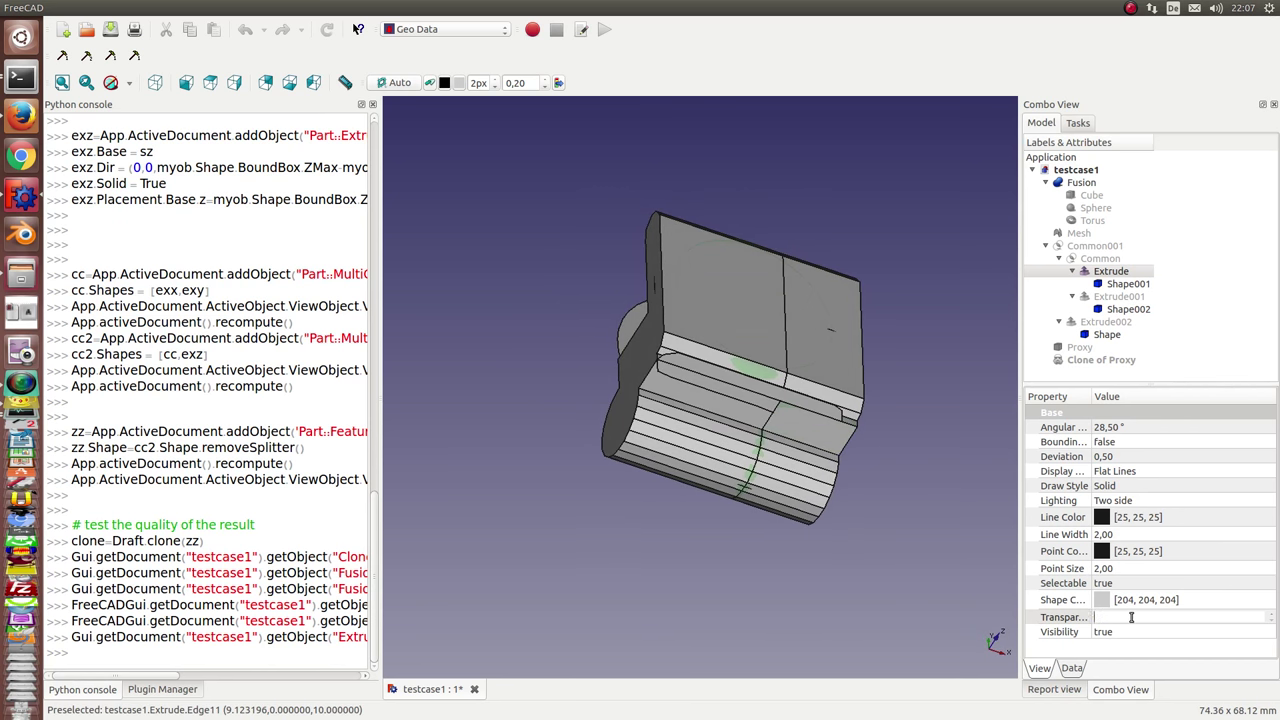
text(60)
key(Return)
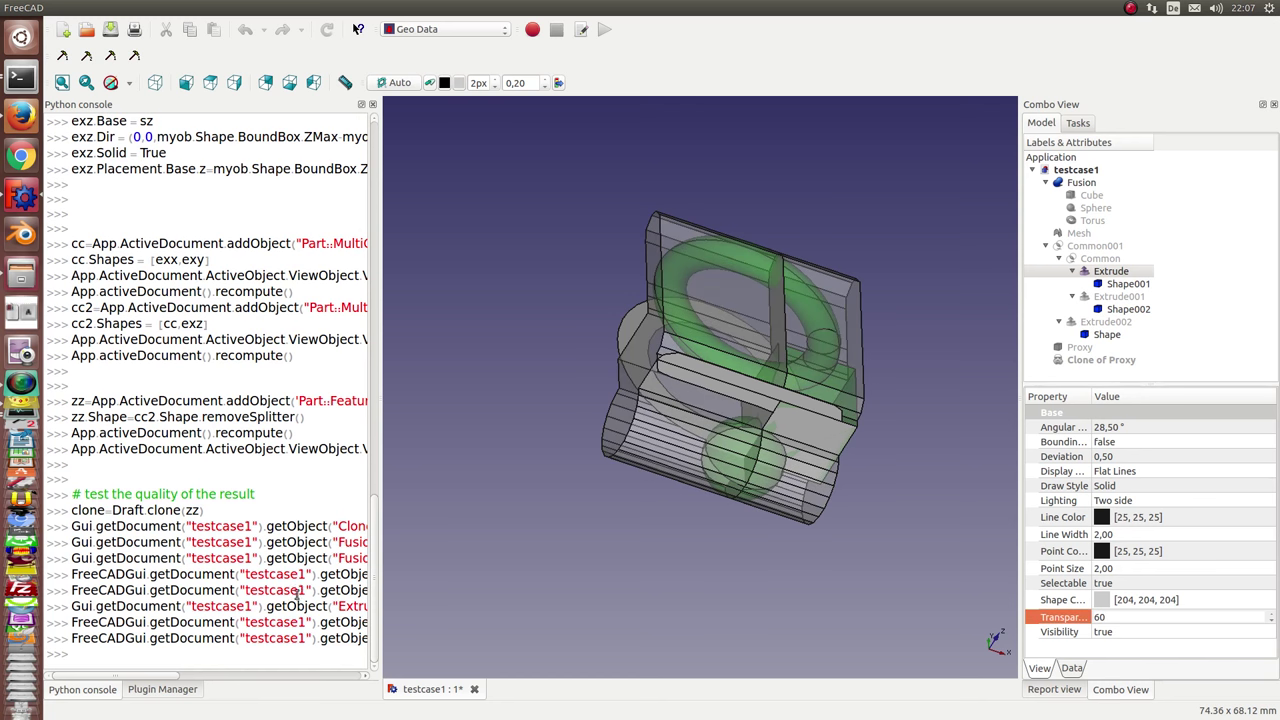
mouse_move(399, 566)
middle_down()
mouse_move(717, 437)
mouse_move(790, 430)
middle_up()
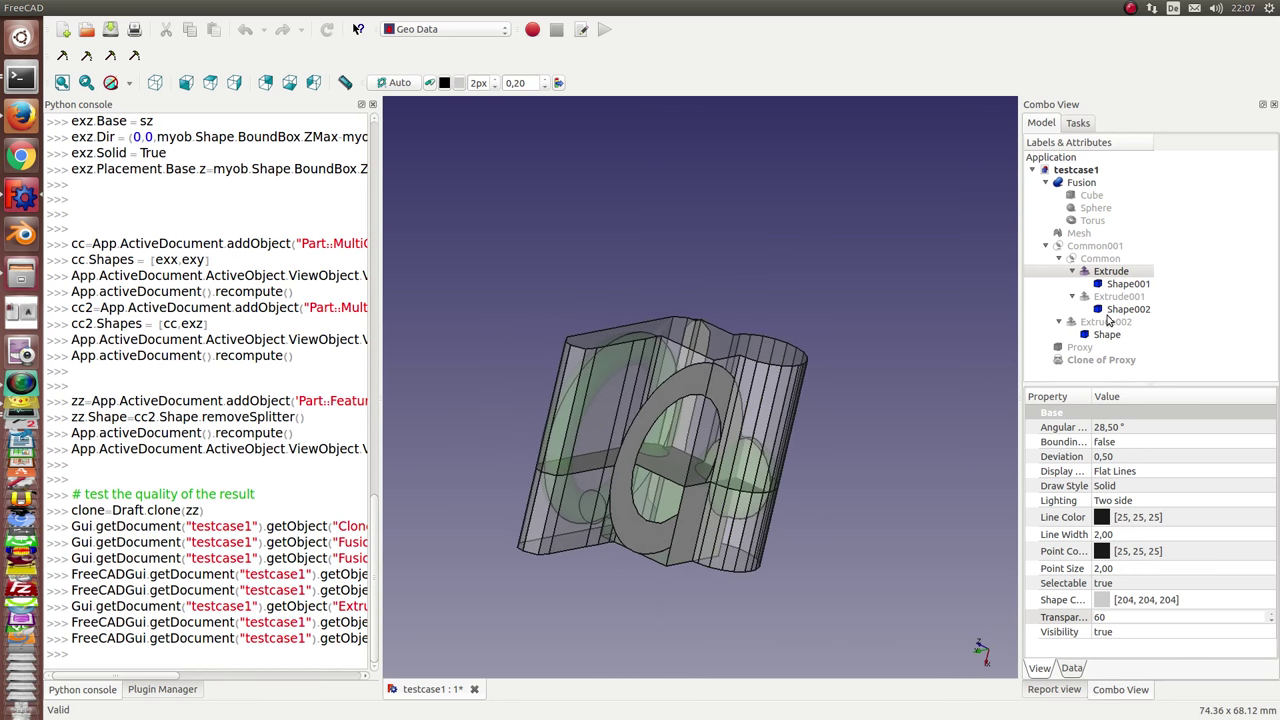
Highlight Shape002 and make Extrude001 visible with transparency 60
click(1113, 311)
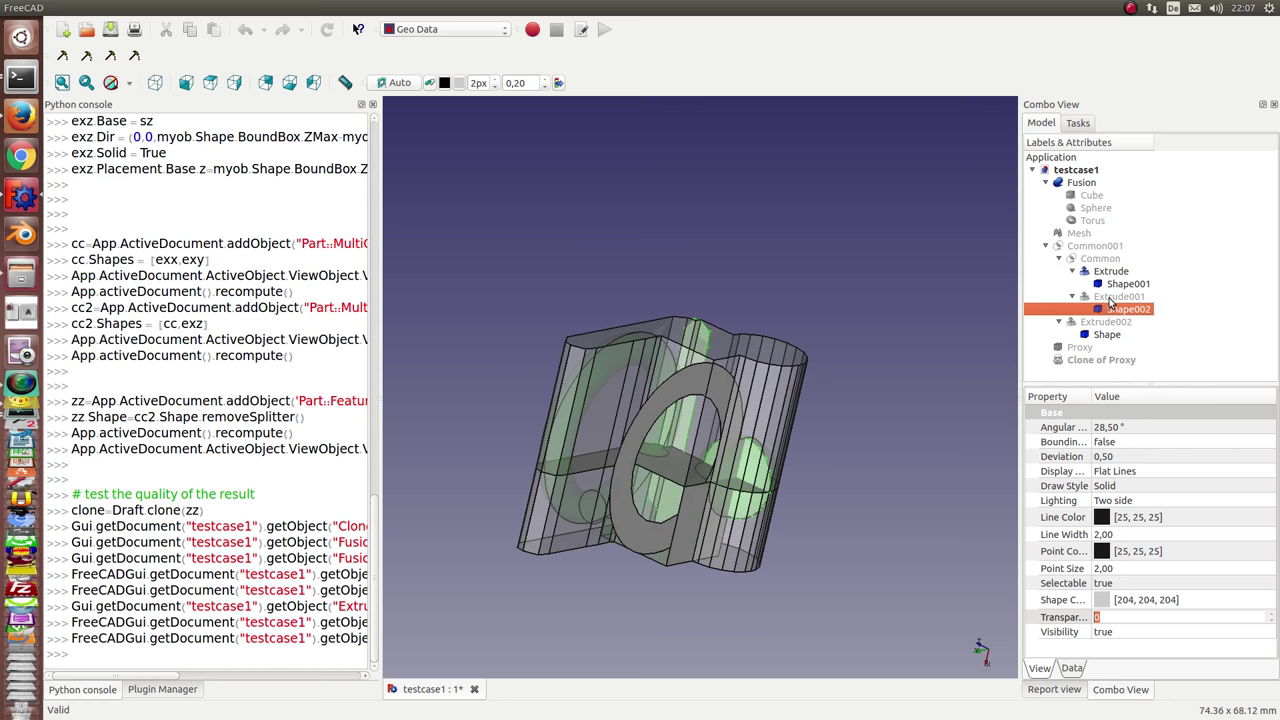
click(1109, 299)
key(space)
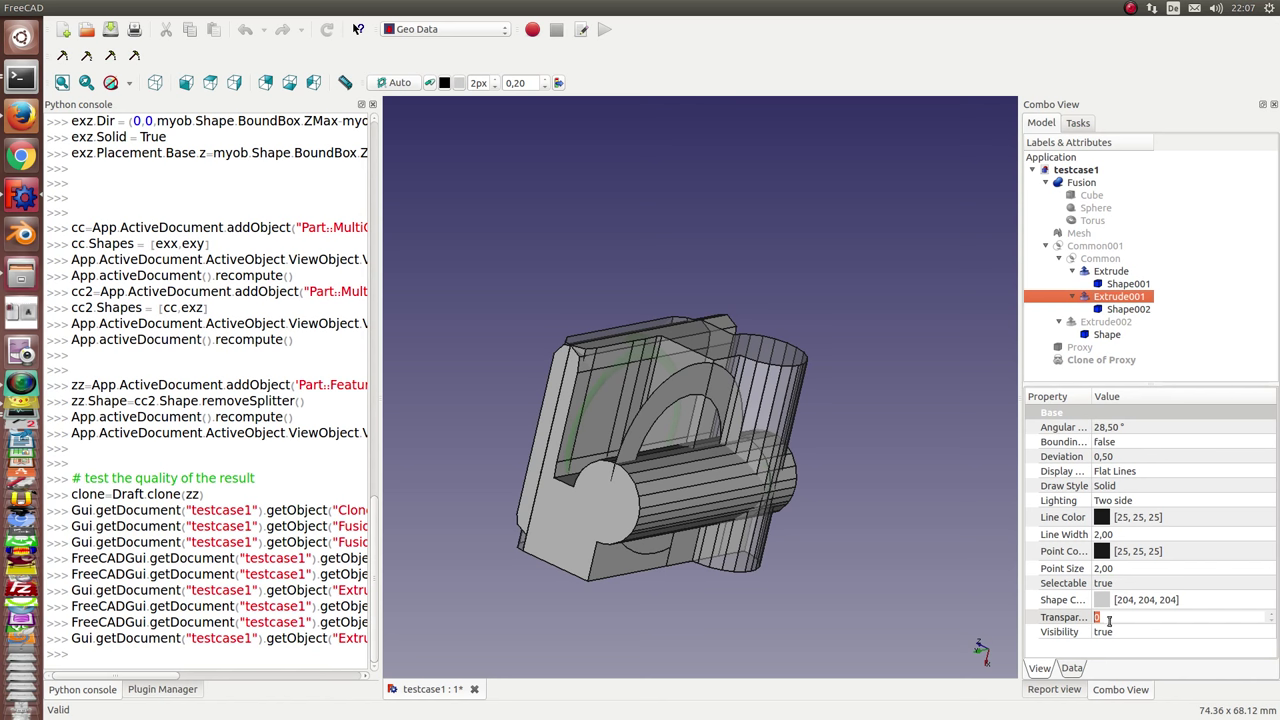
text(60)
key(Return)
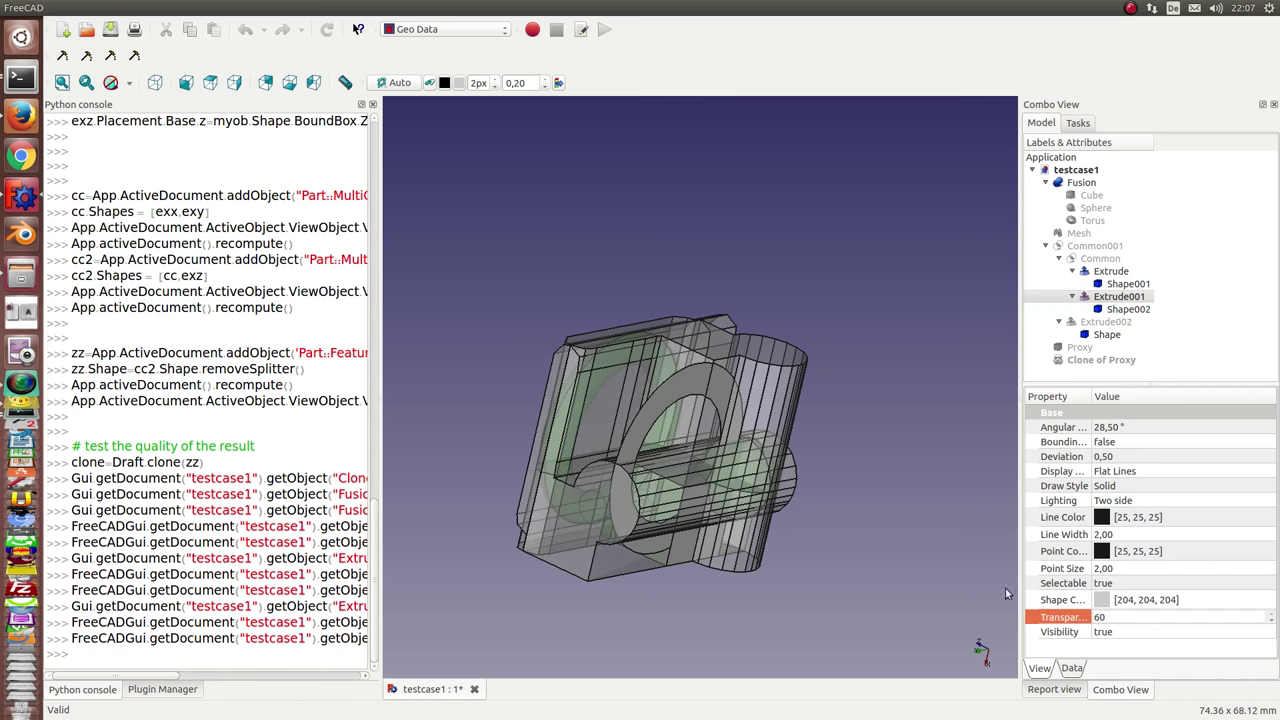
Give Extrude001 a blue shape colour
click(1130, 601)
click(1152, 600)
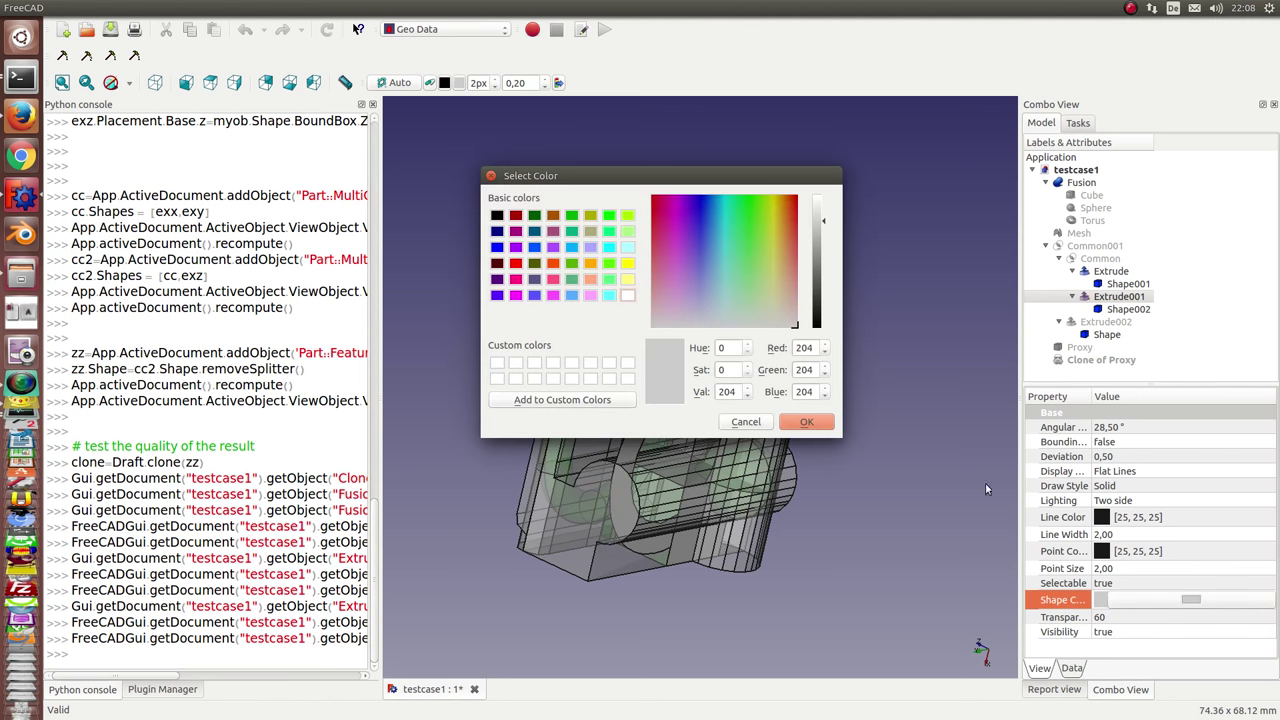
click(534, 247)
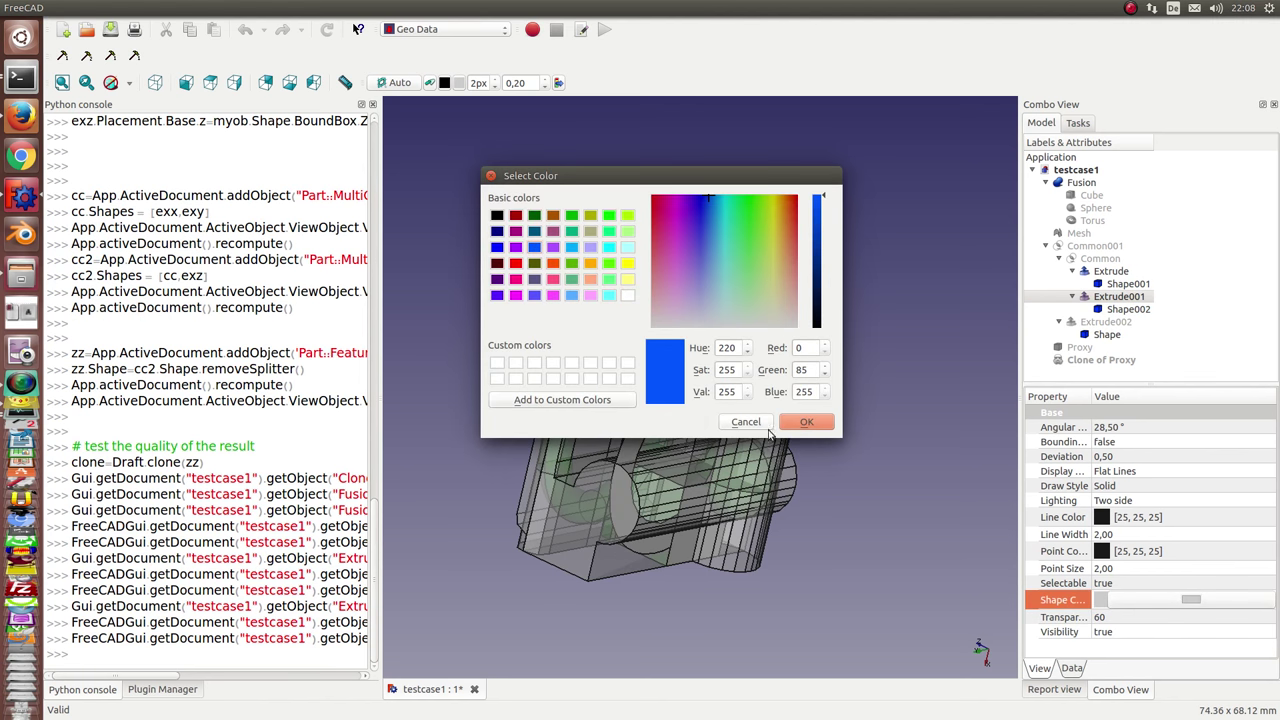
click(807, 424)
mouse_move(480, 309)
middle_down()
mouse_move(543, 300)
mouse_move(574, 240)
mouse_move(623, 194)
mouse_move(712, 167)
mouse_move(657, 181)
mouse_move(589, 257)
mouse_move(603, 318)
mouse_move(586, 391)
mouse_move(611, 449)
mouse_move(719, 560)
middle_up()
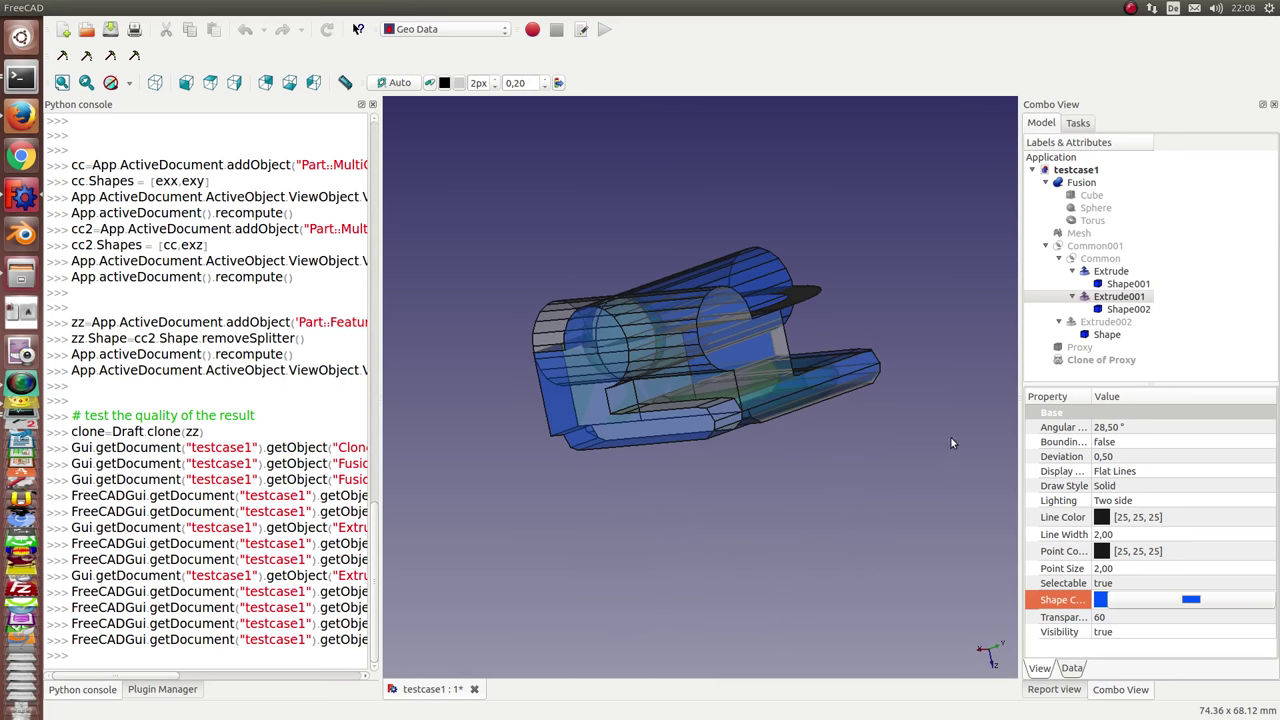
Show the Common object and hide both Extrude001 and Extrude
click(1100, 260)
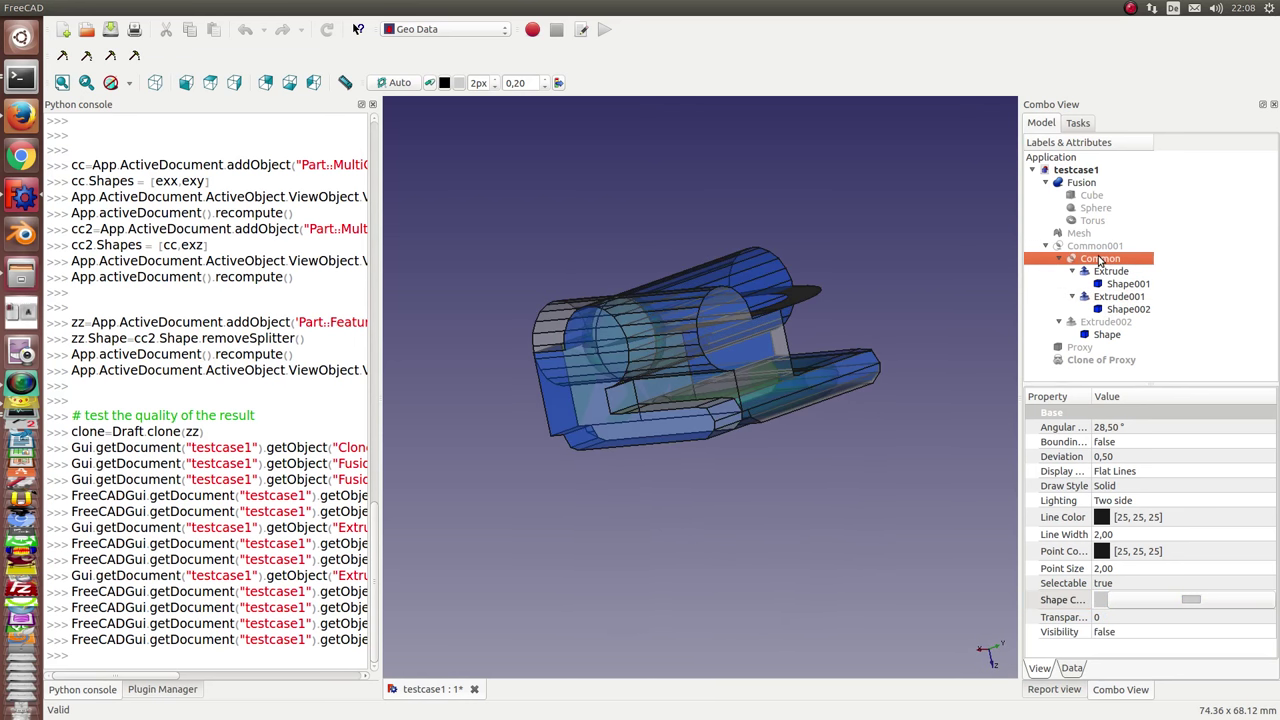
key(space)
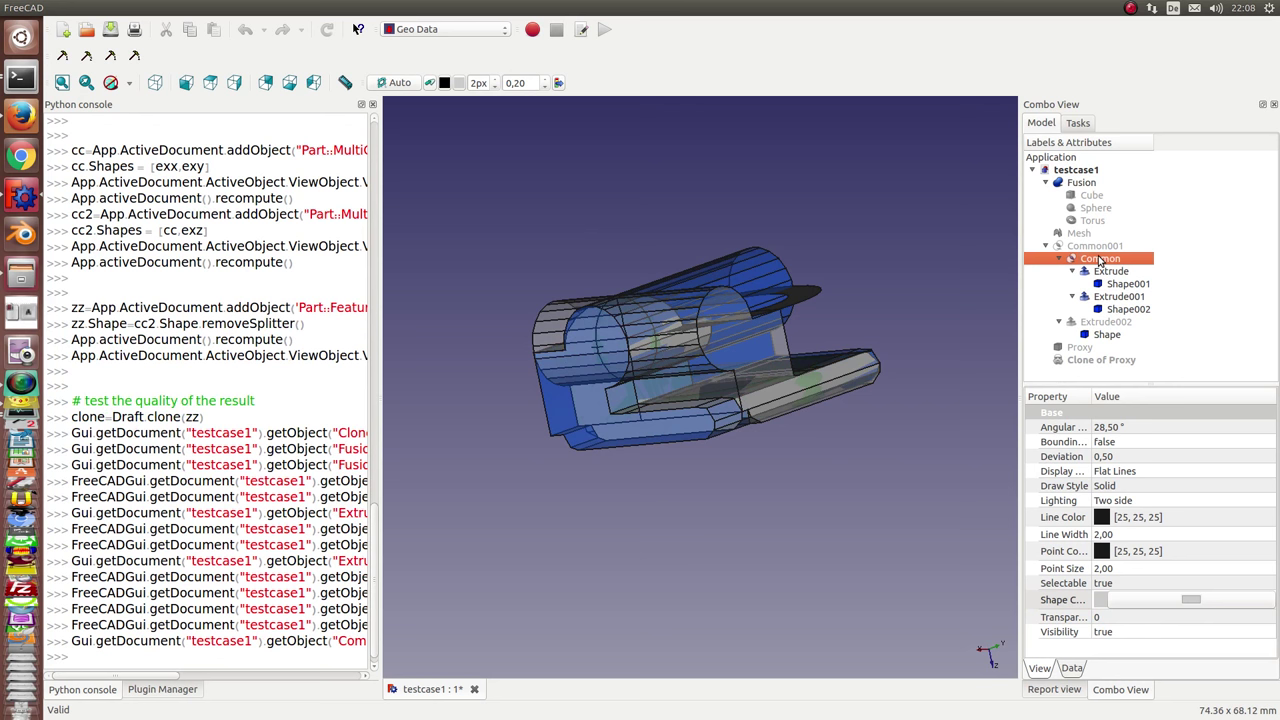
mouse_move(837, 523)
middle_down()
mouse_move(672, 547)
mouse_move(666, 534)
mouse_move(761, 449)
mouse_move(894, 400)
mouse_move(936, 452)
mouse_move(766, 529)
mouse_move(694, 514)
mouse_move(830, 398)
middle_up()
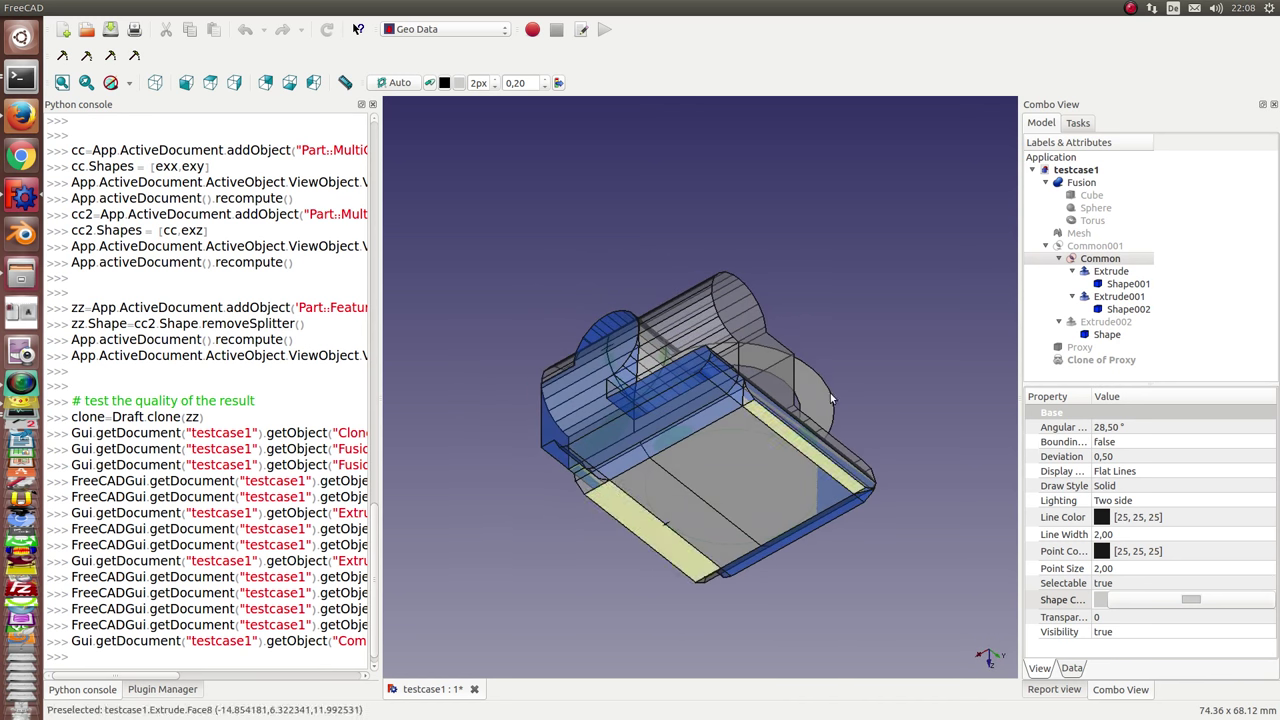
click(1091, 297)
key(space)
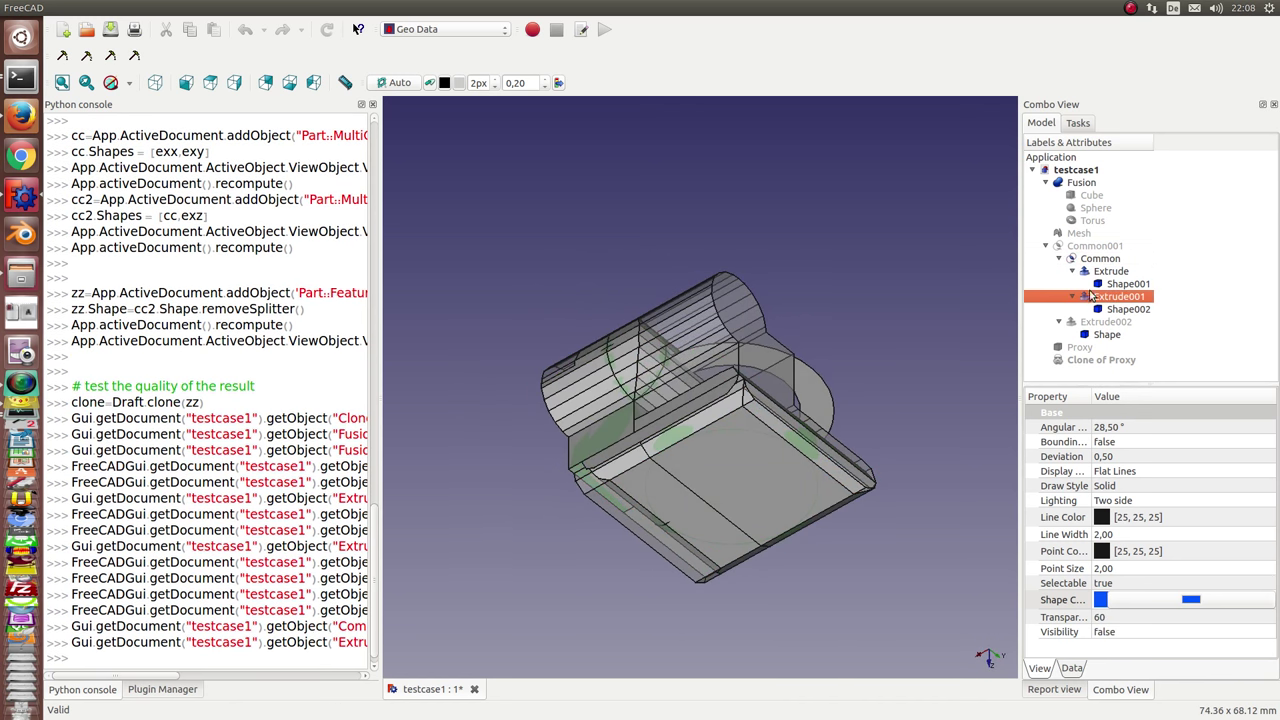
click(1104, 271)
key(space)
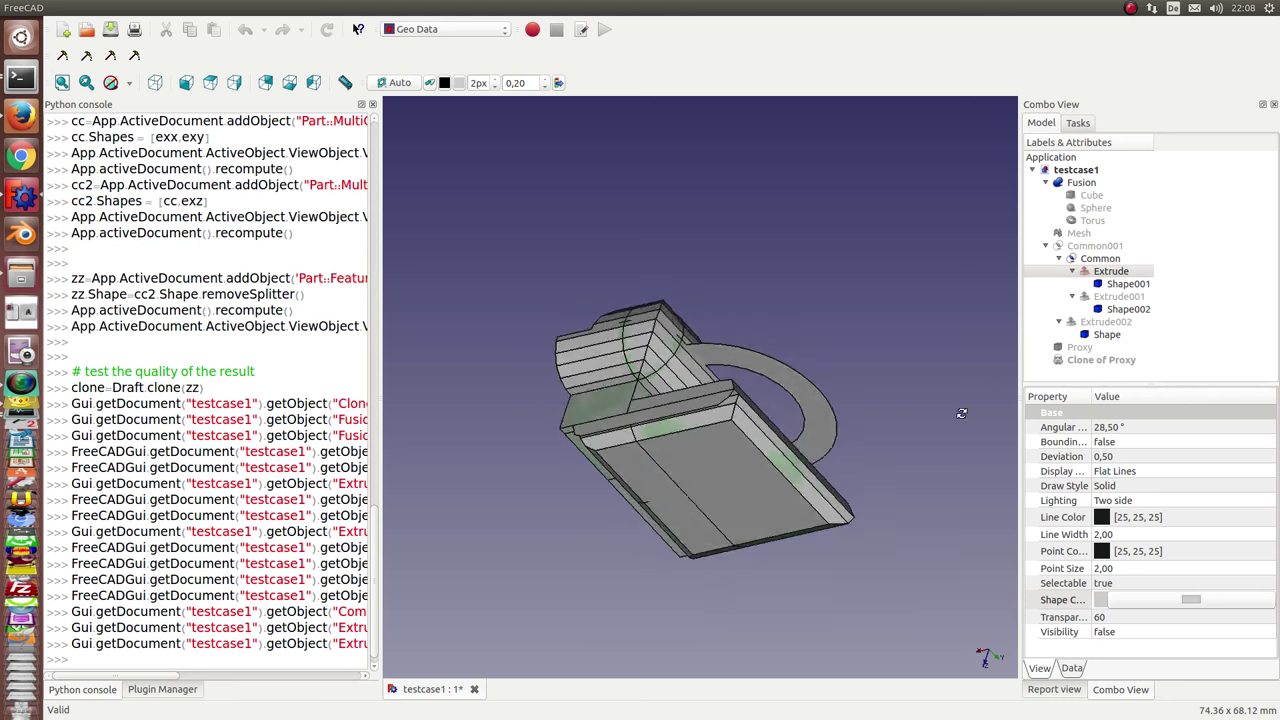
mouse_move(961, 413)
middle_down()
mouse_move(851, 466)
mouse_move(748, 442)
mouse_move(760, 430)
middle_up()
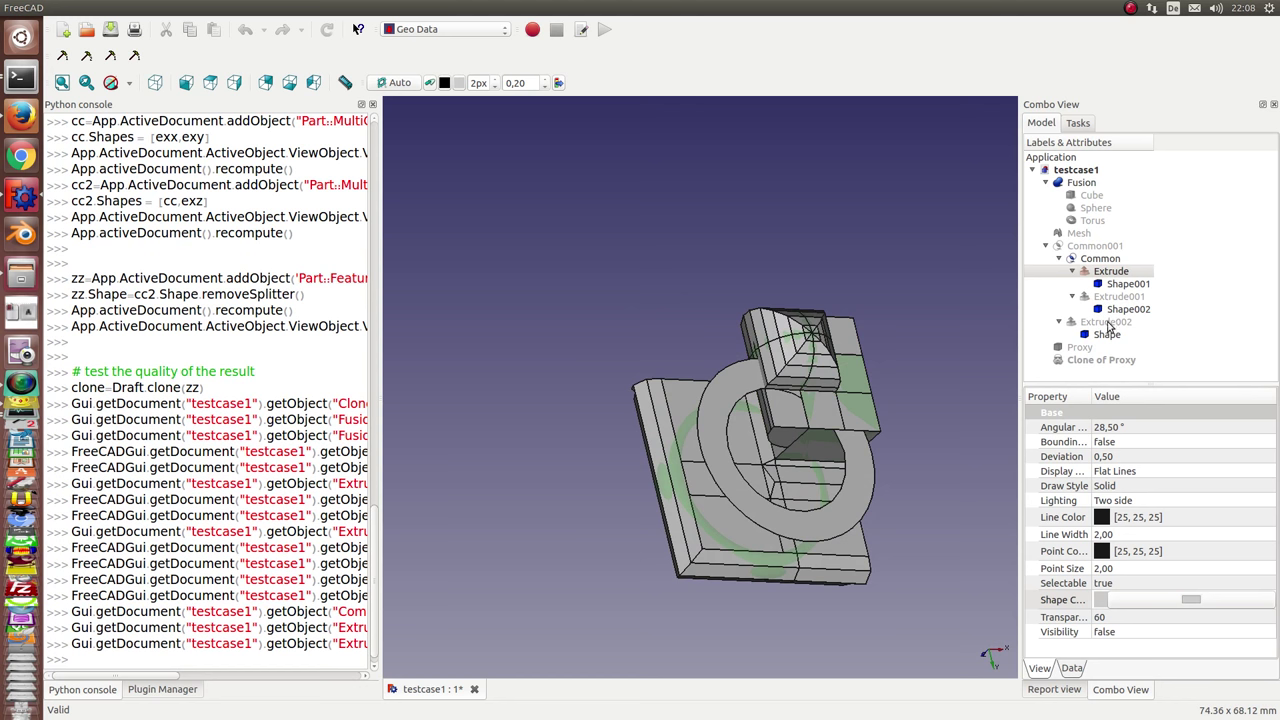
Show Extrude002 in red (255, 0, 0) at transparency 60 and orbit around it
click(1107, 322)
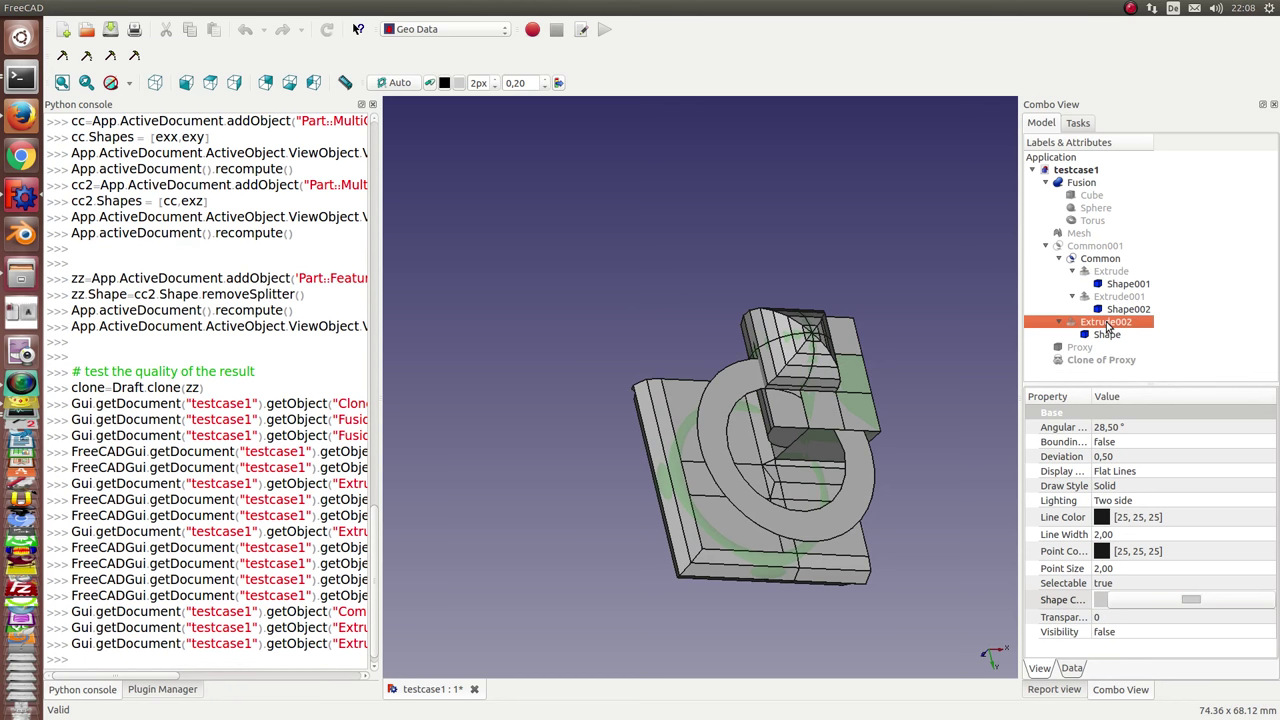
key(space)
mouse_move(495, 477)
middle_down()
mouse_move(565, 456)
mouse_move(637, 504)
middle_up()
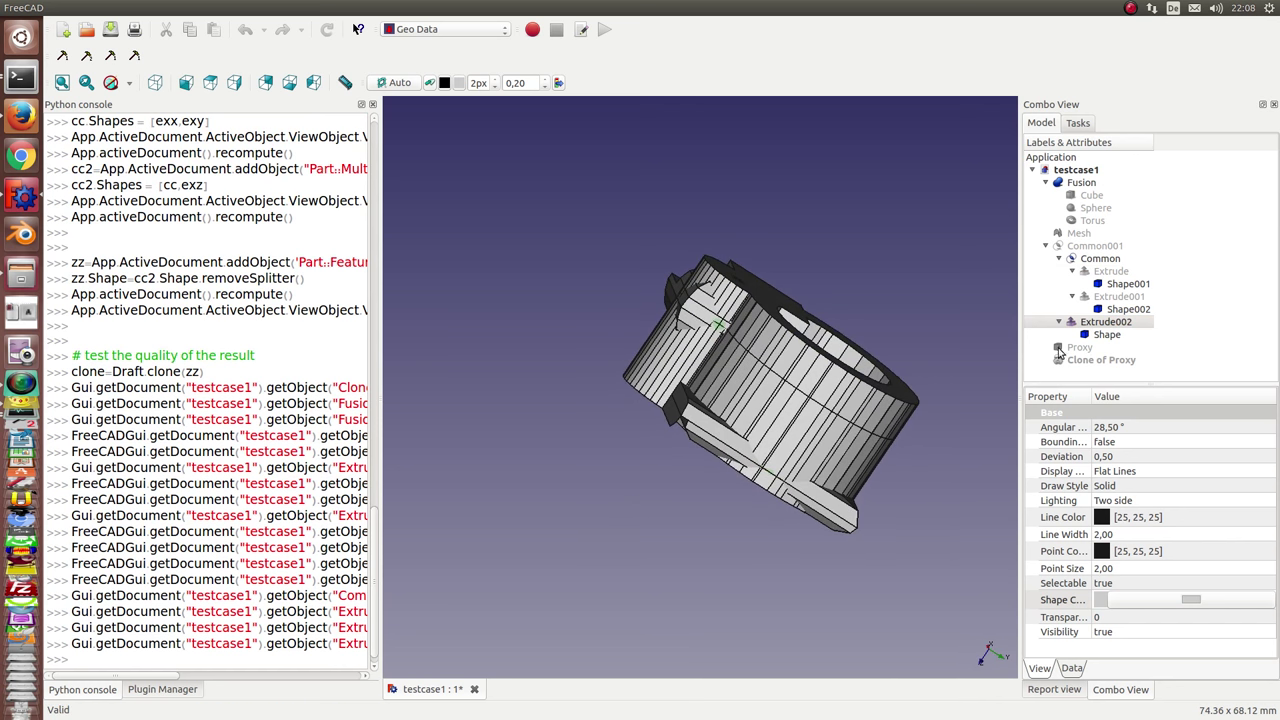
click(1172, 600)
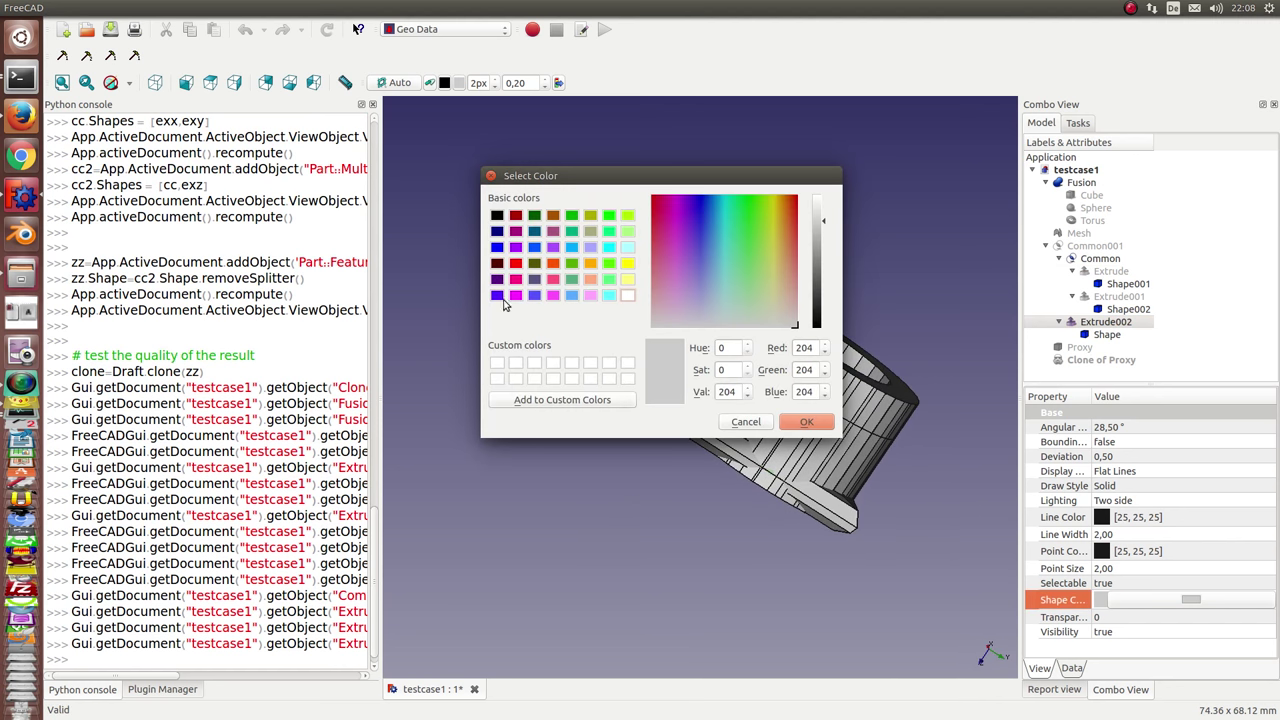
click(516, 263)
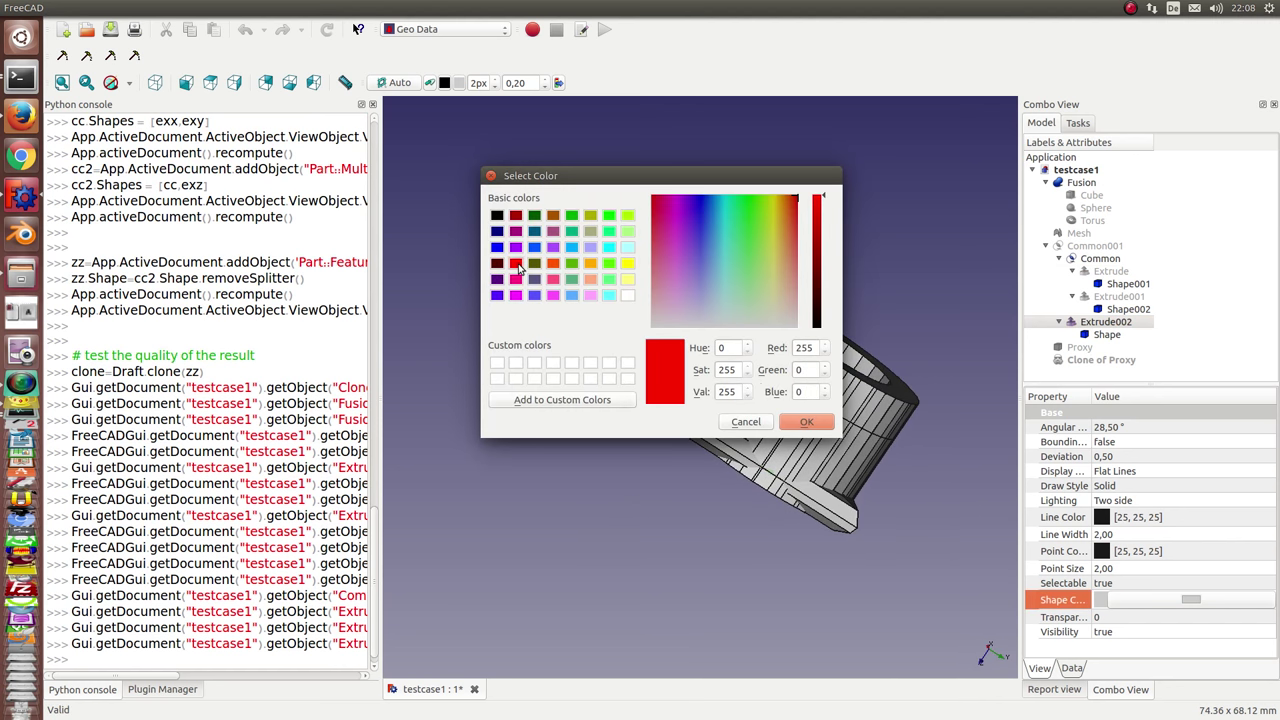
click(806, 421)
click(1146, 620)
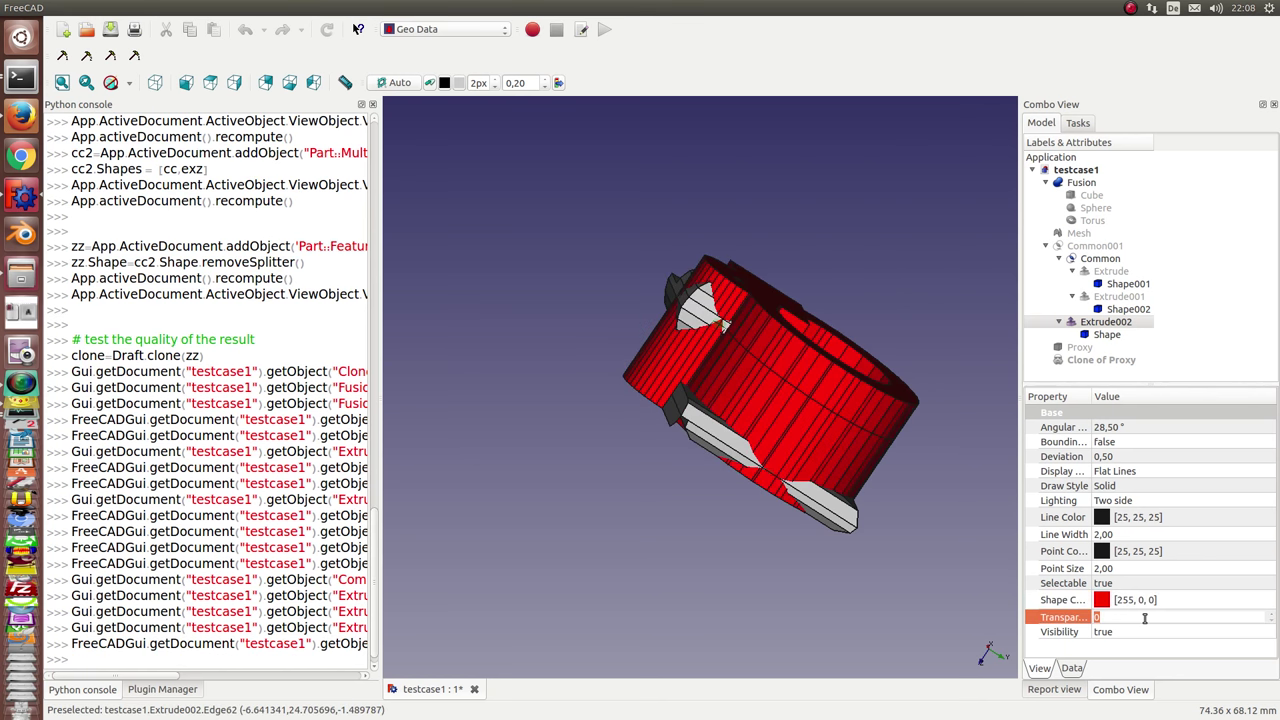
text(60)
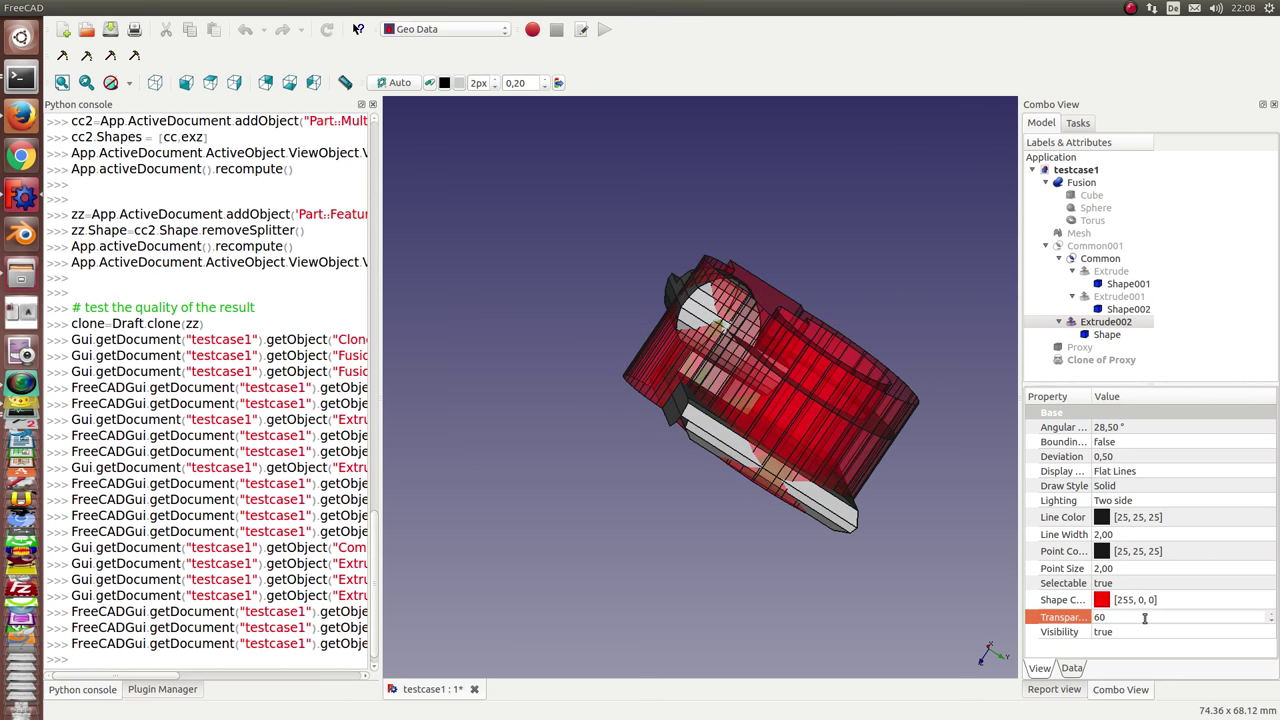
click(517, 464)
mouse_move(517, 464)
middle_down()
mouse_move(586, 614)
mouse_move(601, 546)
middle_up()
mouse_move(644, 484)
middle_down()
mouse_move(786, 443)
mouse_move(843, 386)
mouse_move(1045, 385)
middle_up()
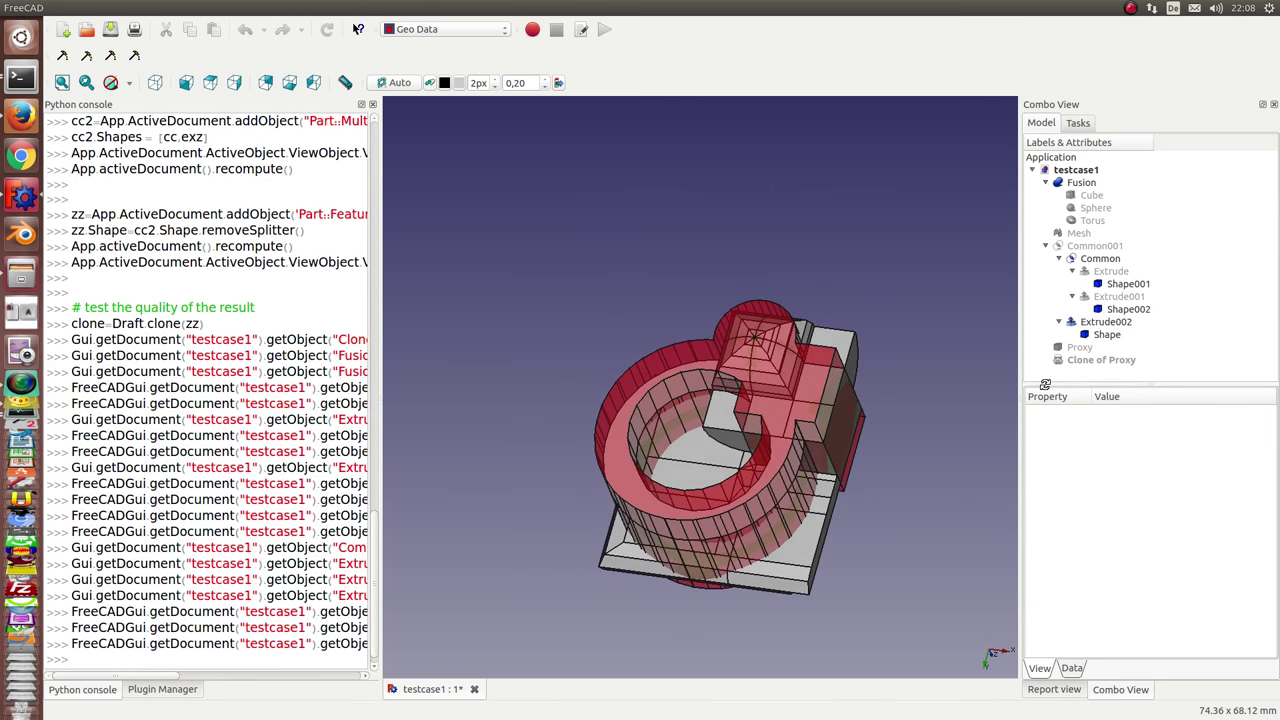
Show Common001 and hide Extrude002
click(1095, 248)
key(space)
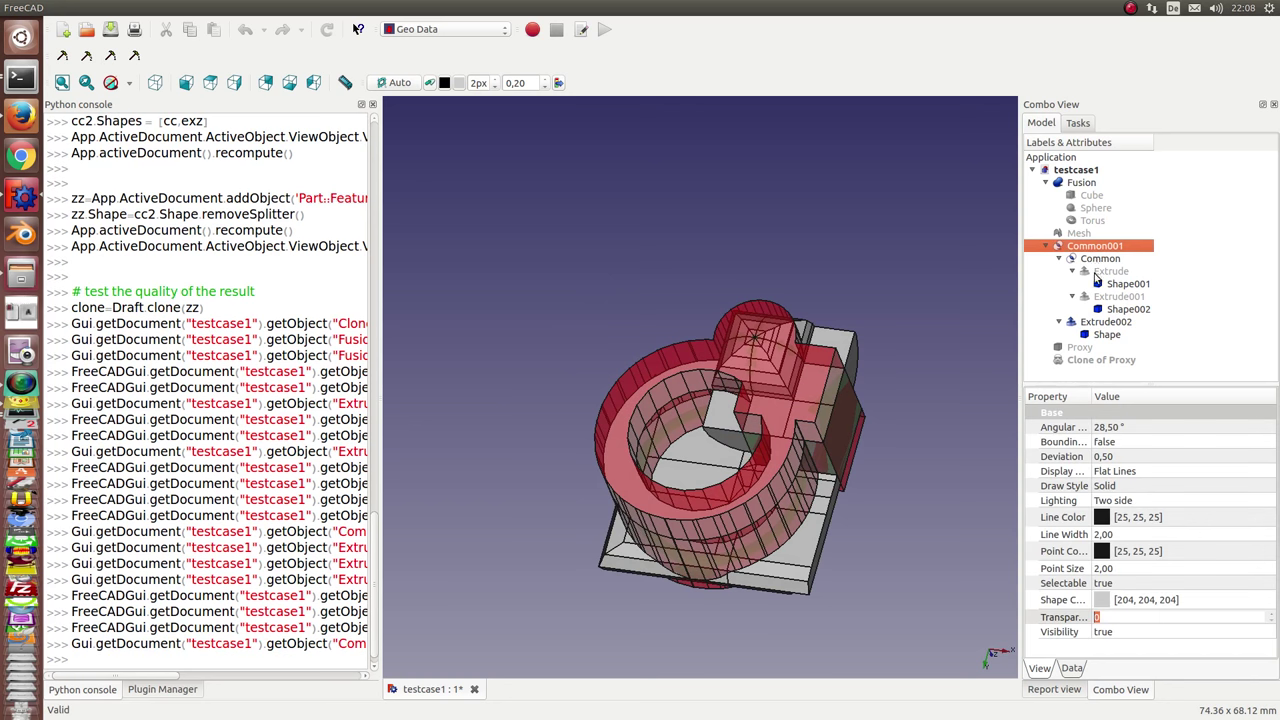
click(1100, 322)
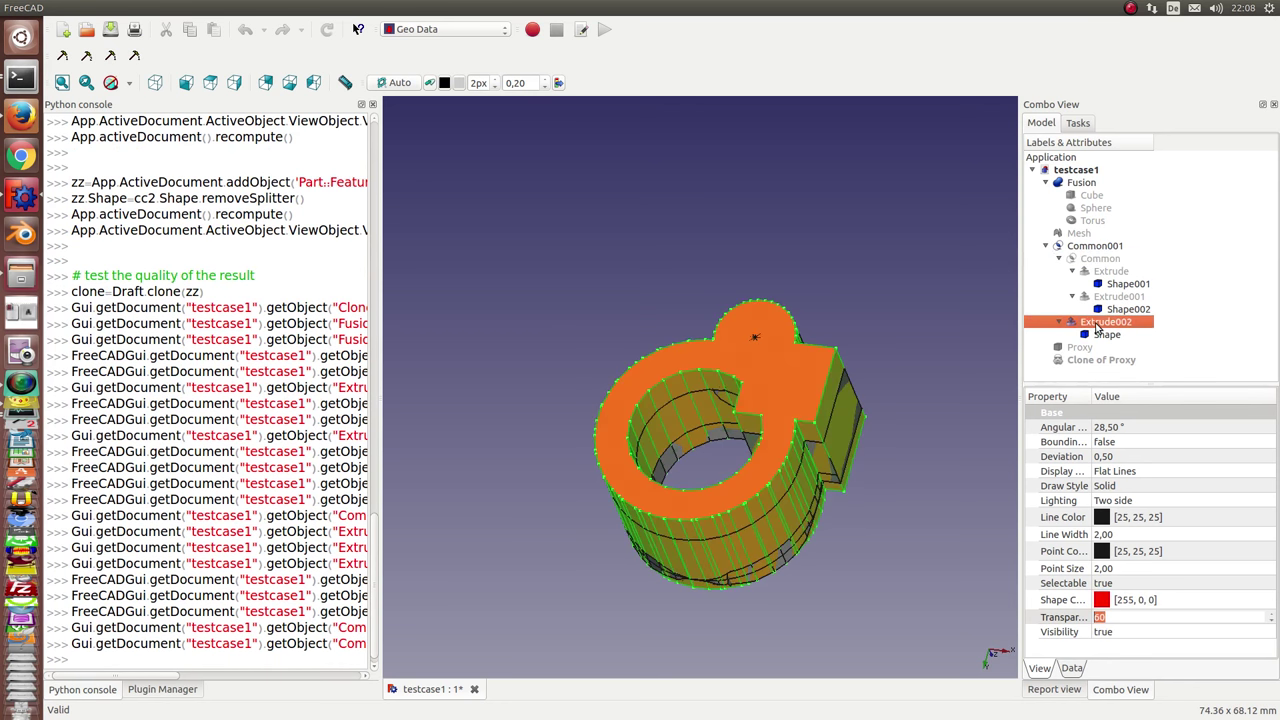
key(space)
mouse_move(863, 569)
middle_down()
mouse_move(881, 409)
mouse_move(937, 431)
middle_up()
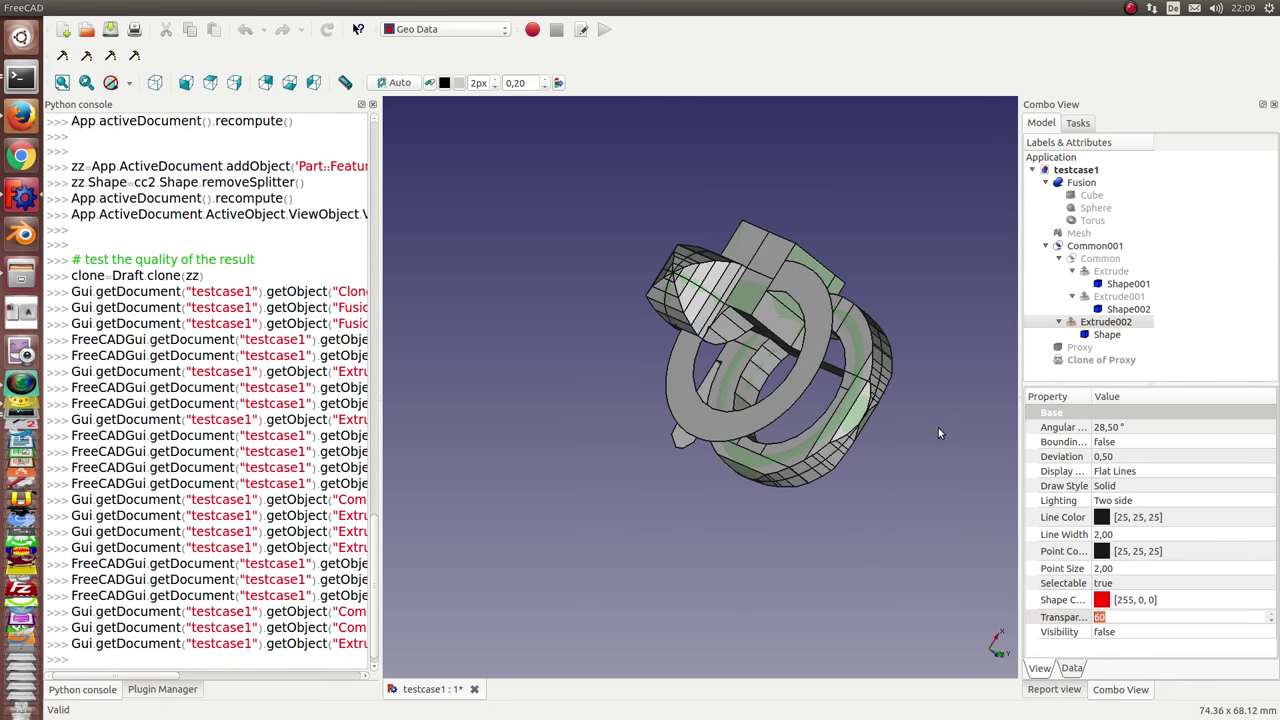
Hide the Shape, Shape002 and Shape001 sources, leaving Common001 selected
click(1107, 336)
key(space)
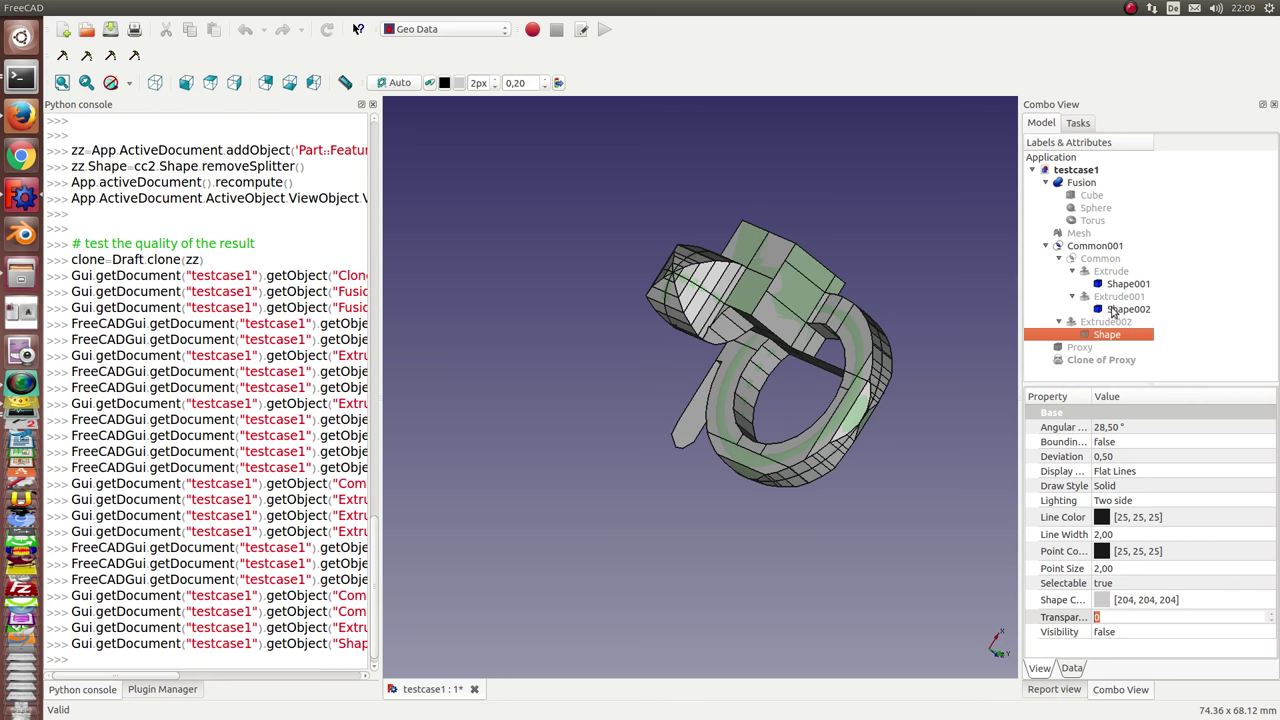
click(1113, 311)
key(space)
click(1116, 286)
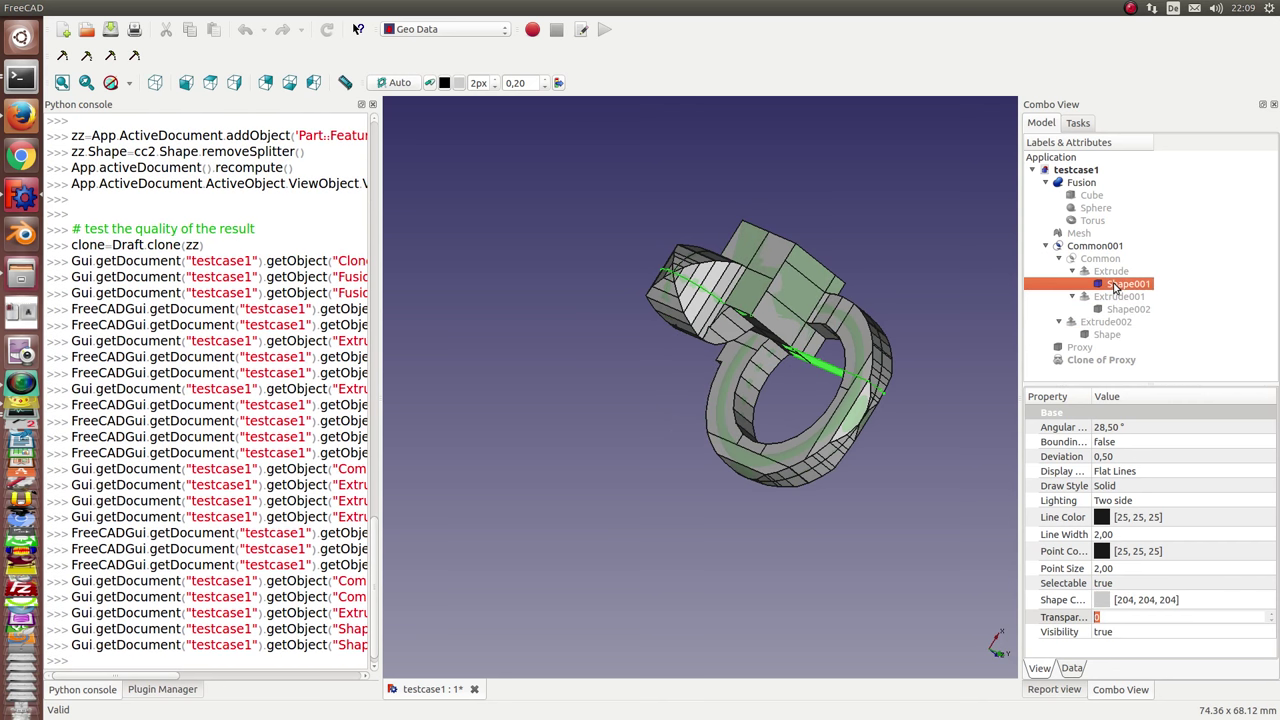
key(space)
mouse_move(714, 522)
middle_down()
mouse_move(720, 396)
mouse_move(747, 396)
middle_up()
click(1099, 247)
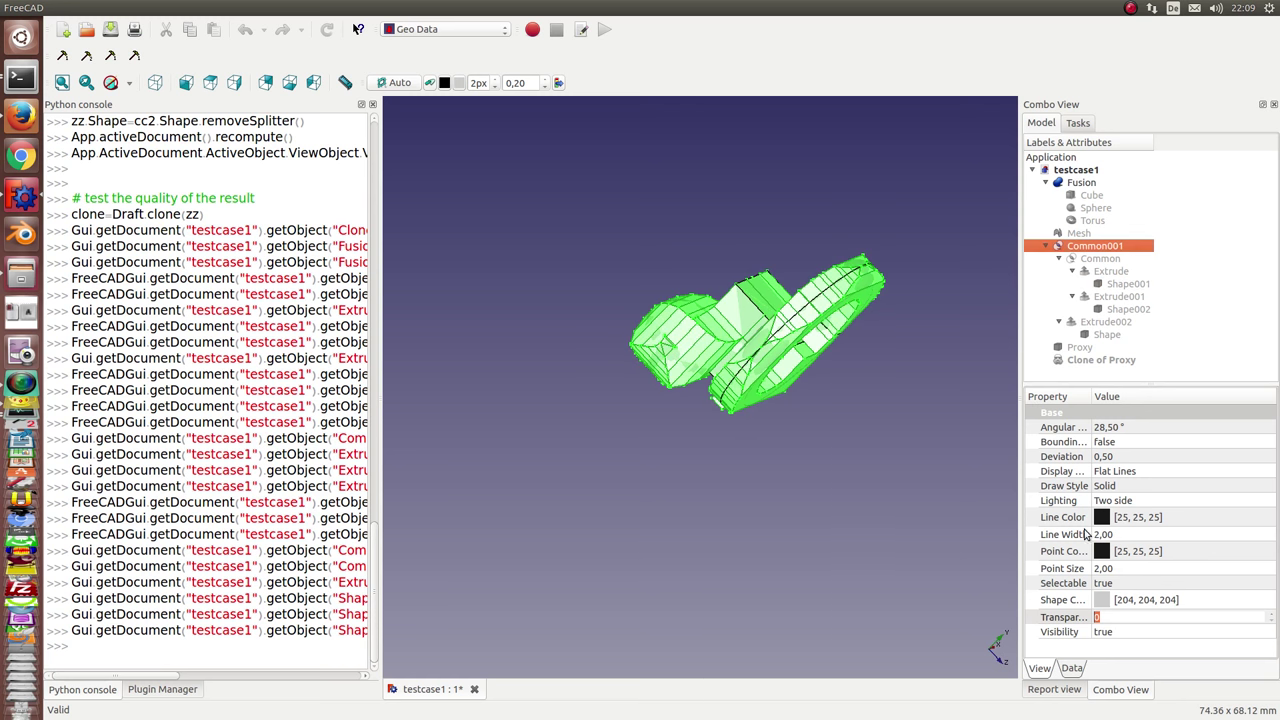
Give Common001 a magenta shape colour with transparency 60
click(1133, 600)
click(1133, 602)
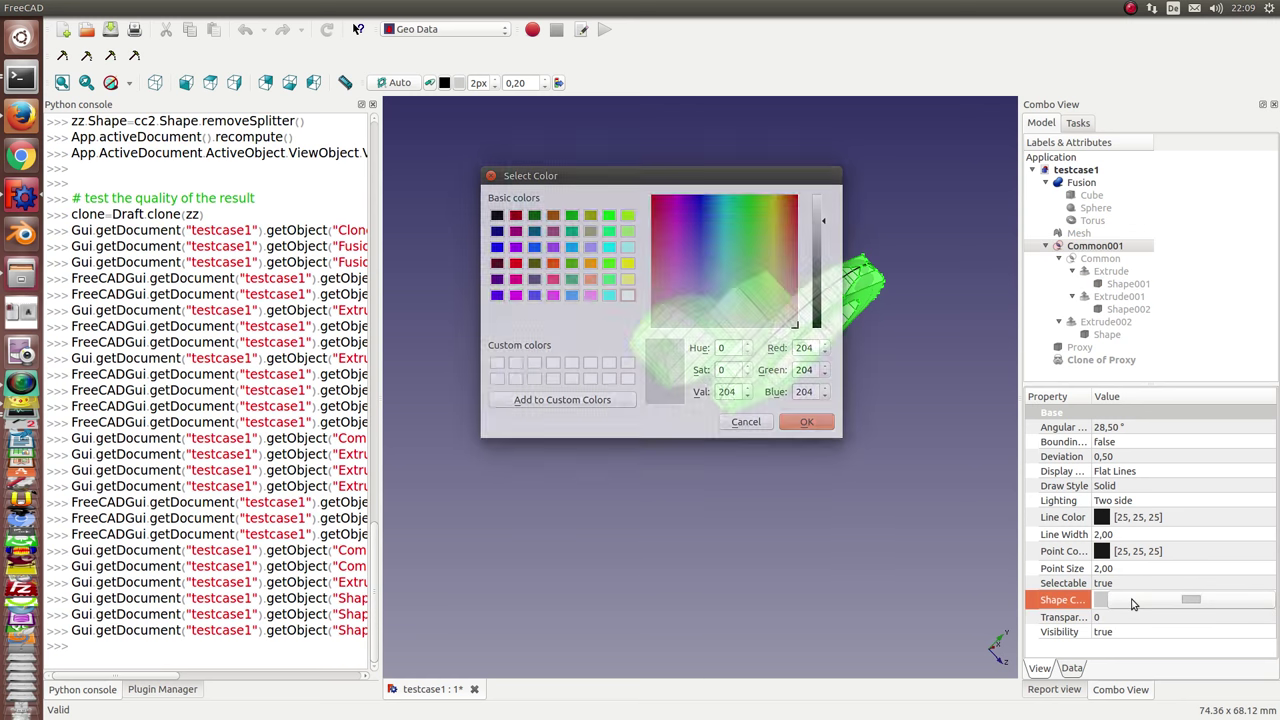
click(516, 296)
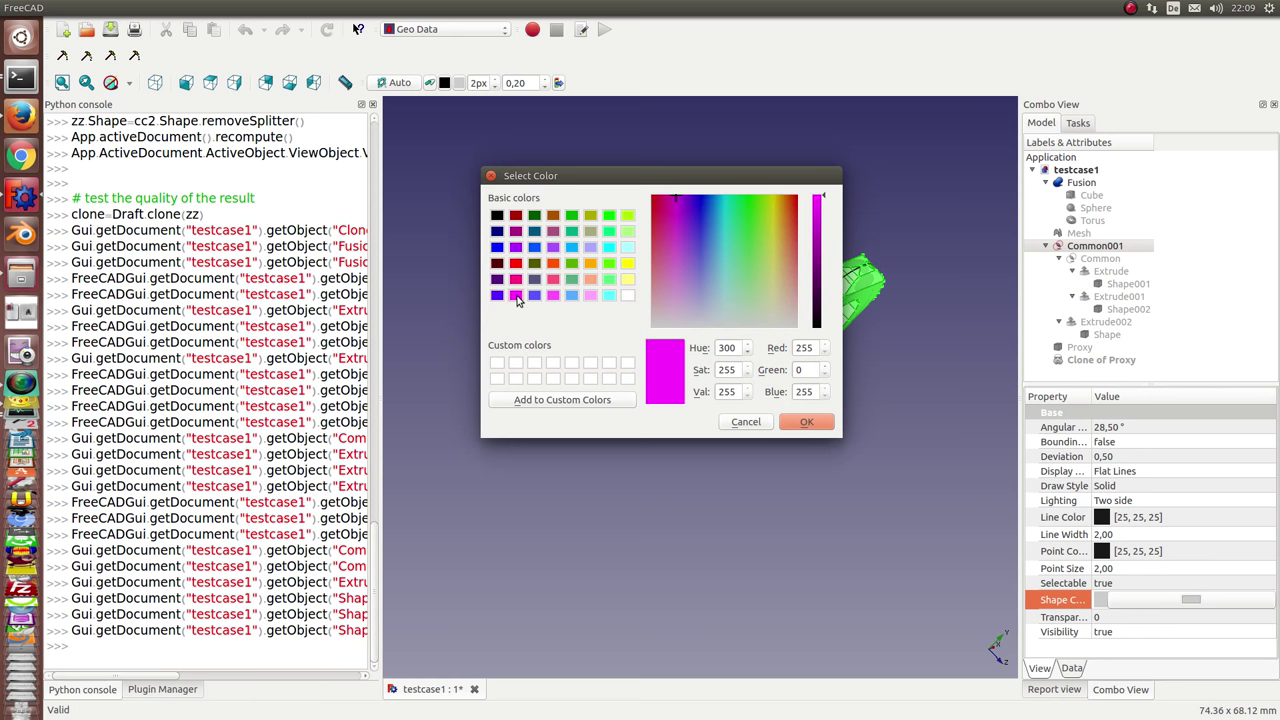
click(806, 422)
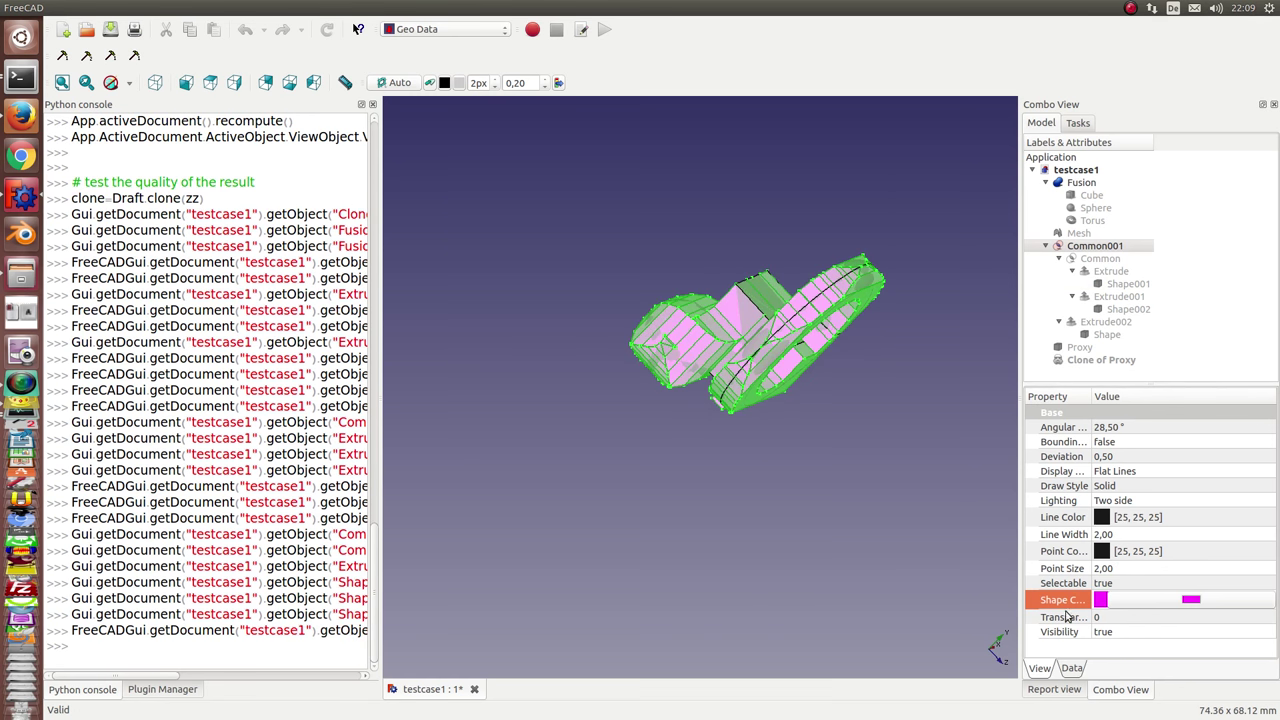
click(1100, 619)
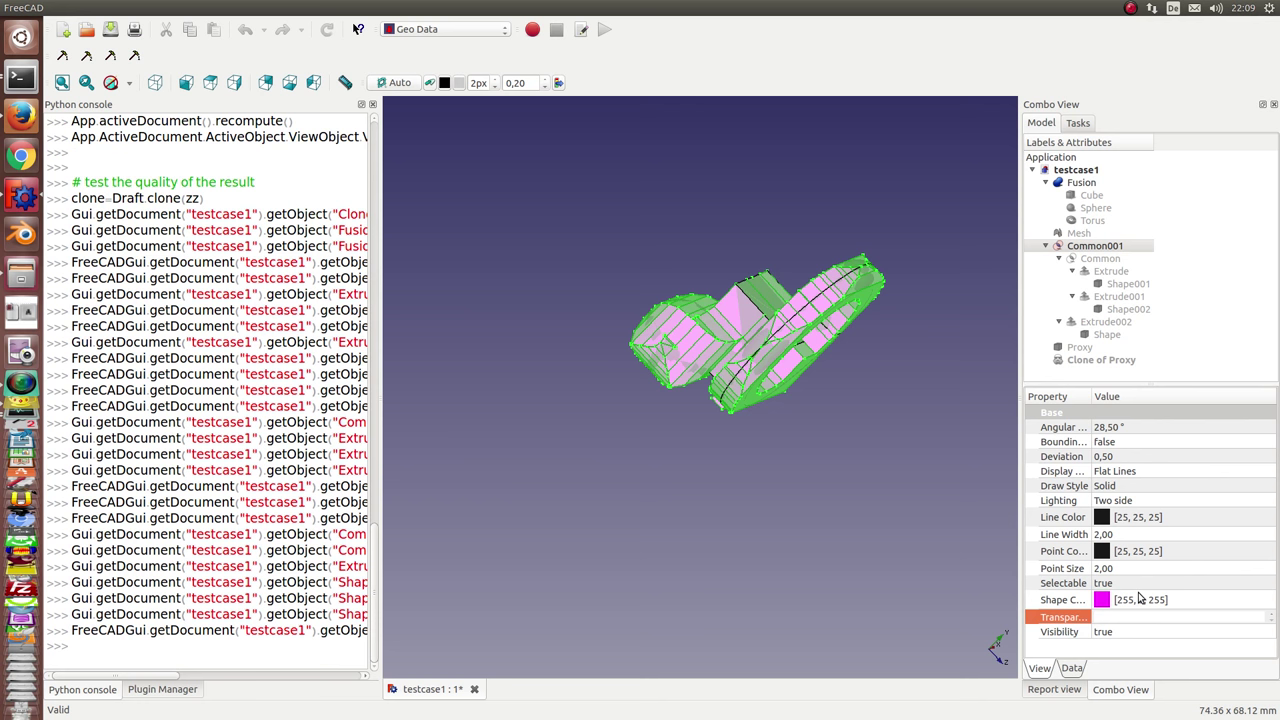
text(60)
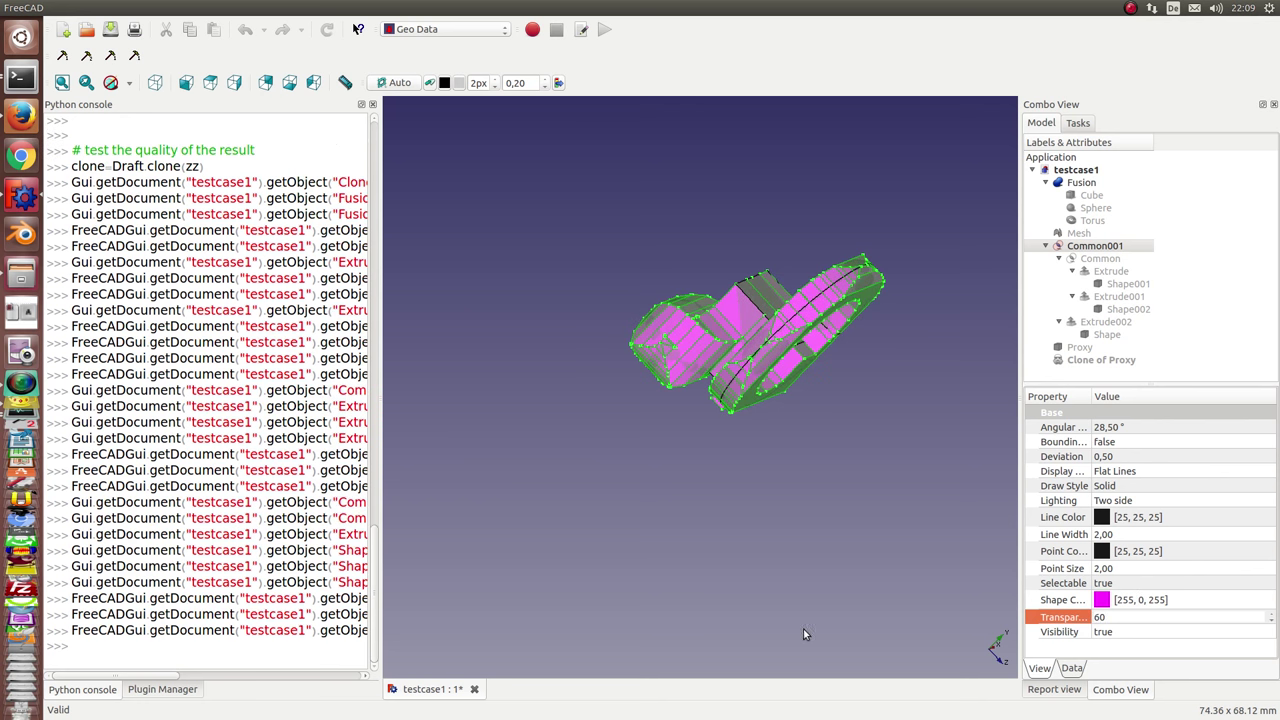
click(733, 527)
Zoom in and orbit the magenta model to view the ring from several sides, including below
mouse_move(733, 527)
middle_down()
mouse_move(644, 488)
mouse_move(755, 430)
middle_up()
scroll(646, 497, up, 2)
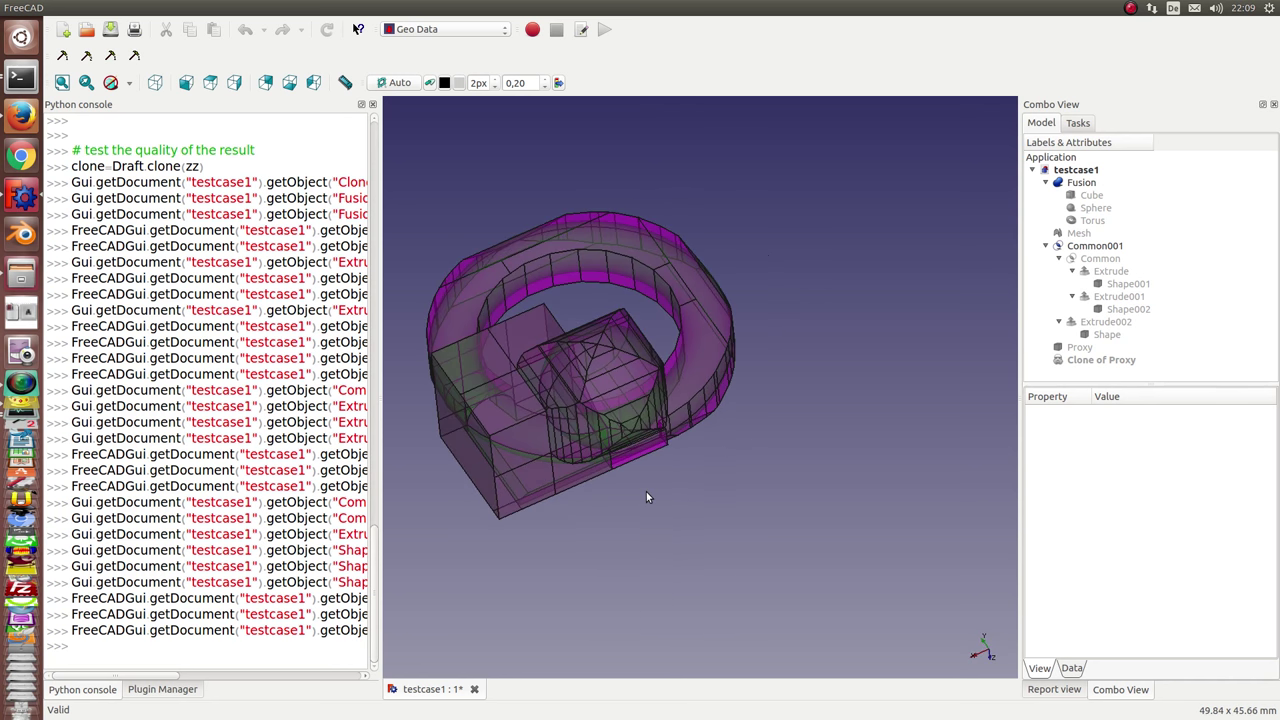
mouse_move(681, 488)
middle_down()
mouse_move(811, 466)
mouse_move(769, 557)
mouse_move(728, 515)
mouse_move(613, 522)
middle_up()
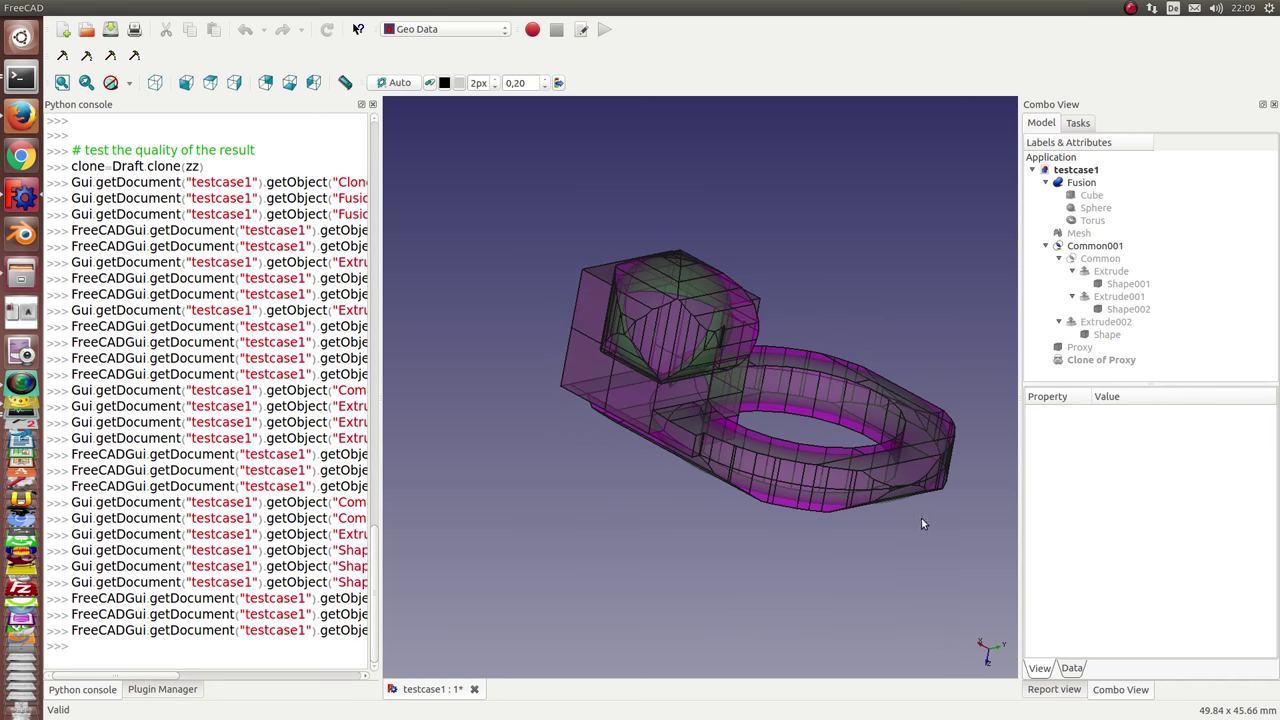
mouse_move(921, 523)
middle_down()
mouse_move(800, 440)
mouse_move(750, 371)
mouse_move(729, 405)
mouse_move(680, 434)
mouse_move(815, 542)
mouse_move(854, 539)
mouse_move(785, 538)
mouse_move(766, 508)
mouse_move(763, 372)
mouse_move(777, 323)
mouse_move(863, 229)
mouse_move(934, 237)
mouse_move(973, 266)
mouse_move(1017, 375)
middle_up()
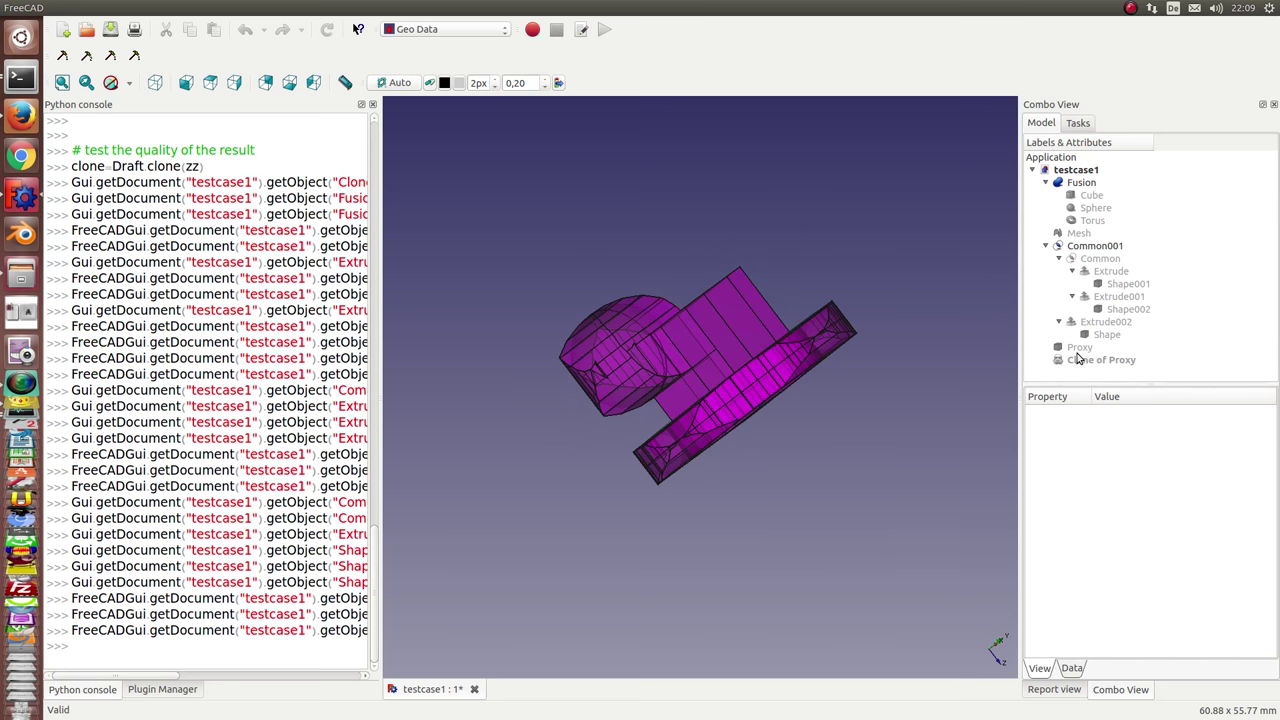
Show Proxy and hide Common001 so only testcase1's proxy displays, then create a blank document
click(1078, 348)
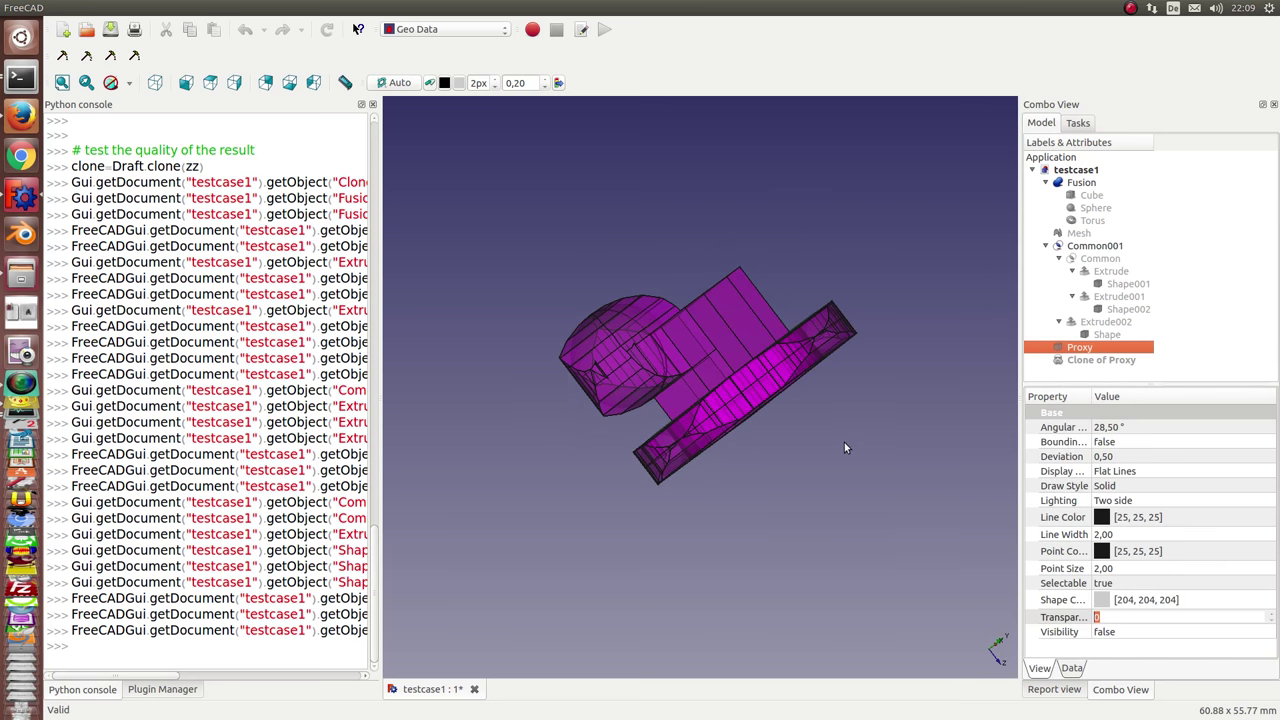
key(space)
click(1082, 246)
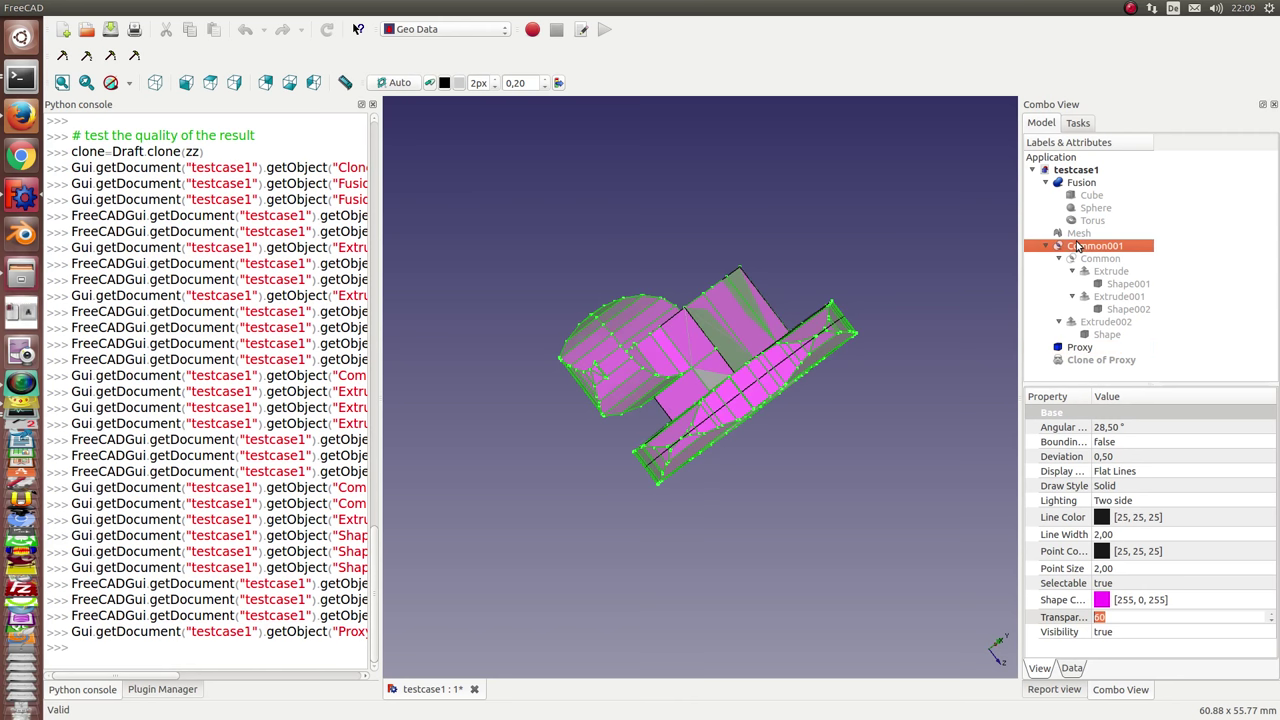
key(space)
mouse_move(791, 516)
middle_down()
mouse_move(654, 608)
mouse_move(544, 563)
middle_up()
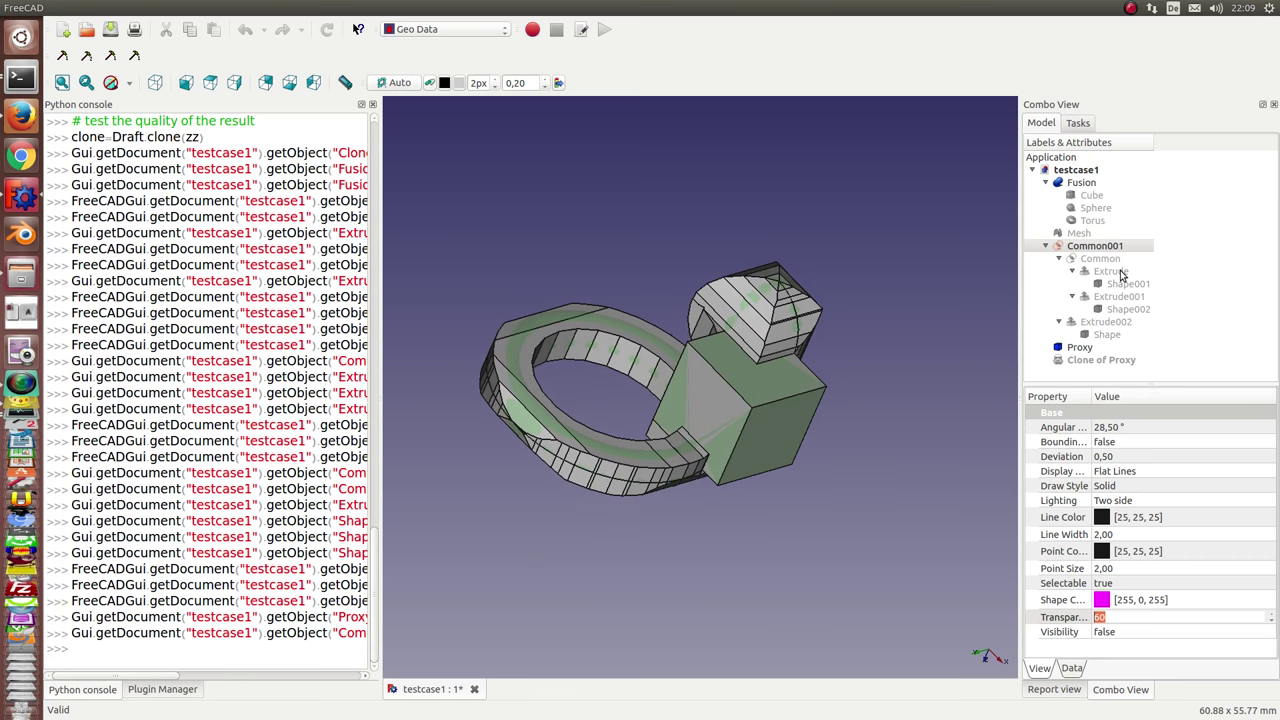
click(63, 30)
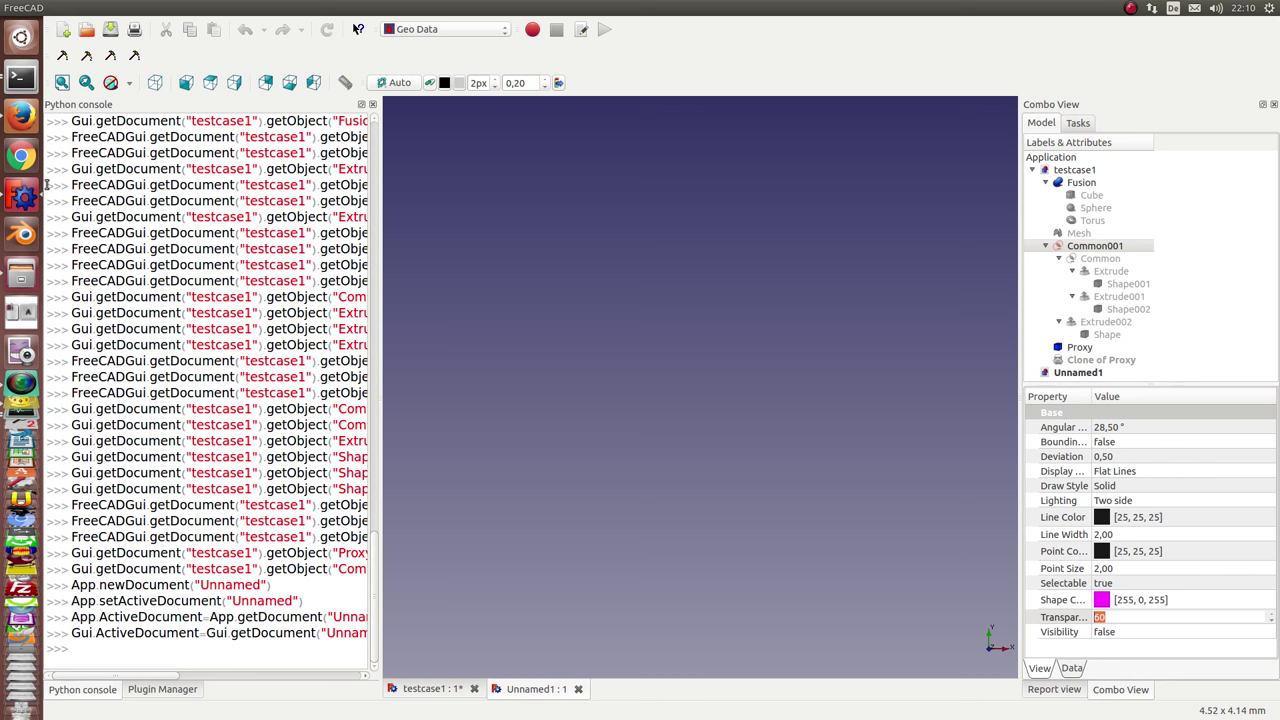
Open testcase1-shapes.fcstd and orbit it to a tilted isometric view
click(88, 34)
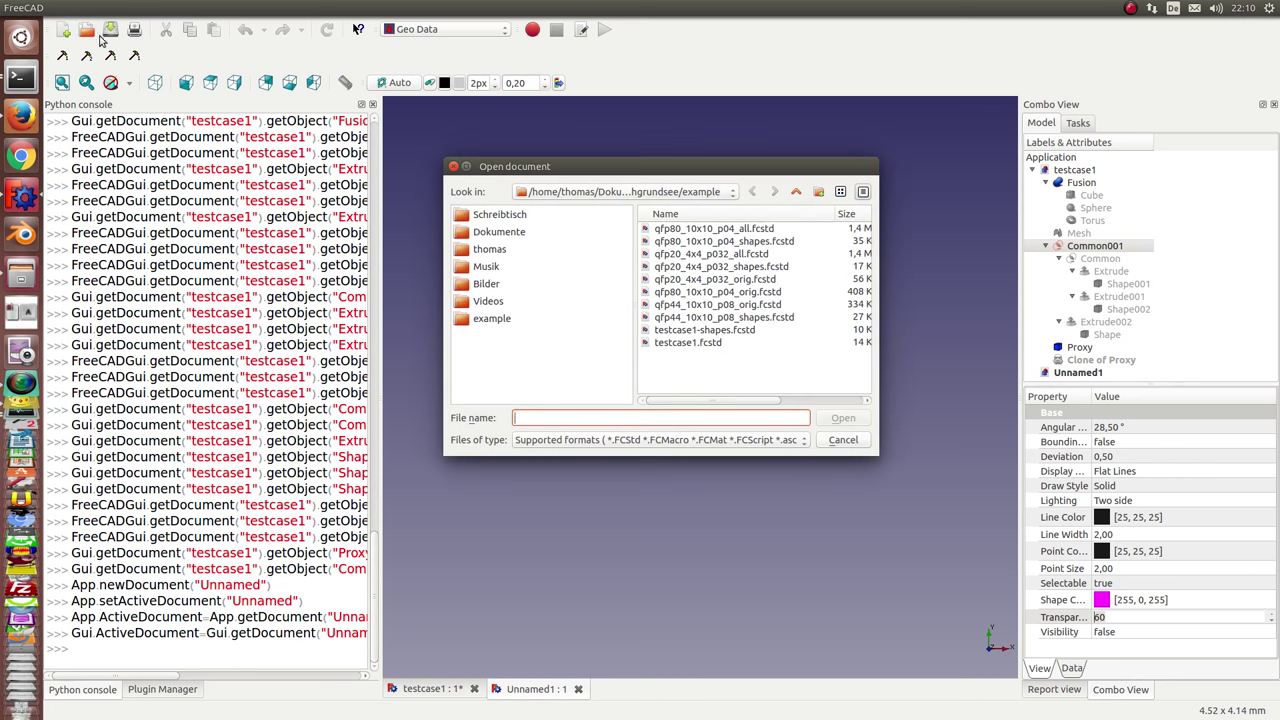
click(701, 331)
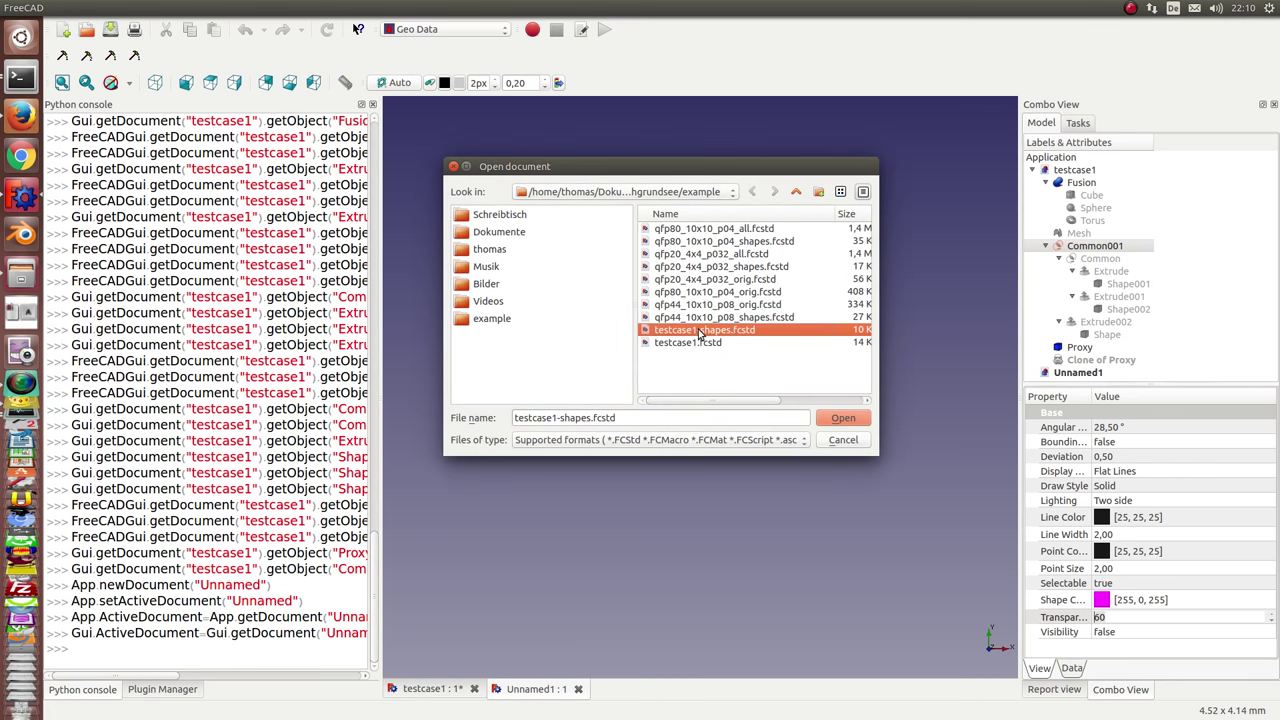
click(840, 418)
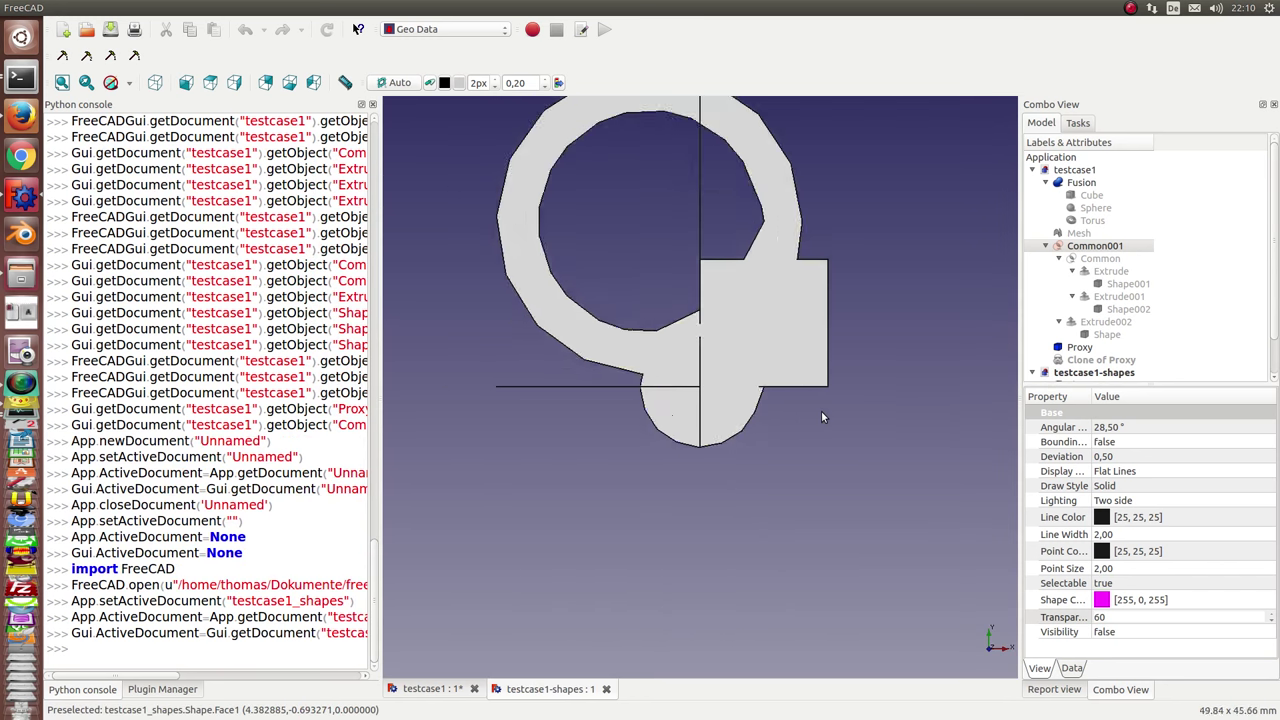
mouse_move(831, 534)
middle_down()
mouse_move(594, 413)
mouse_move(1000, 357)
middle_up()
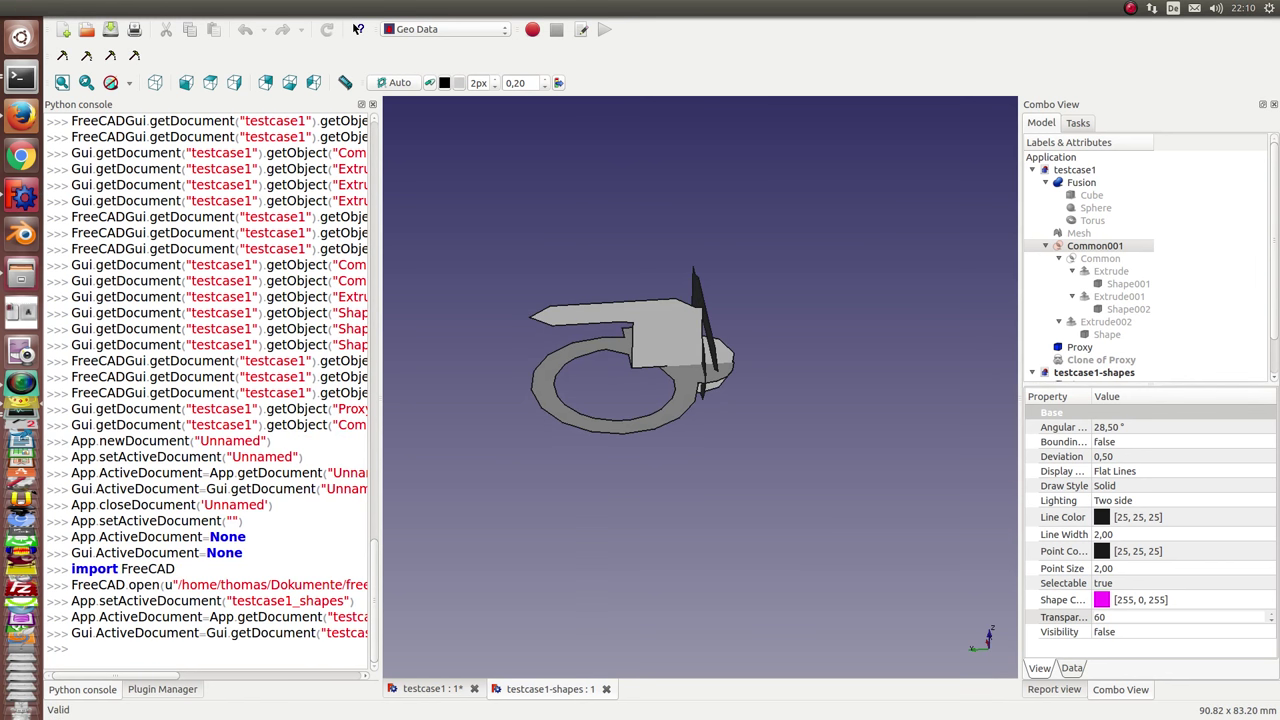
Paste and run the extrude/MultiCommon proxy script in the Python console
click(325, 528)
key(Return)
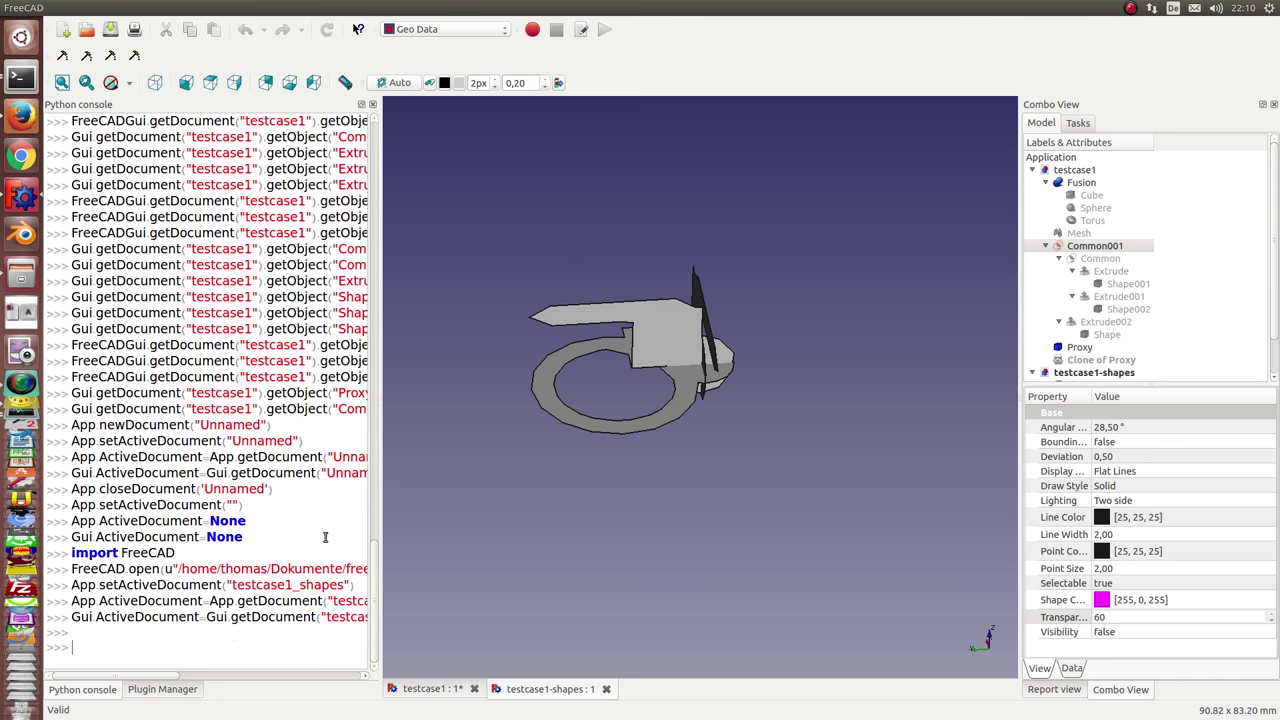
key(ctrl+v)
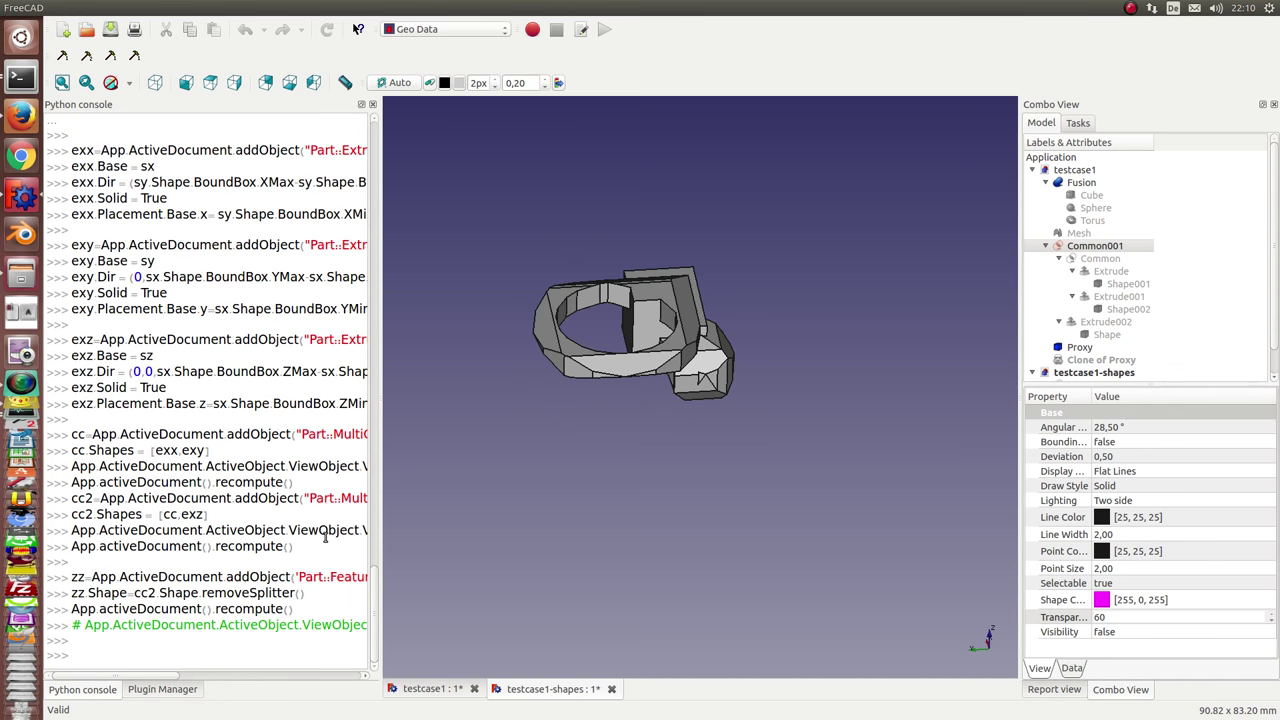
Expand testcase1-shapes, Common001, Common, Extrude, Extrude001 and Extrude002 in the model tree
click(1095, 245)
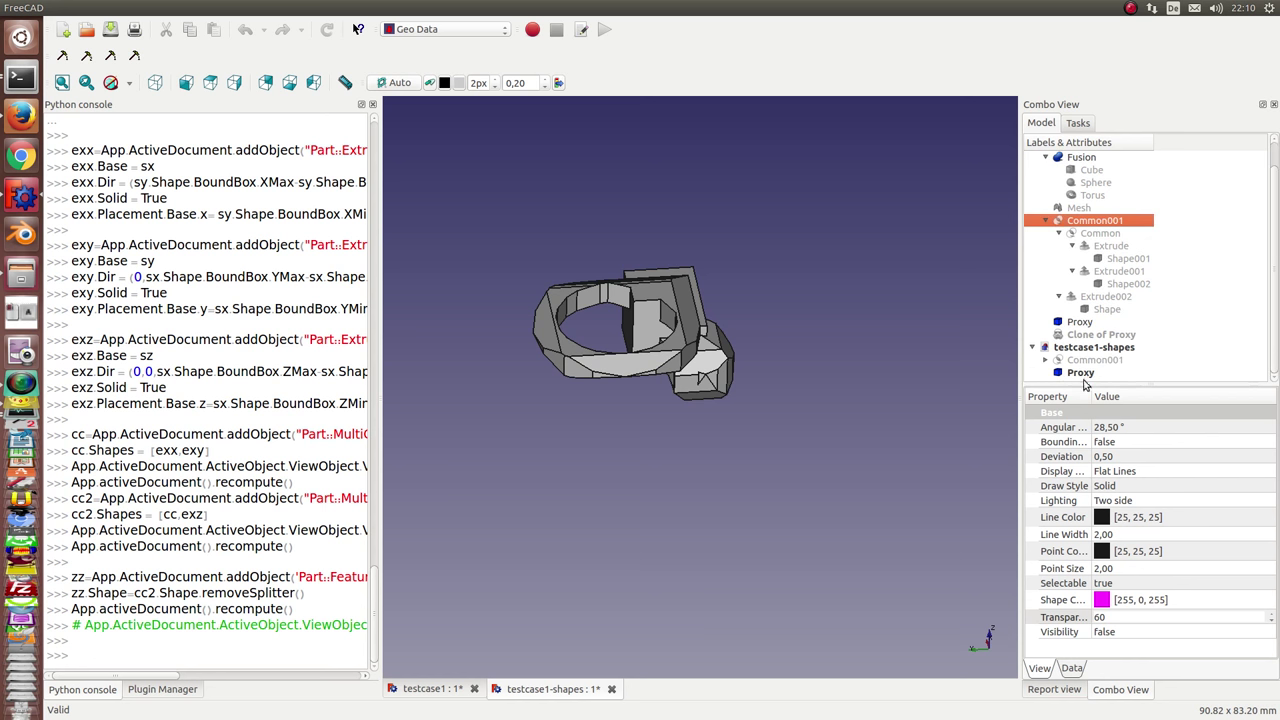
click(1046, 360)
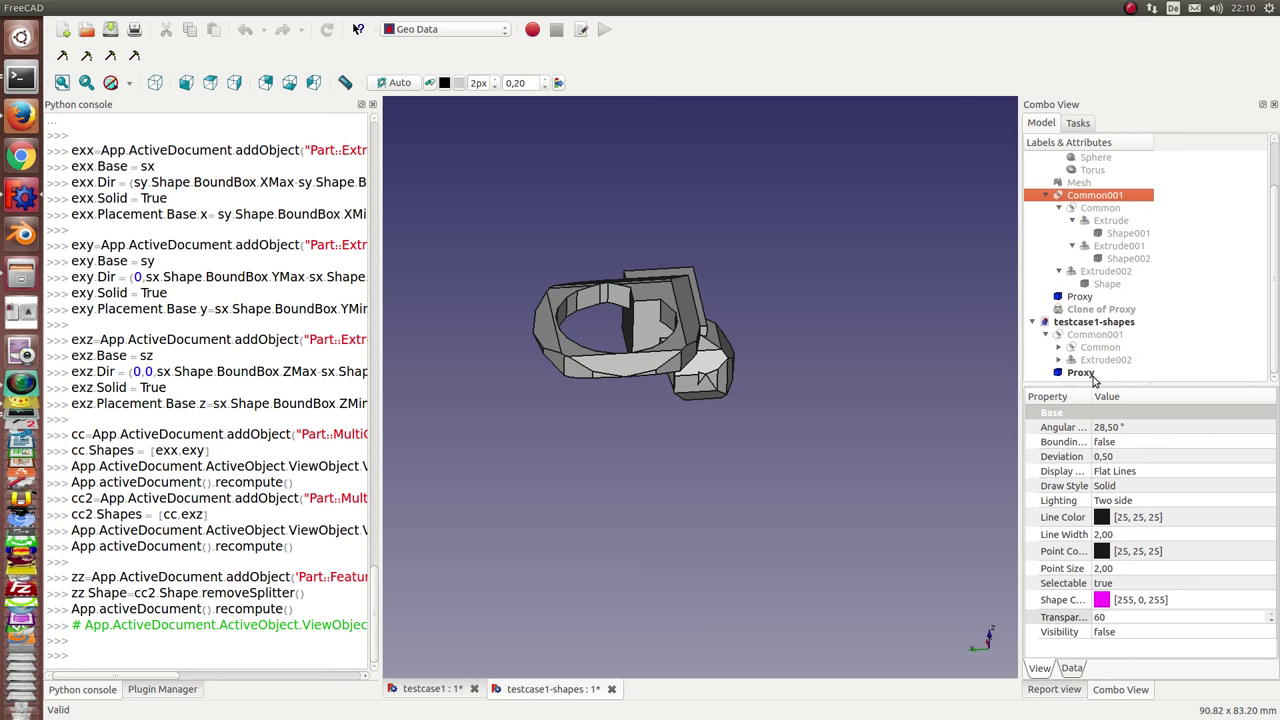
click(1059, 347)
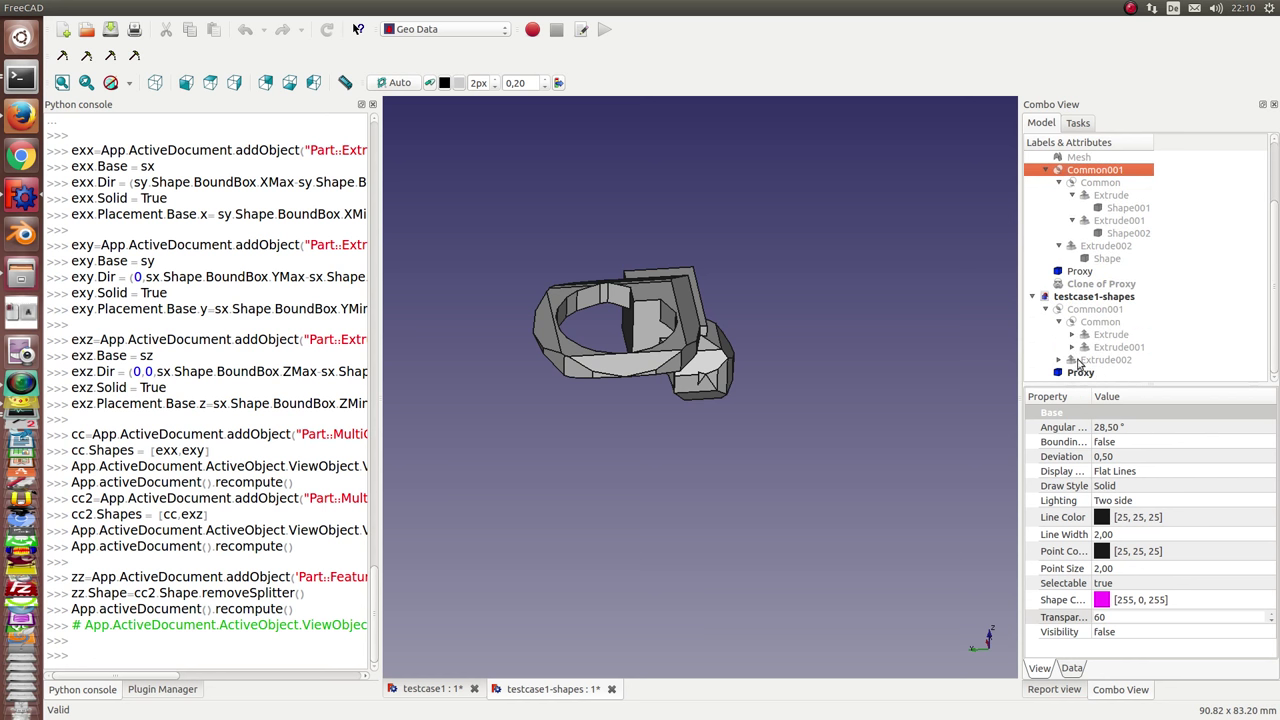
click(1058, 359)
click(1072, 336)
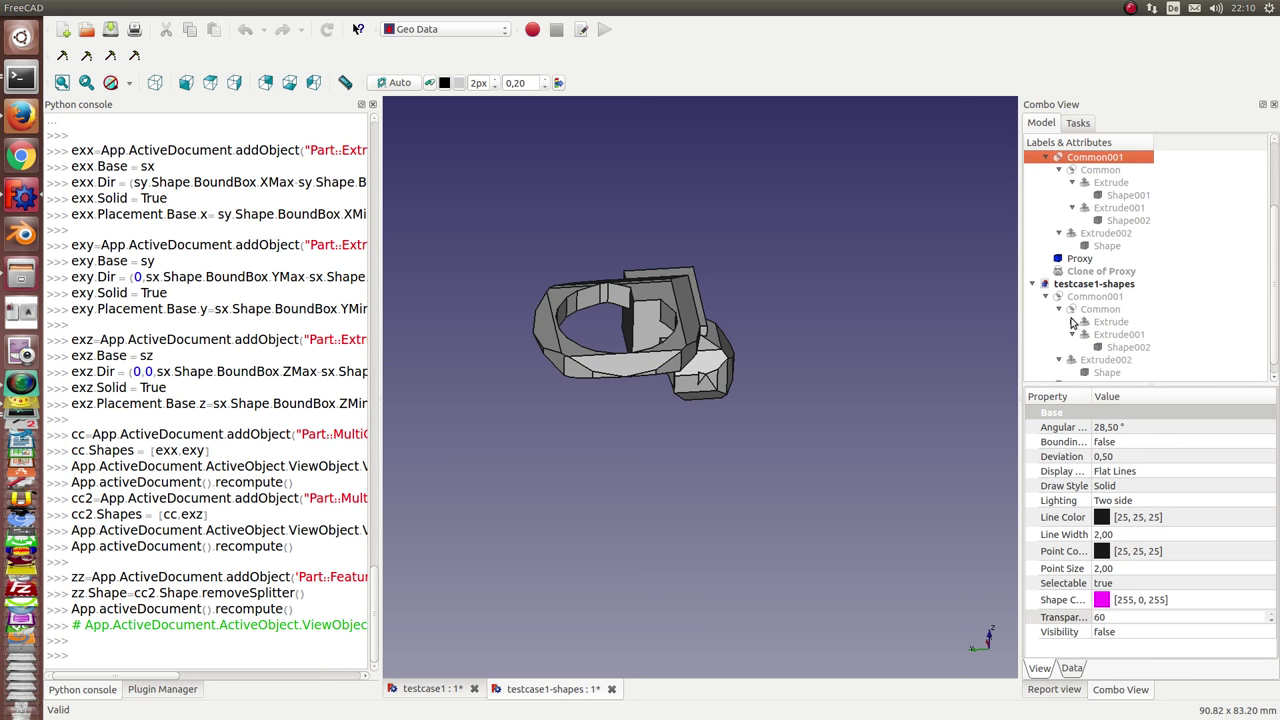
click(1072, 321)
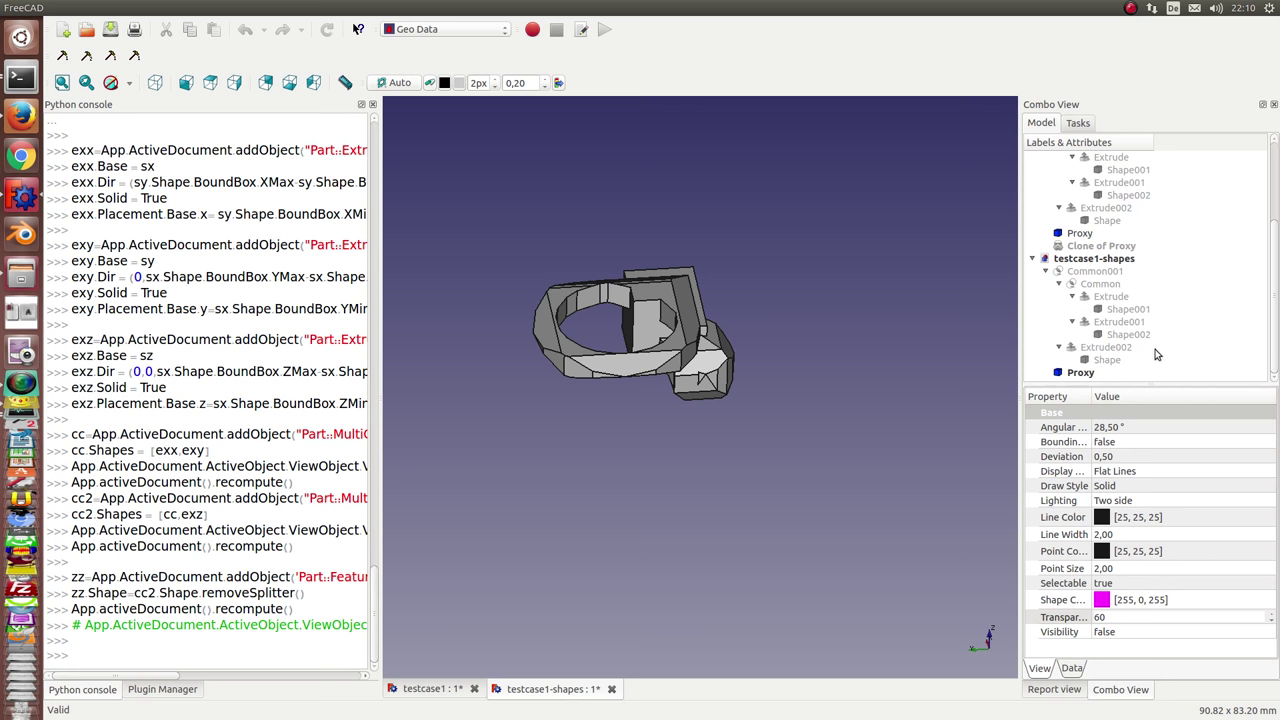
Open qfp44_10x10_p08_shapes.fcstd from the File menu as a new document tab
click(52, 8)
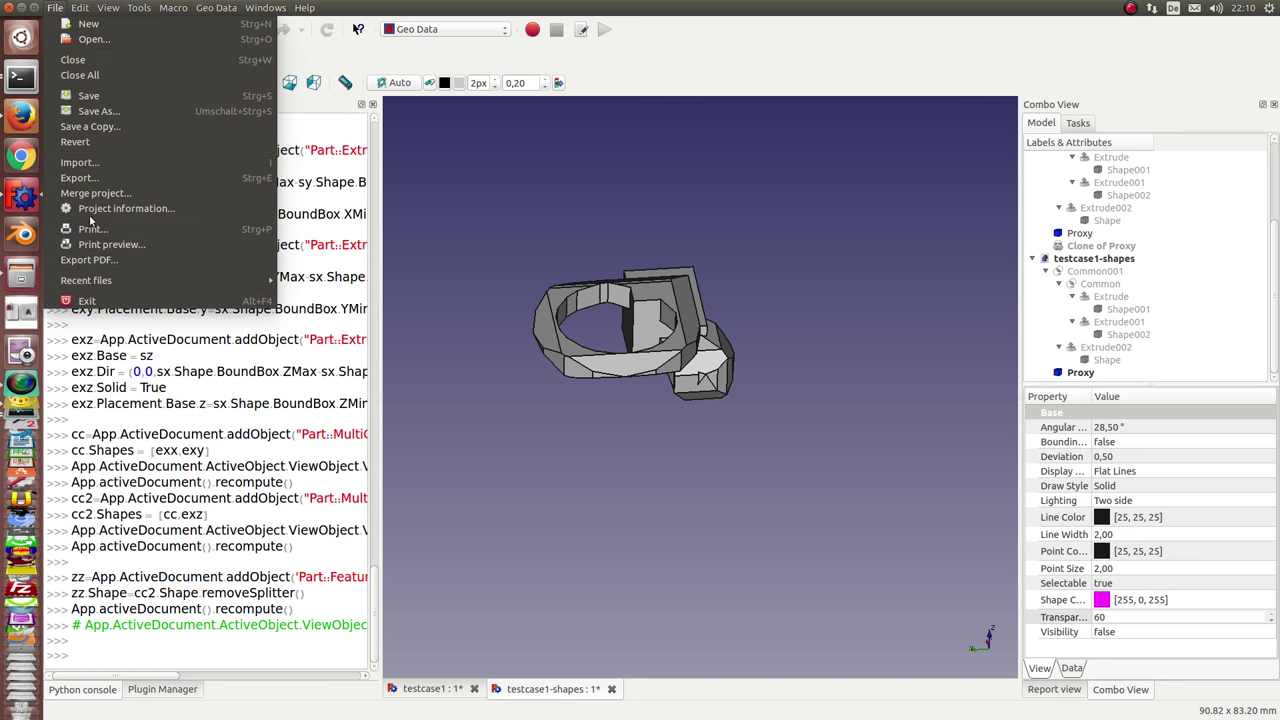
click(110, 41)
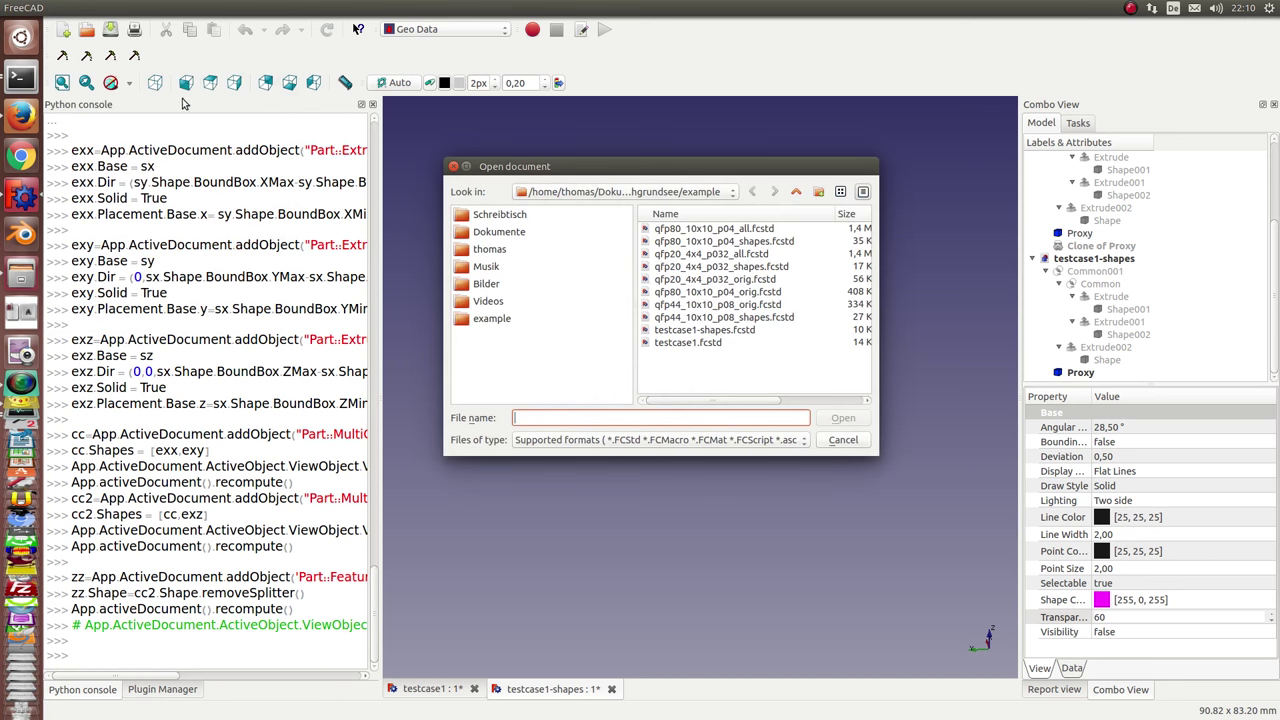
drag(876, 265, 939, 264)
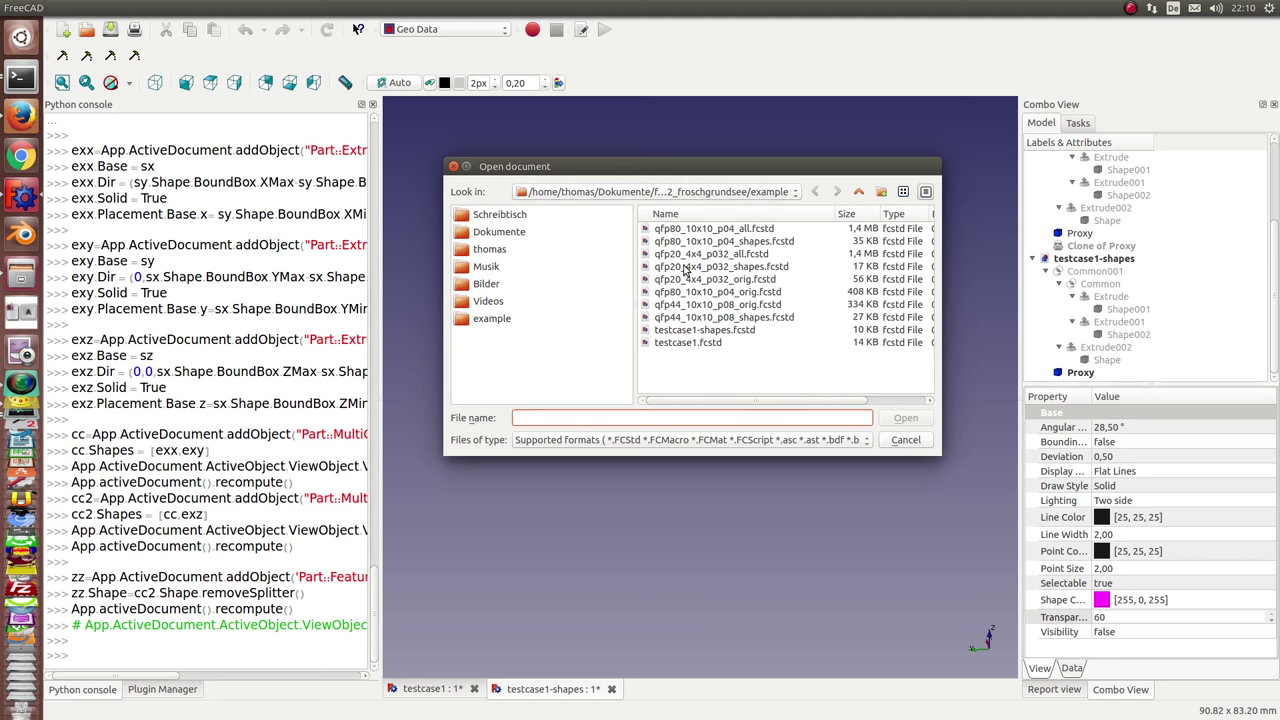
click(749, 318)
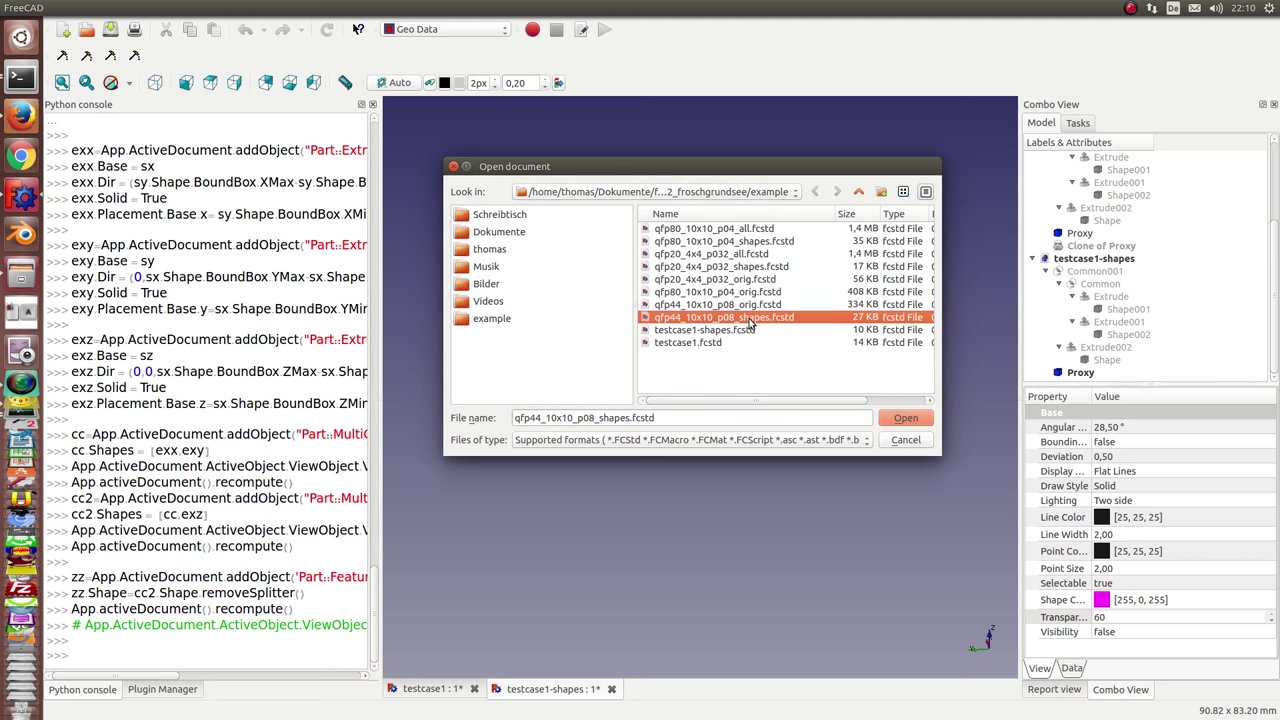
click(917, 420)
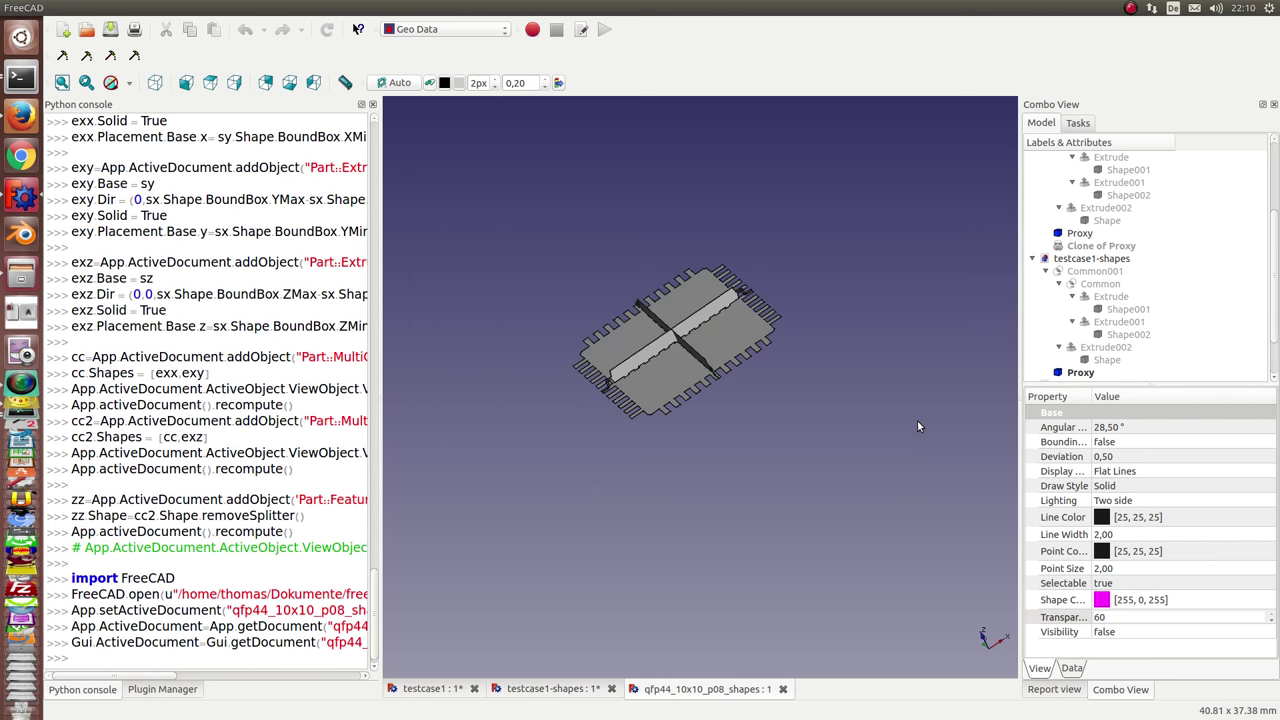
Run the proxy script on the qfp44 shapes, viewing the chip from above and underneath
mouse_move(812, 447)
middle_down()
mouse_move(665, 366)
mouse_move(685, 428)
mouse_move(774, 477)
middle_up()
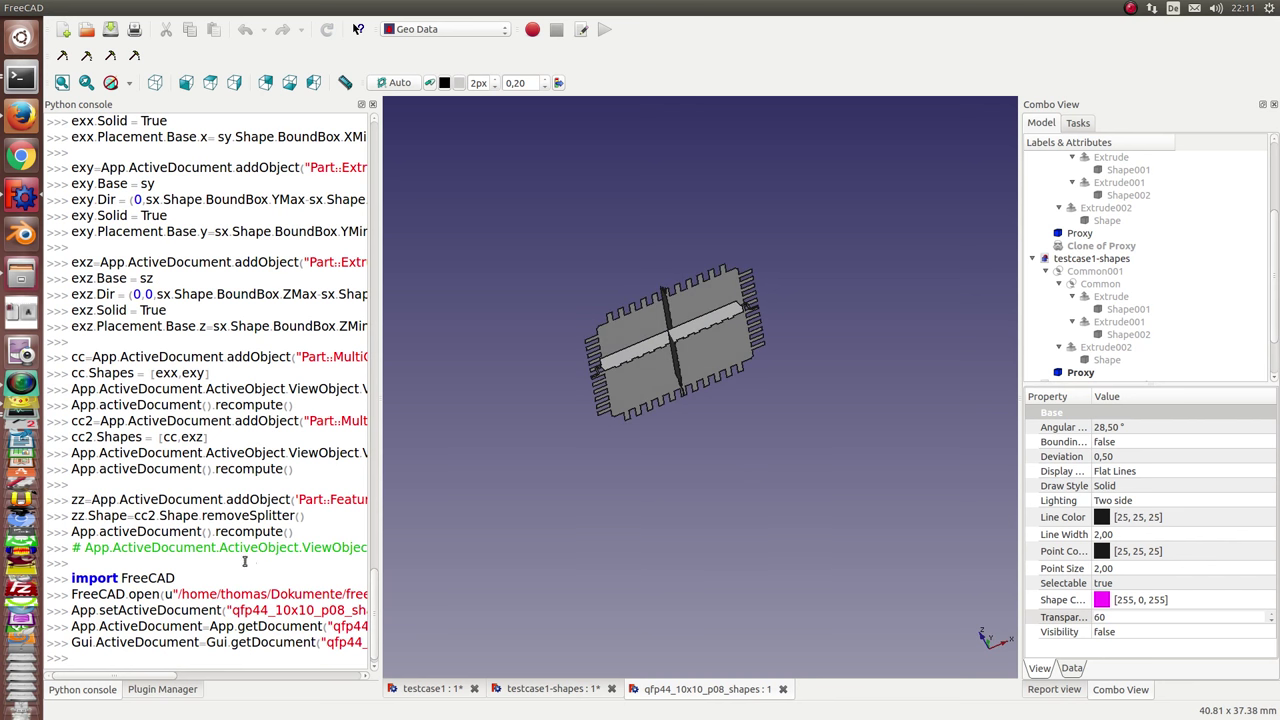
key(Return)
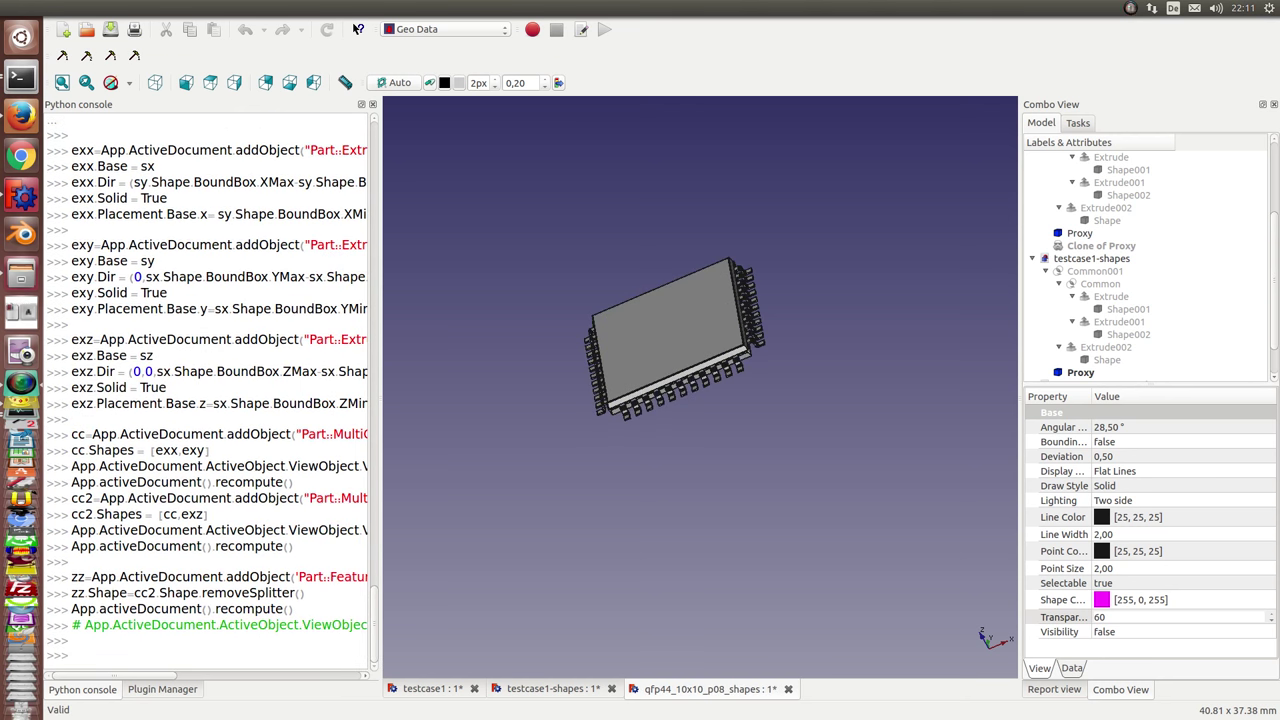
mouse_move(753, 521)
middle_down()
mouse_move(733, 328)
mouse_move(714, 512)
middle_up()
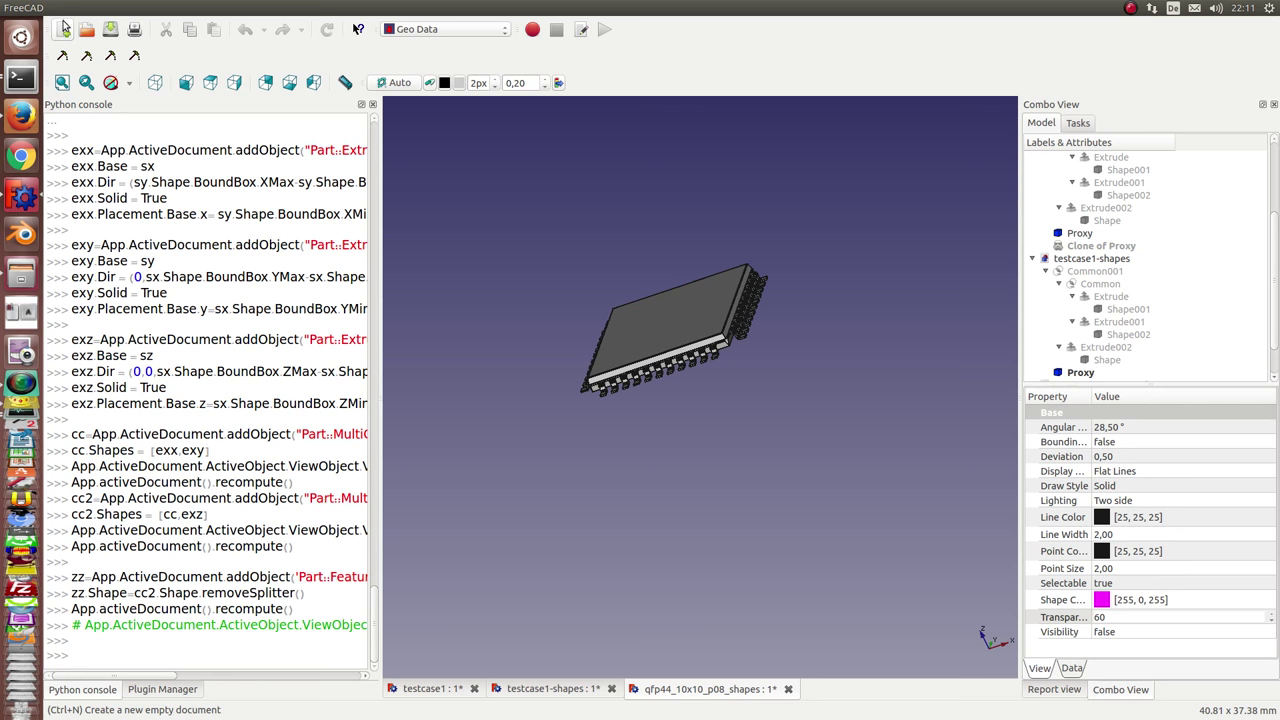
Open qfp44_10x10_p08_orig.fcstd and view it from the top, then at an oblique angle
click(88, 33)
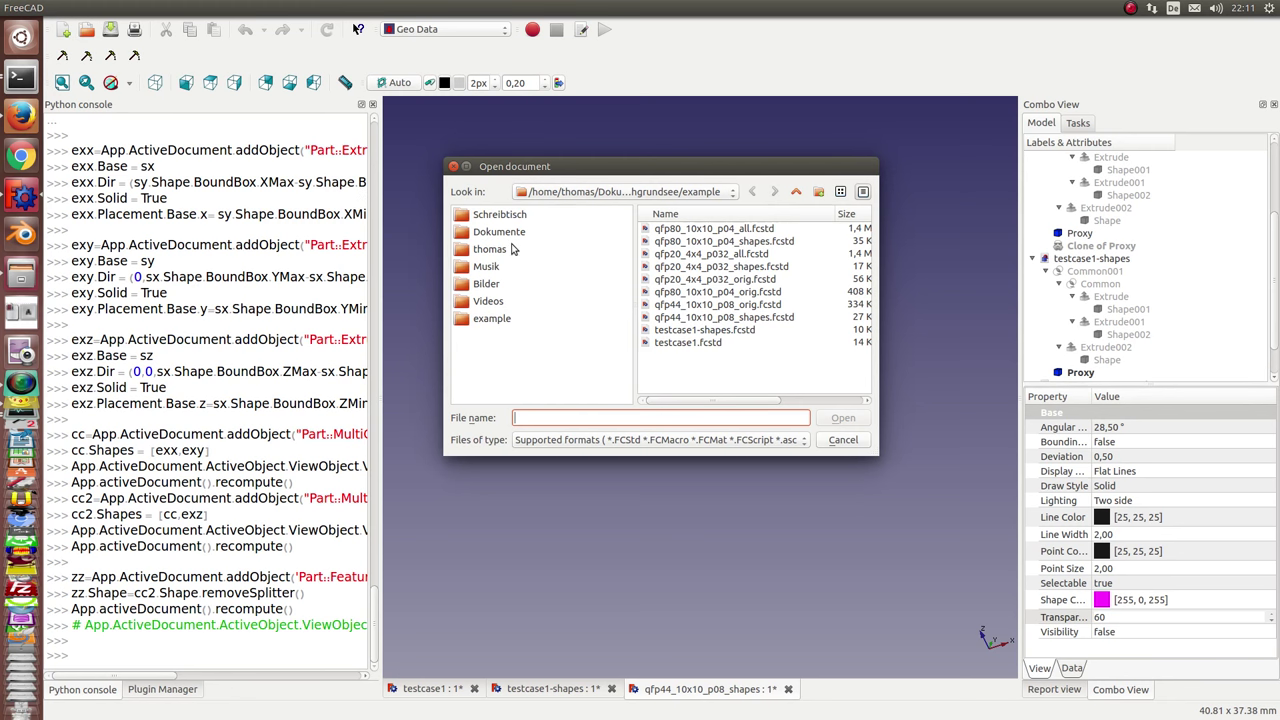
click(716, 308)
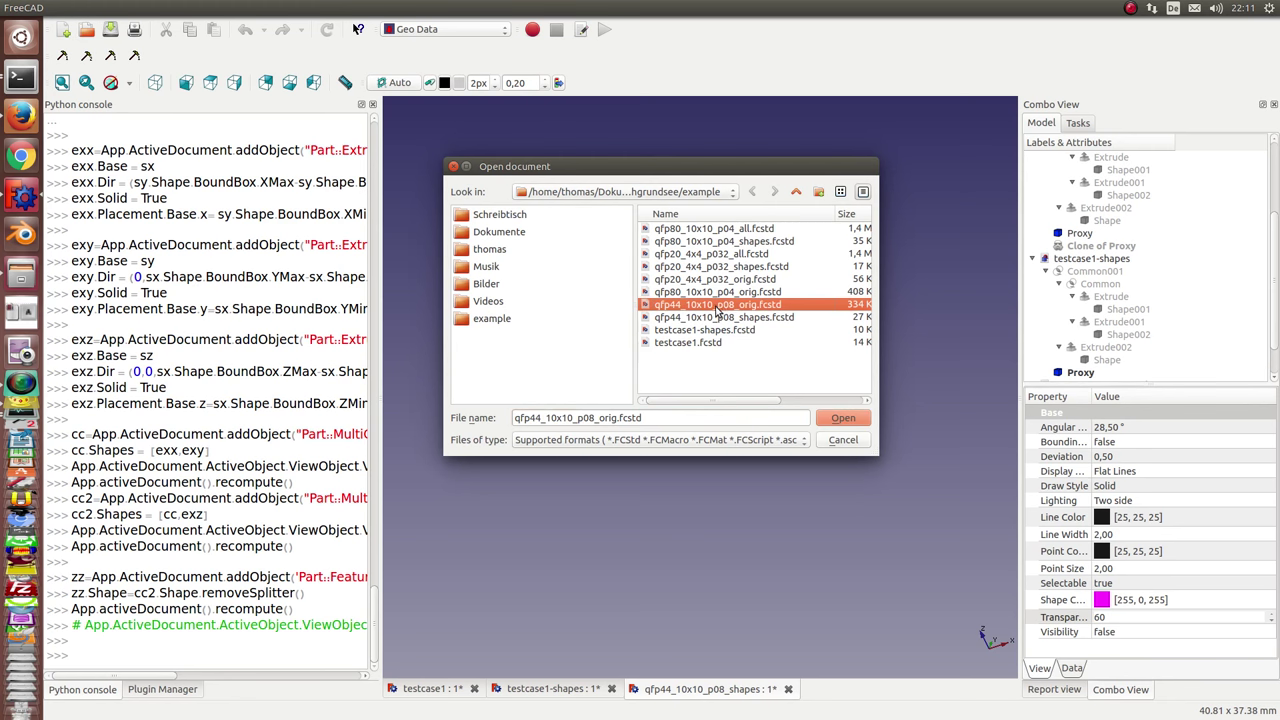
click(845, 419)
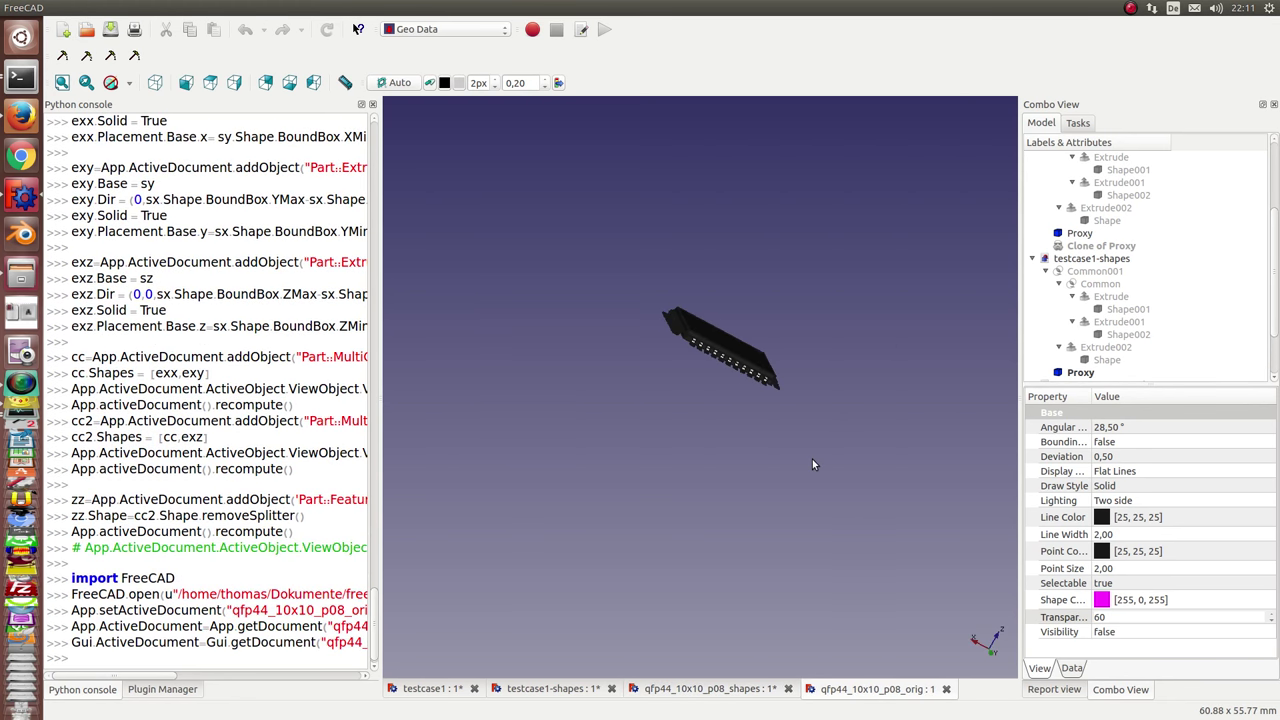
key(2)
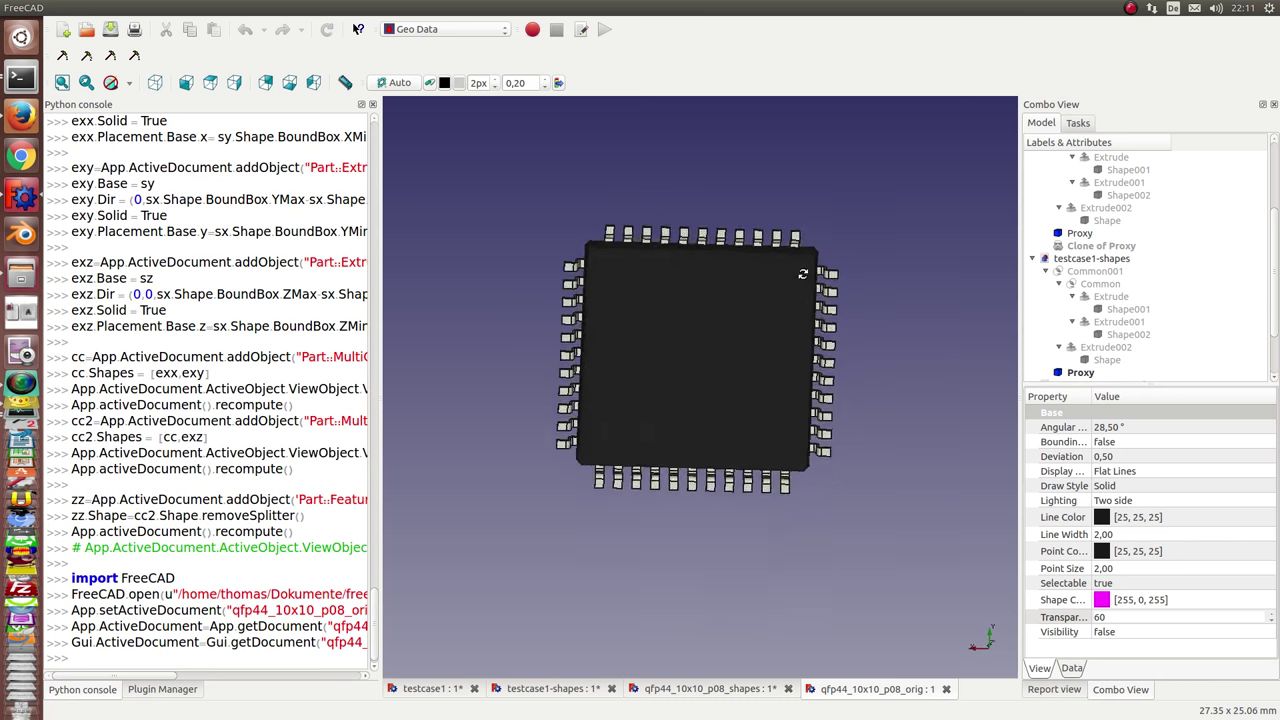
middle_drag(488, 283, 753, 364)
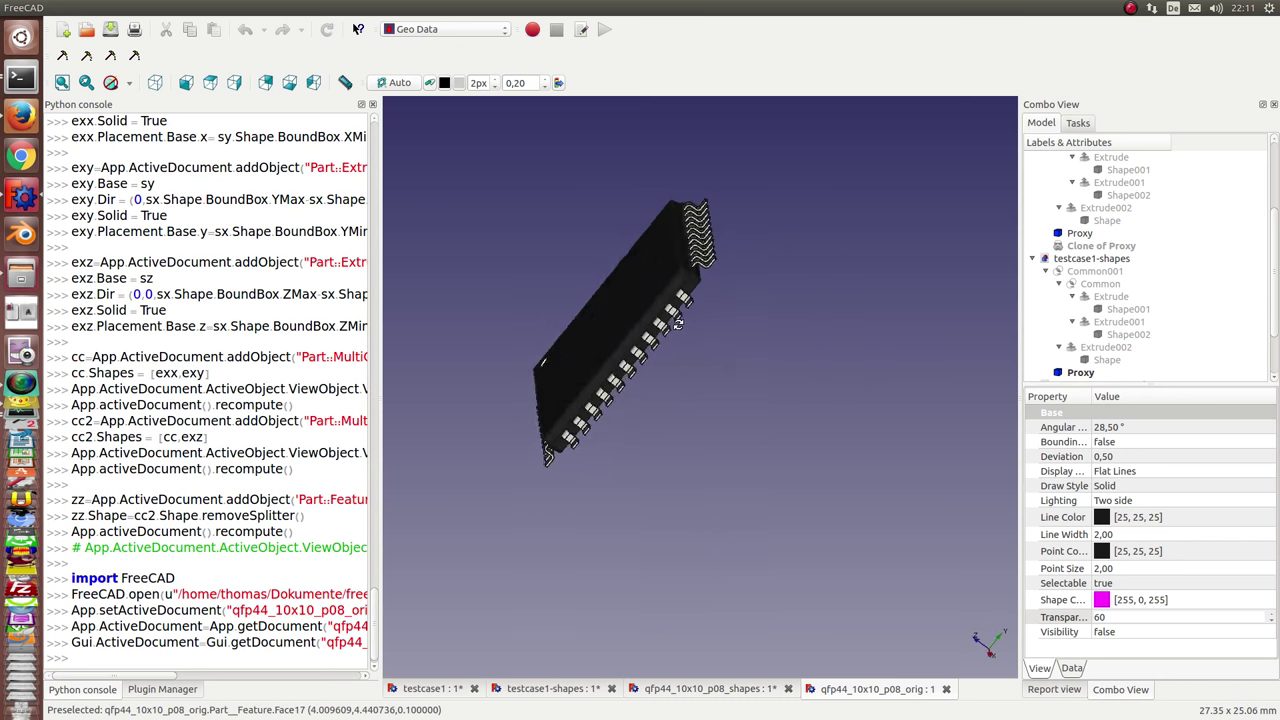
Switch back to the qfp44 shapes tab and orbit it for comparison
click(742, 690)
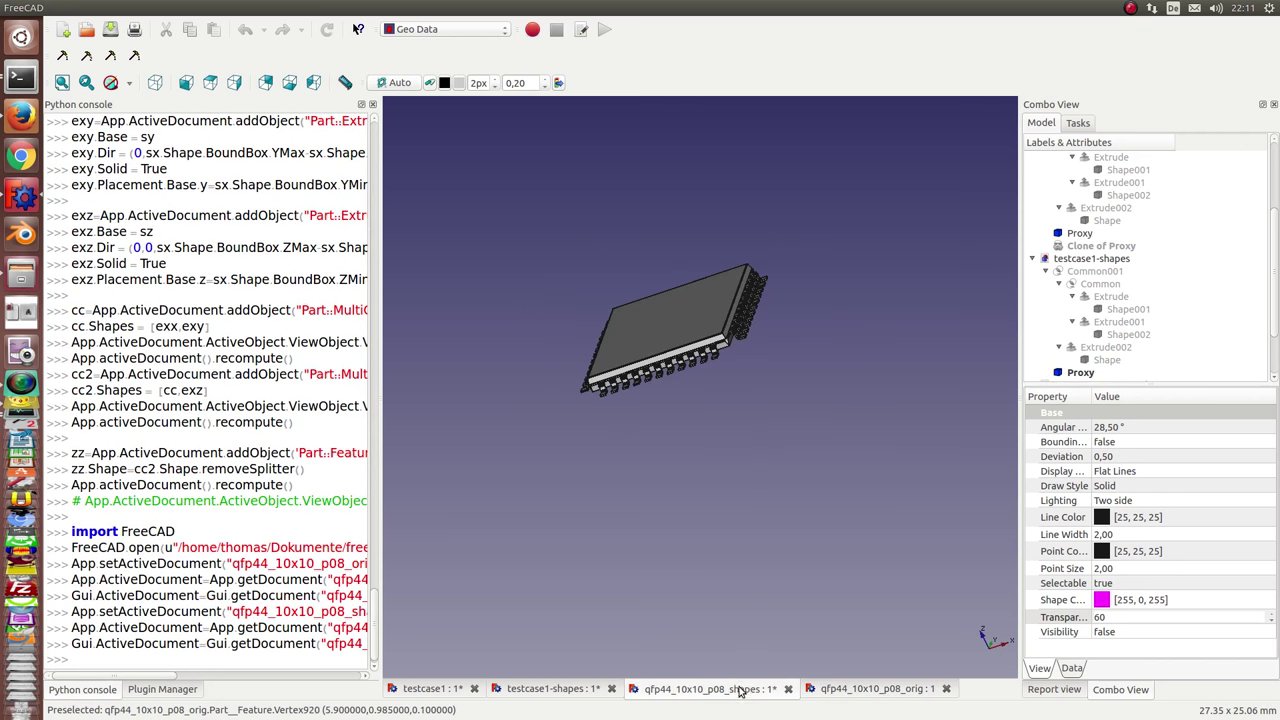
mouse_move(523, 518)
middle_down()
mouse_move(747, 467)
mouse_move(759, 510)
middle_up()
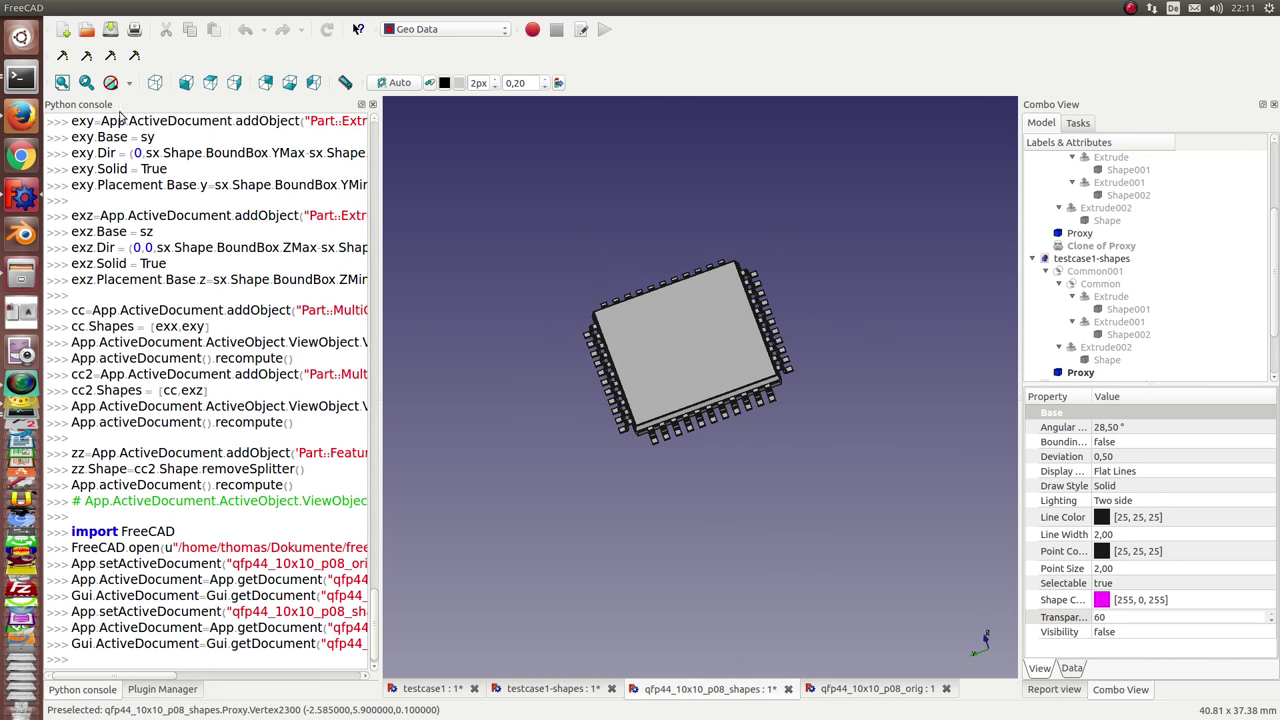
click(56, 8)
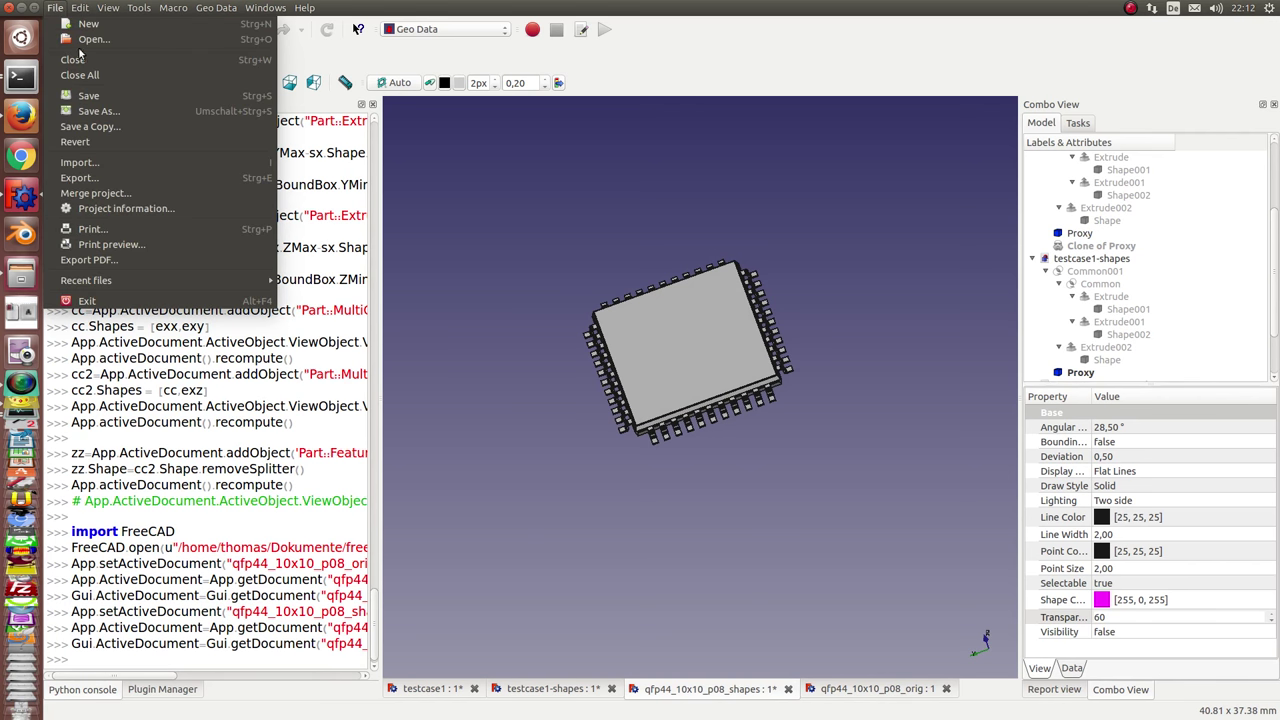
Open qfp80_10x10_p04_shapes.fcstd in a new tab and orbit the model
click(82, 40)
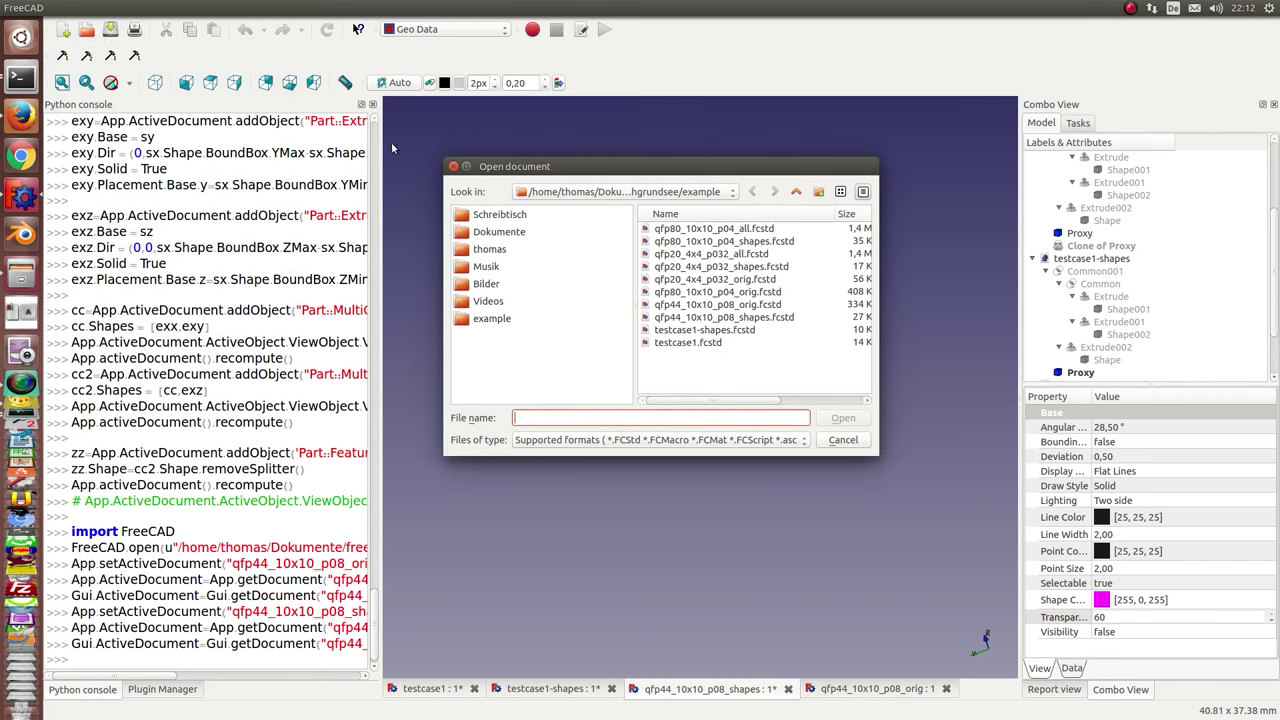
click(712, 243)
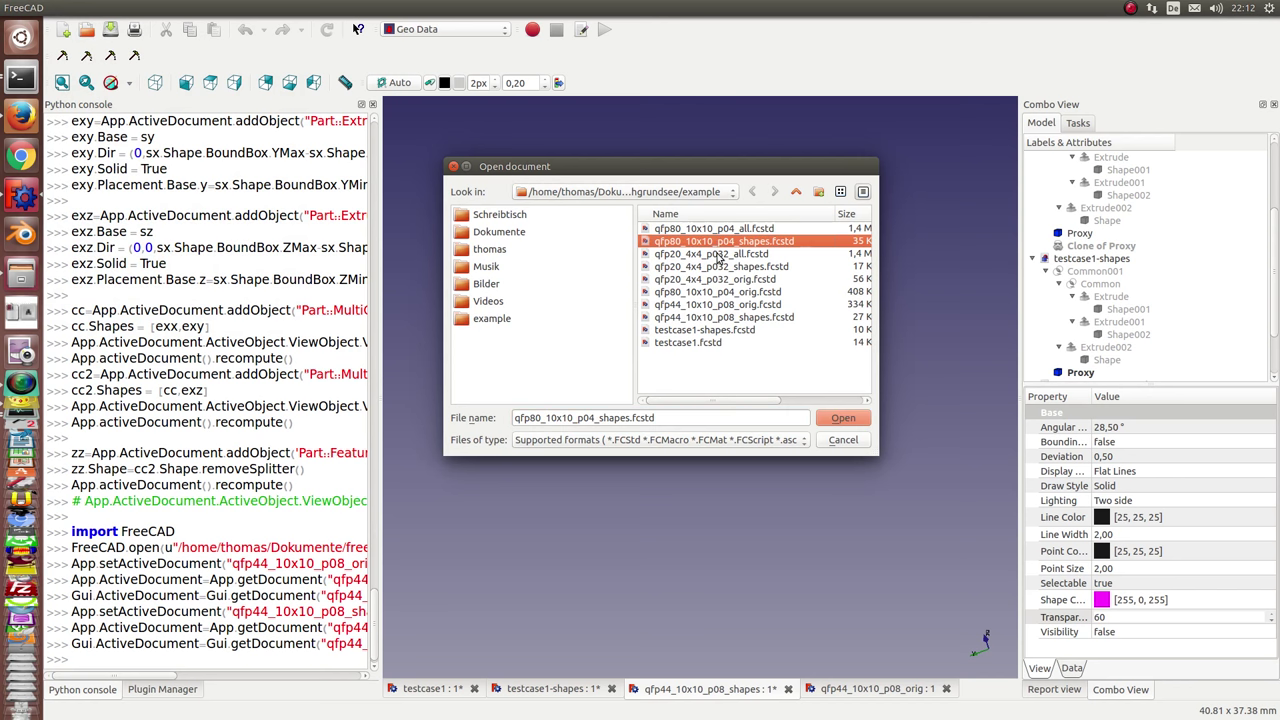
click(843, 418)
mouse_move(774, 420)
middle_down()
mouse_move(677, 374)
mouse_move(566, 346)
middle_up()
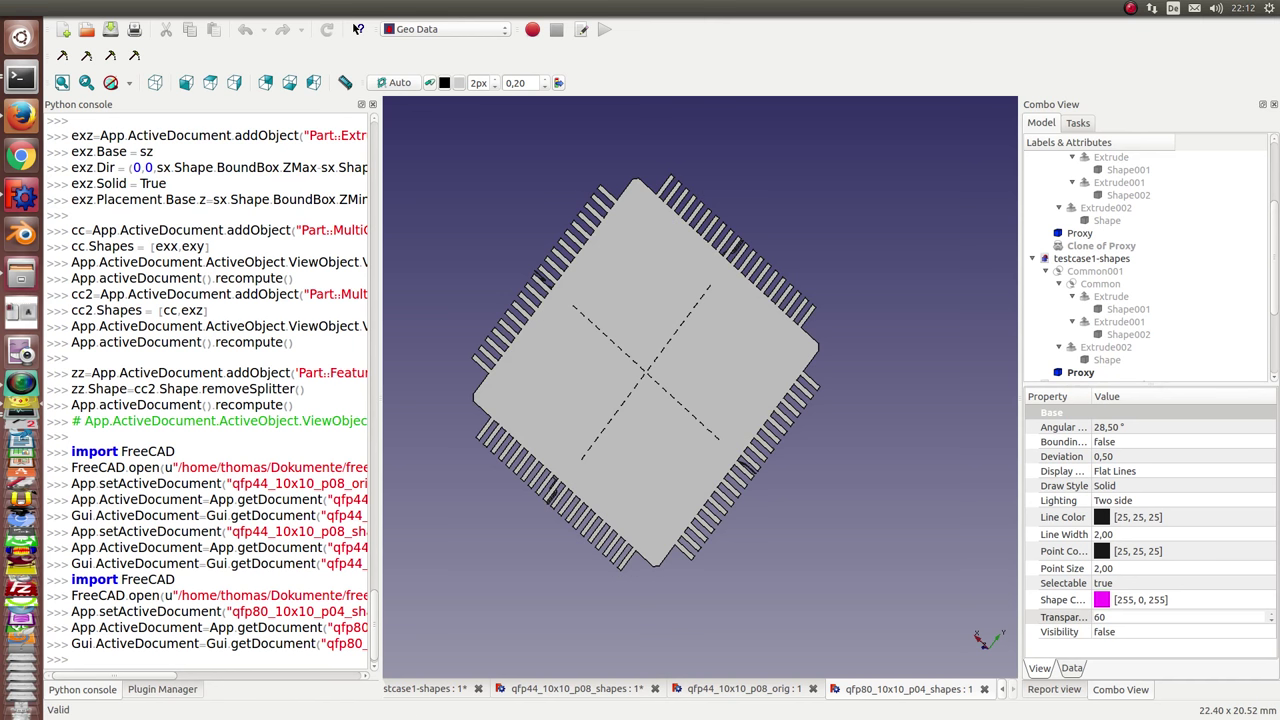
Paste the snapshot animation script into the Python console
click(108, 644)
key(Return)
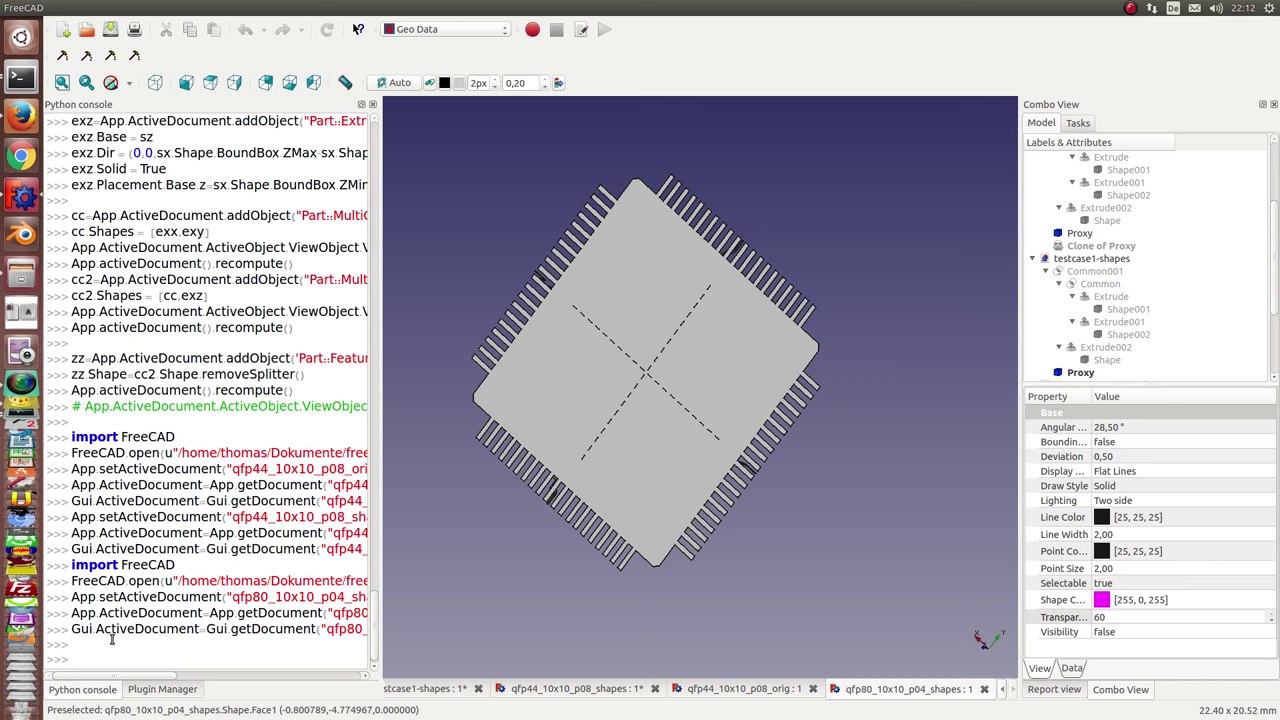
key(ctrl+v)
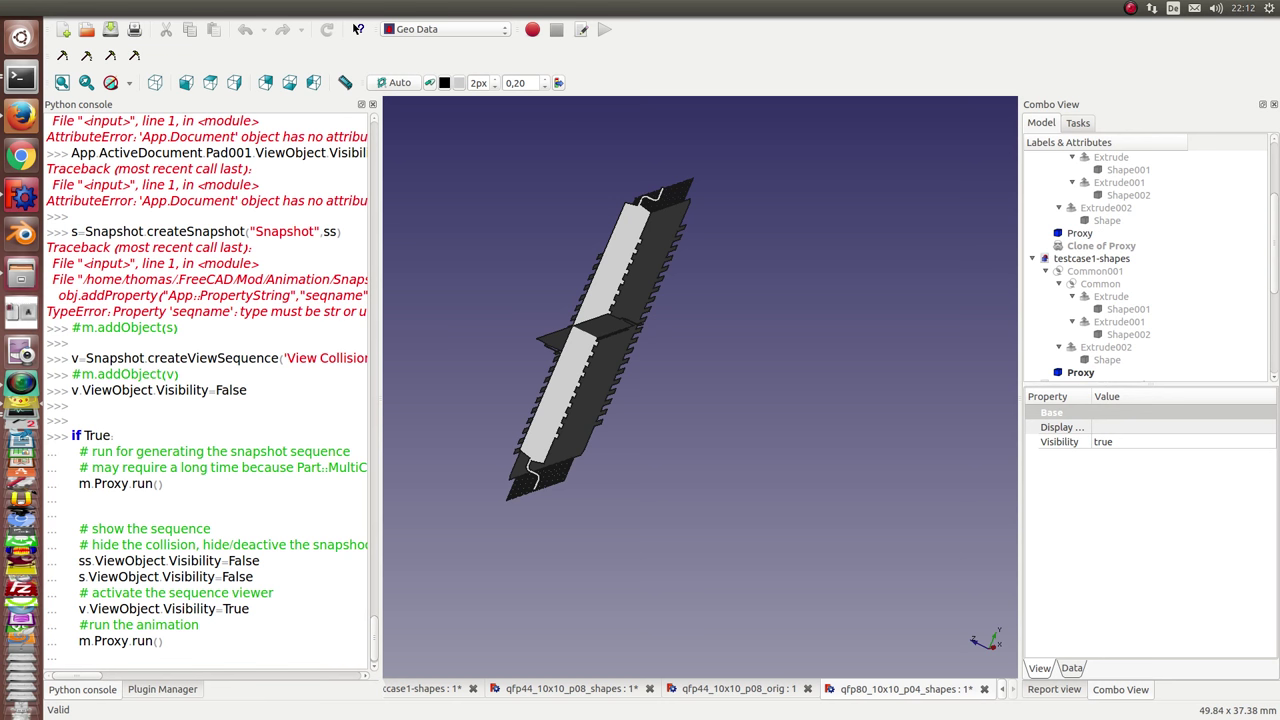
Run the pasted script on the qfp80 shapes, then orbit the chip to an oblique view
key(Return)
key(Return)
key(Return)
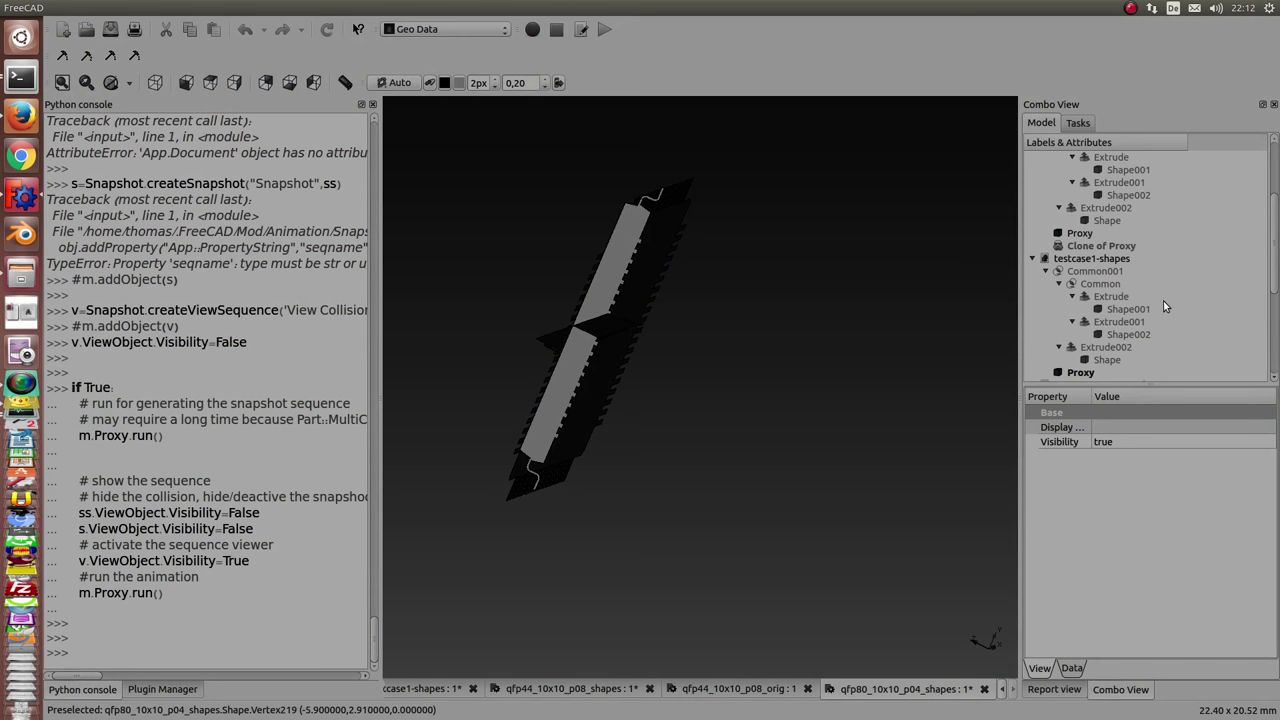
key(alt+Tab)
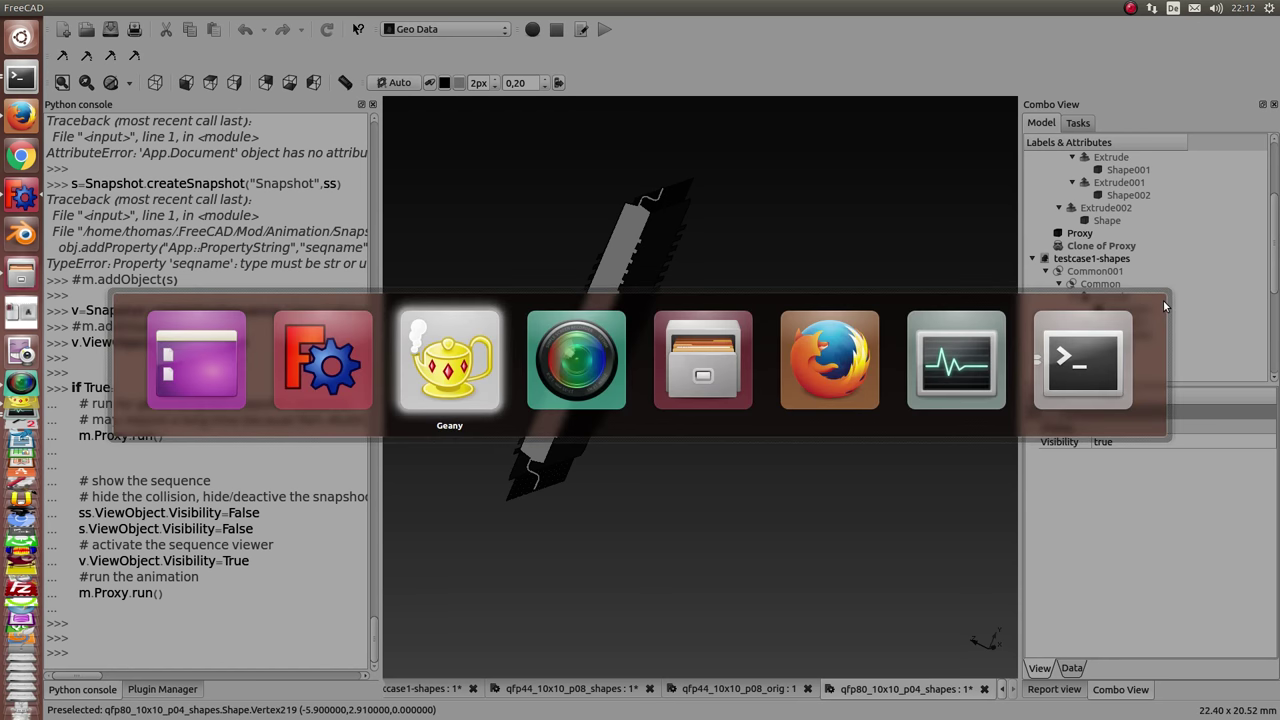
key(alt+Tab)
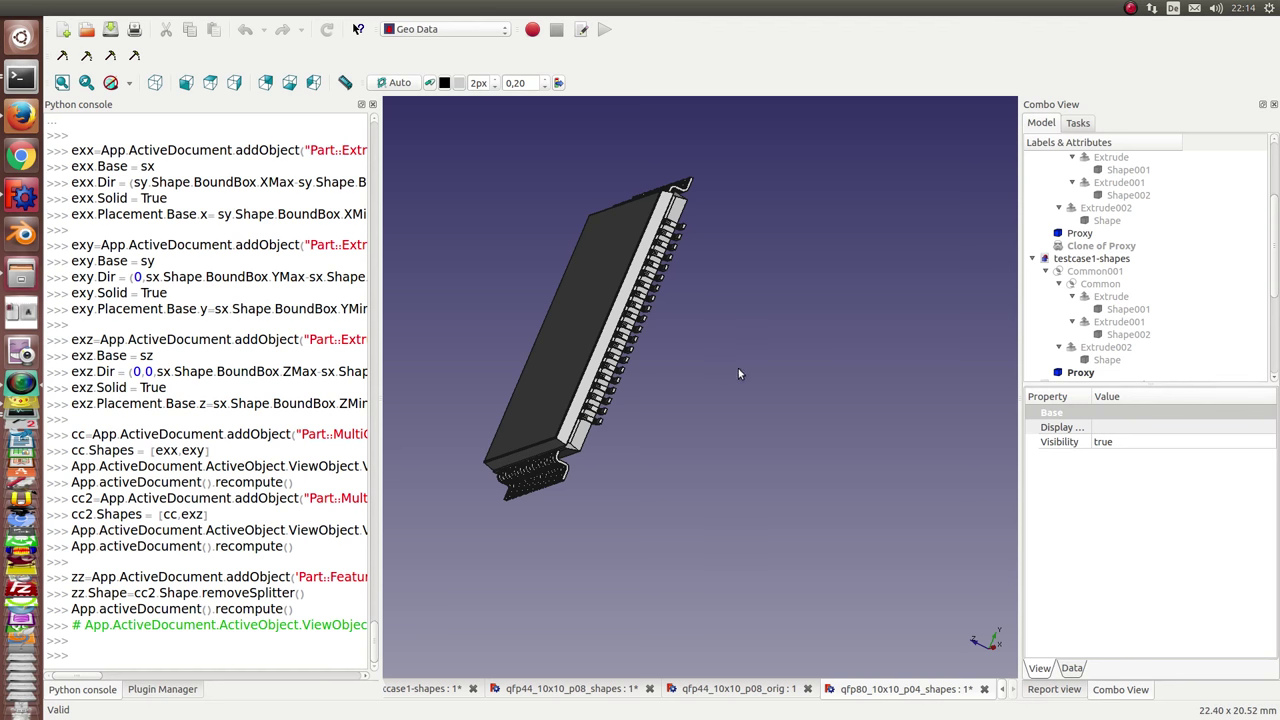
mouse_move(738, 368)
middle_down()
mouse_move(634, 344)
mouse_move(800, 384)
mouse_move(633, 447)
mouse_move(688, 461)
middle_up()
View the qfp80 shapes chip in front, top, right and isometric views
key(1)
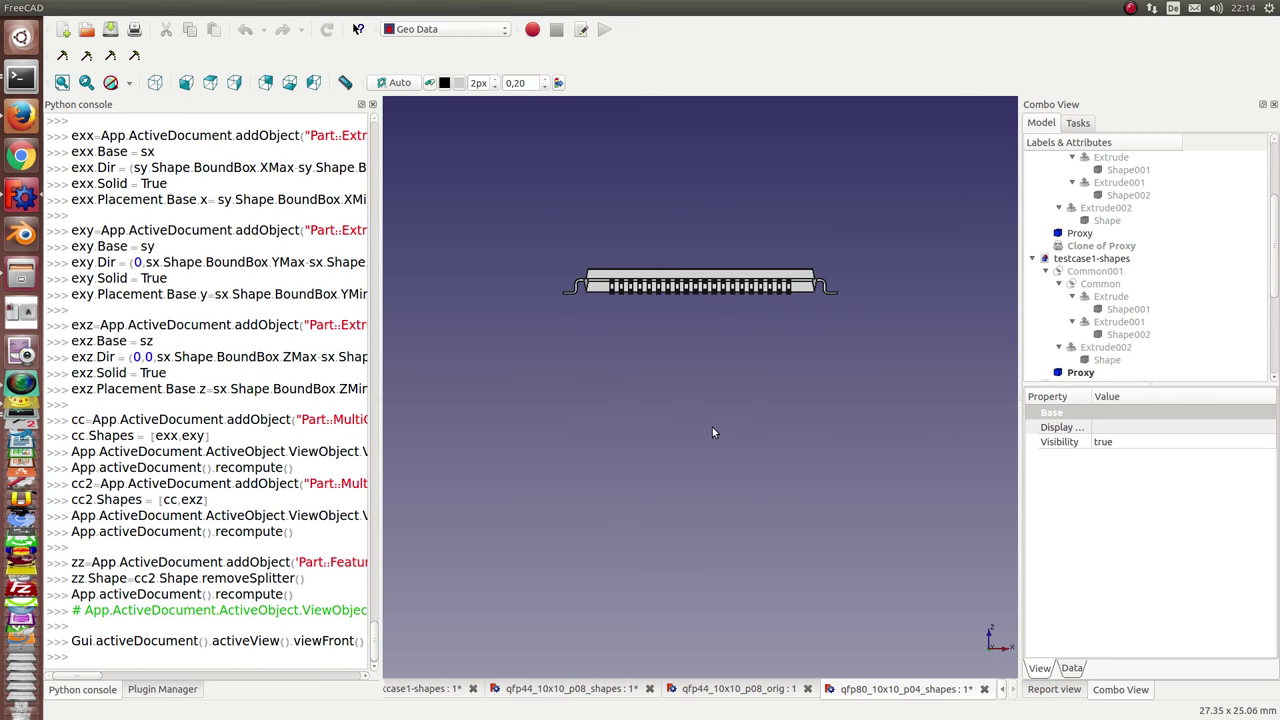
key(2)
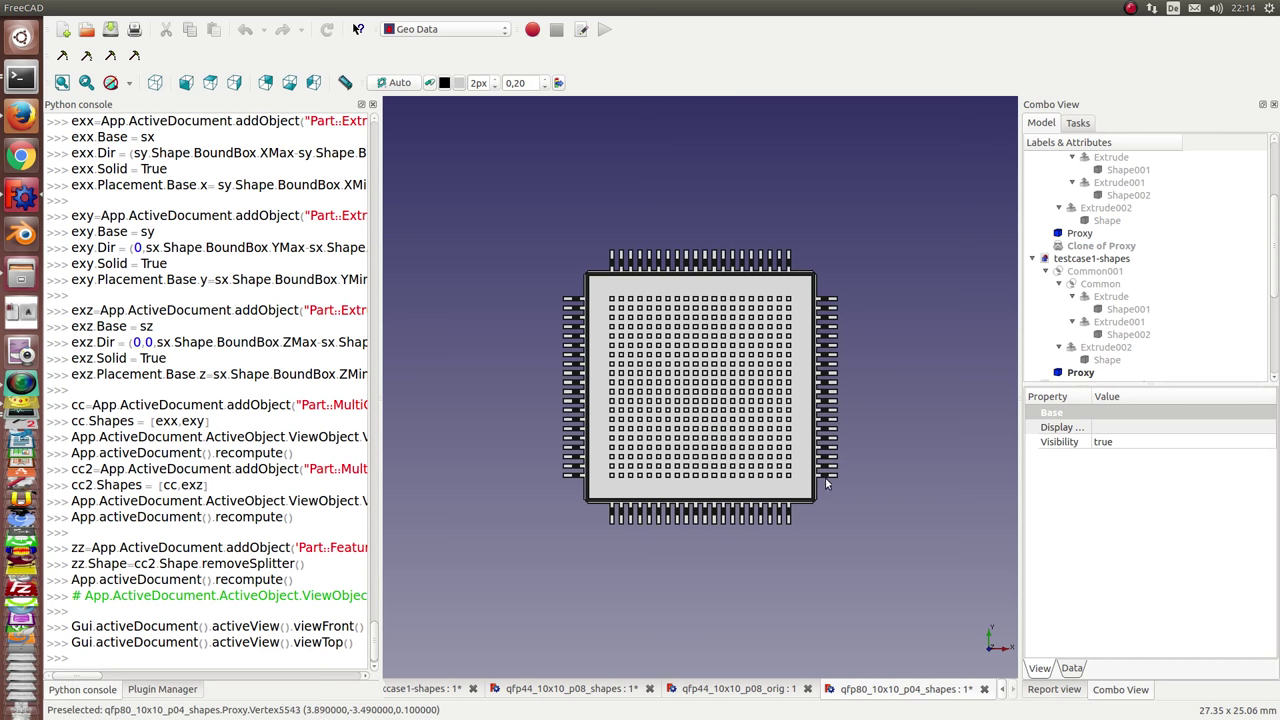
middle_drag(828, 485, 941, 522)
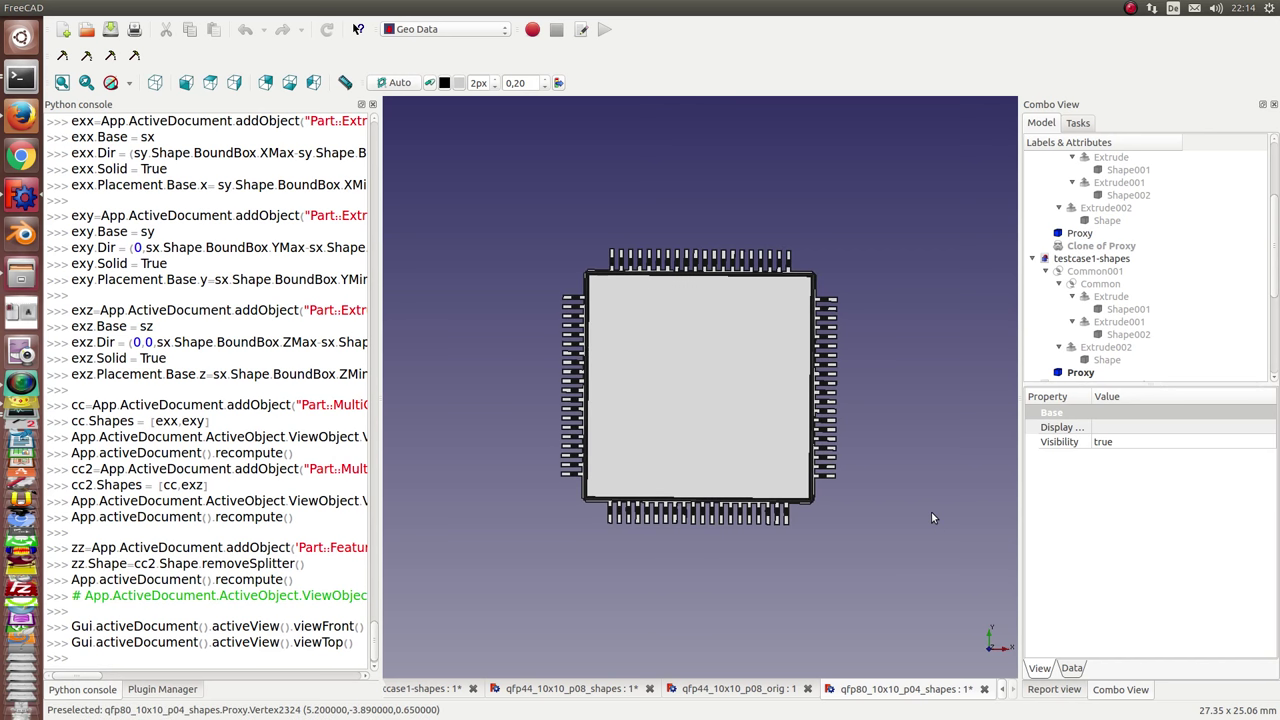
key(3)
key(0)
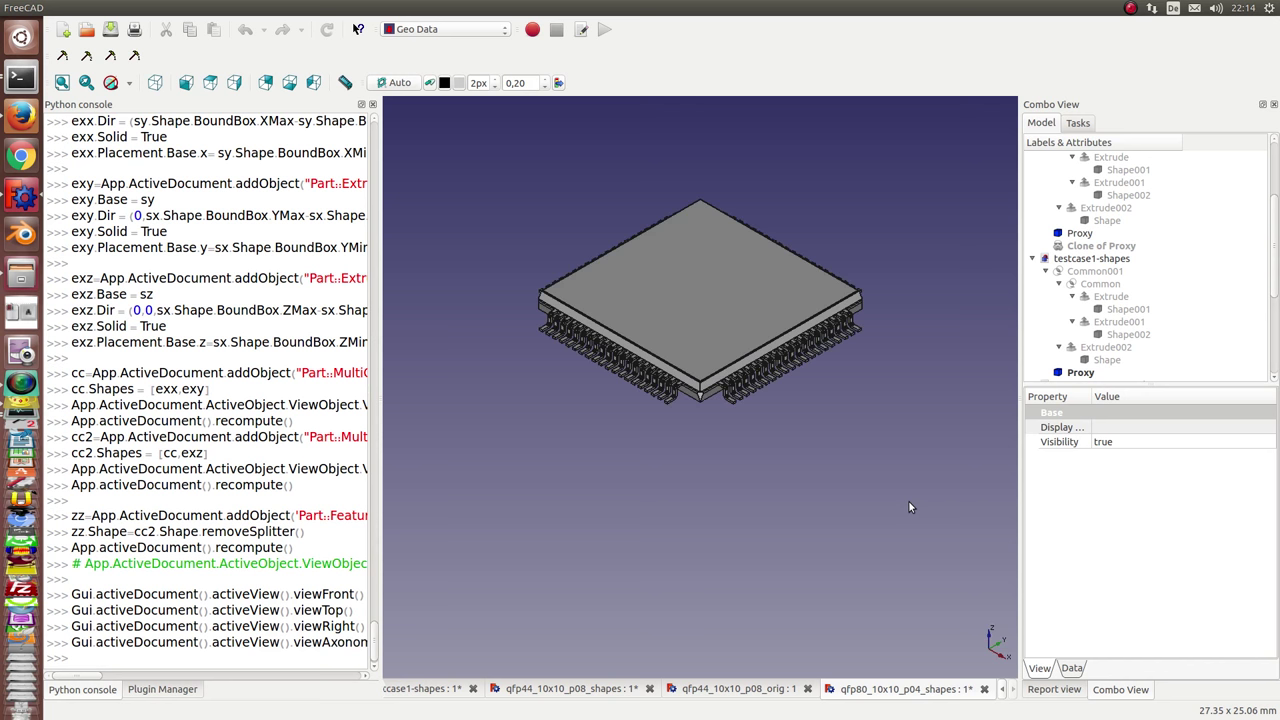
Show the qfp44 original in isometric, front, top and right views, then open the example folder
click(755, 689)
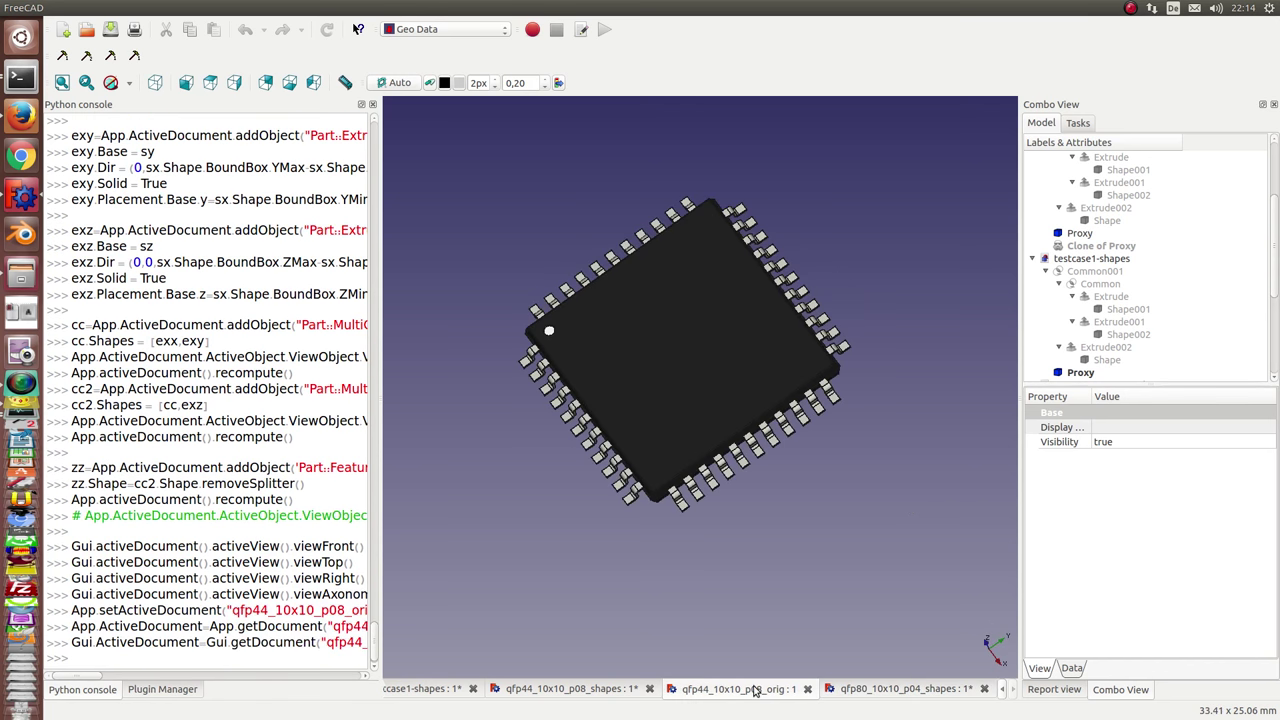
key(0)
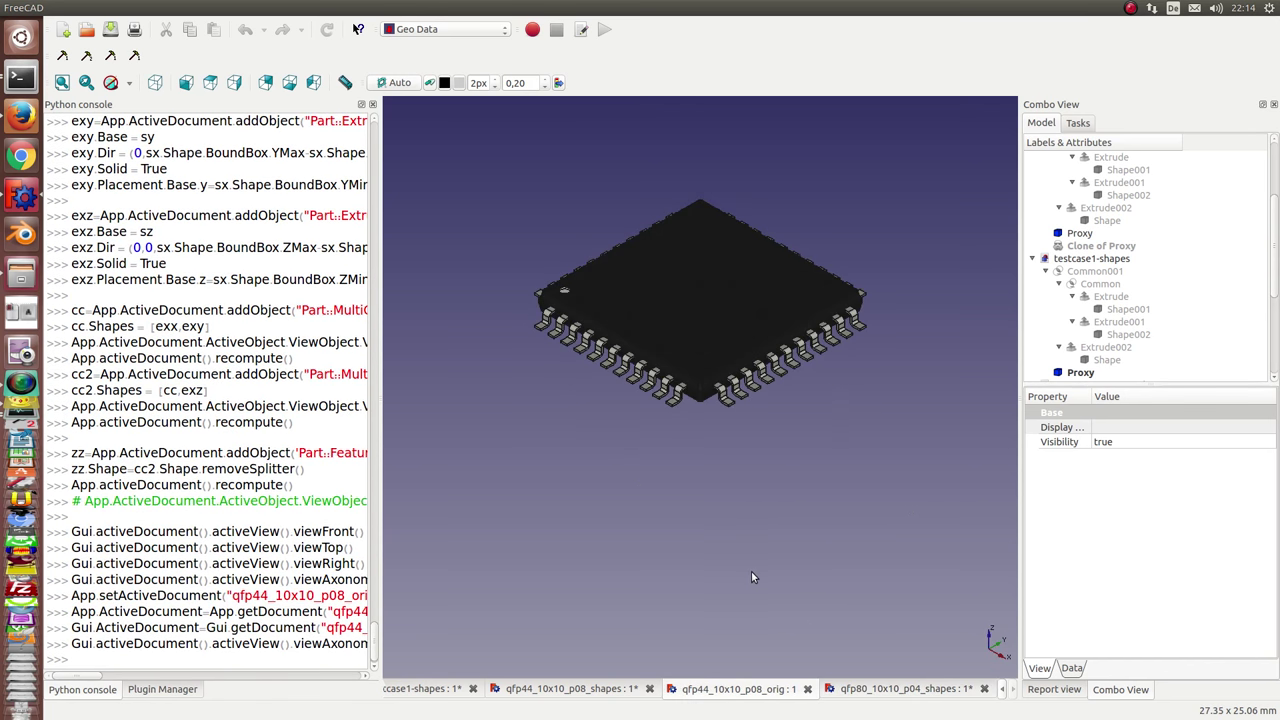
key(1)
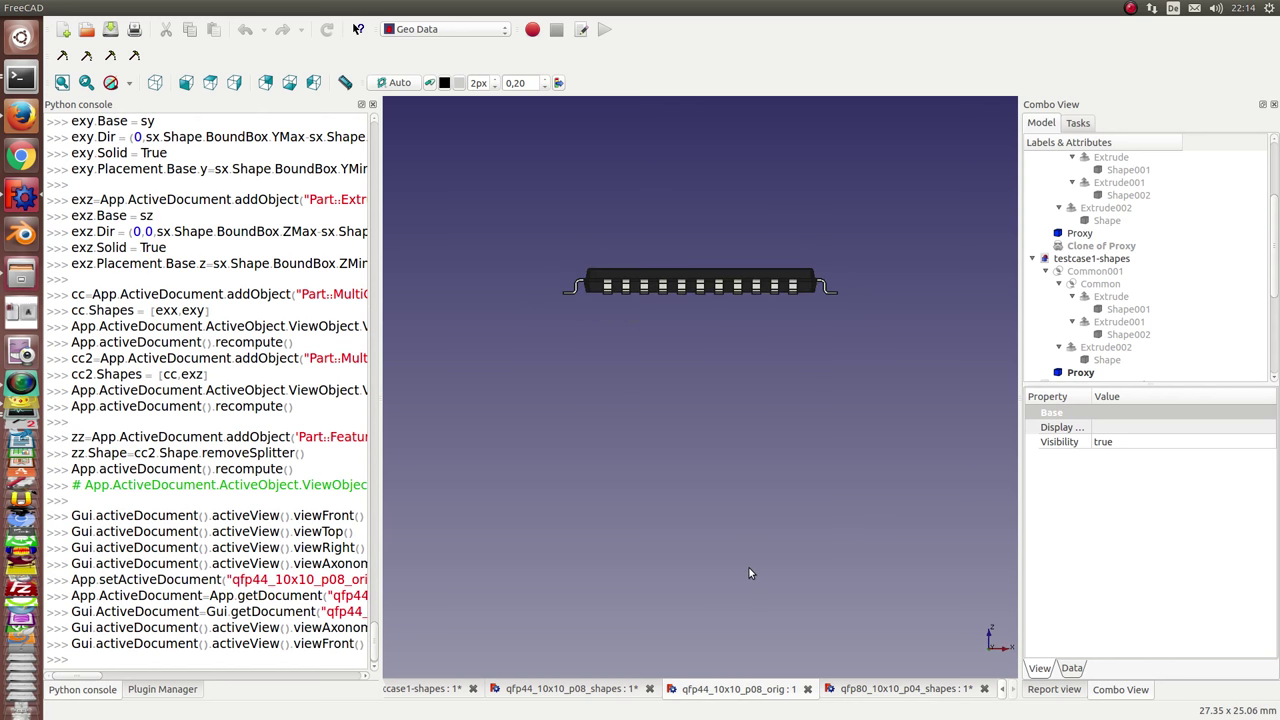
key(2)
key(3)
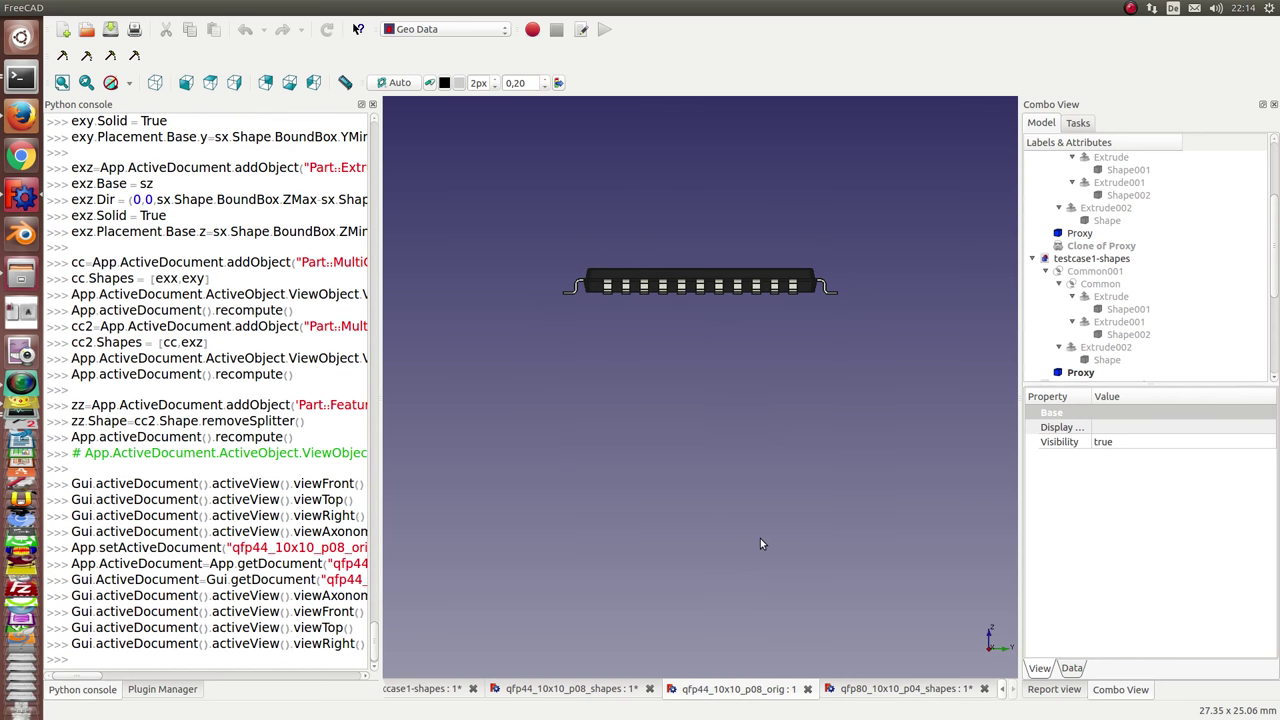
click(18, 272)
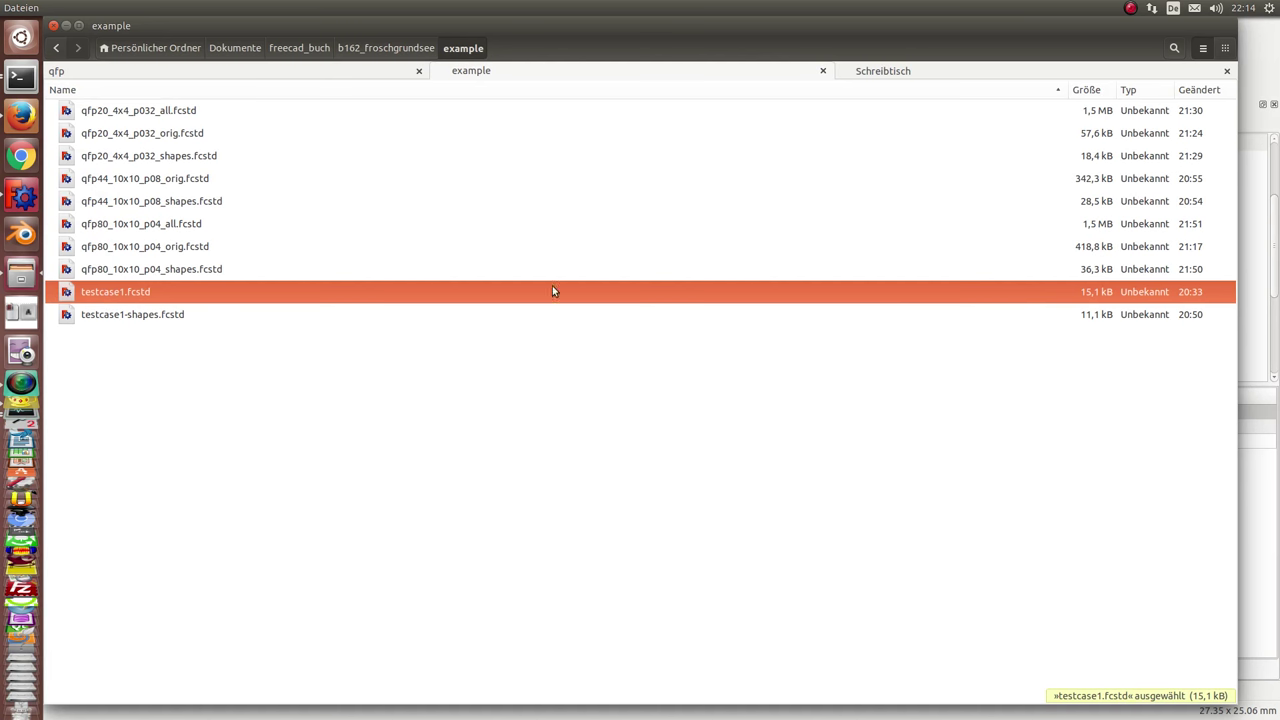
click(1100, 318)
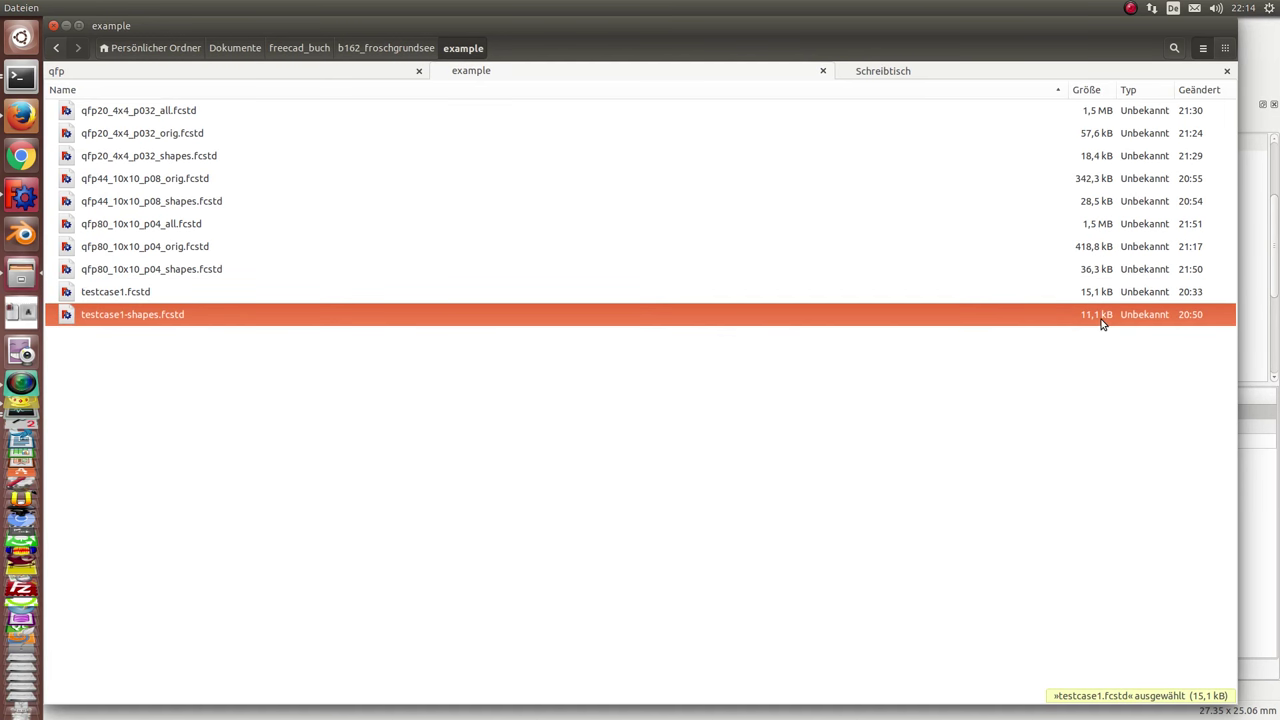
click(1097, 249)
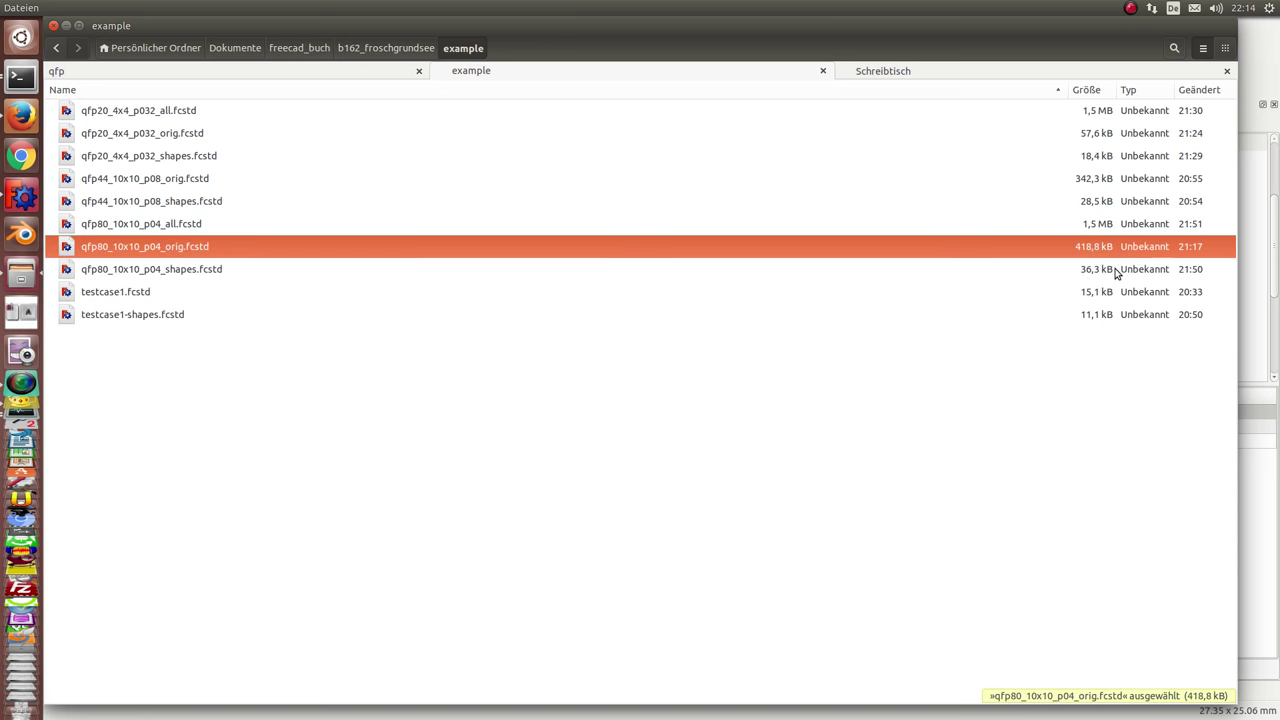
click(1116, 272)
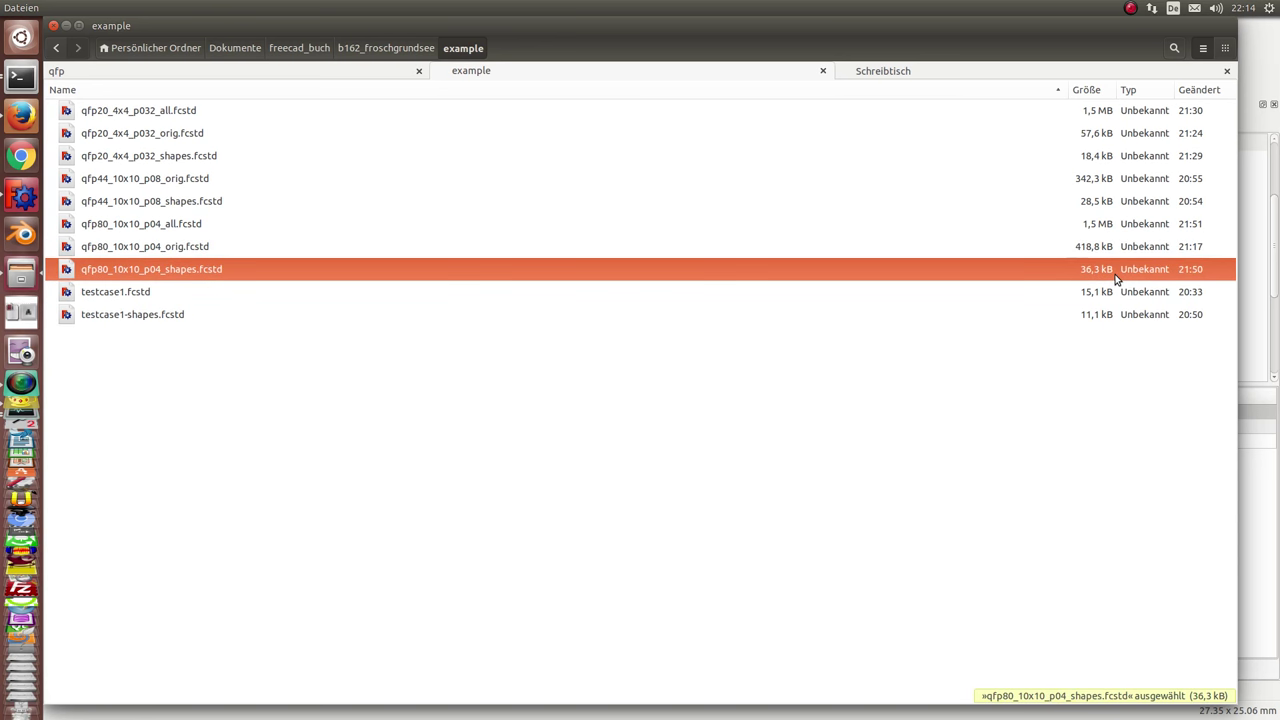
click(1089, 137)
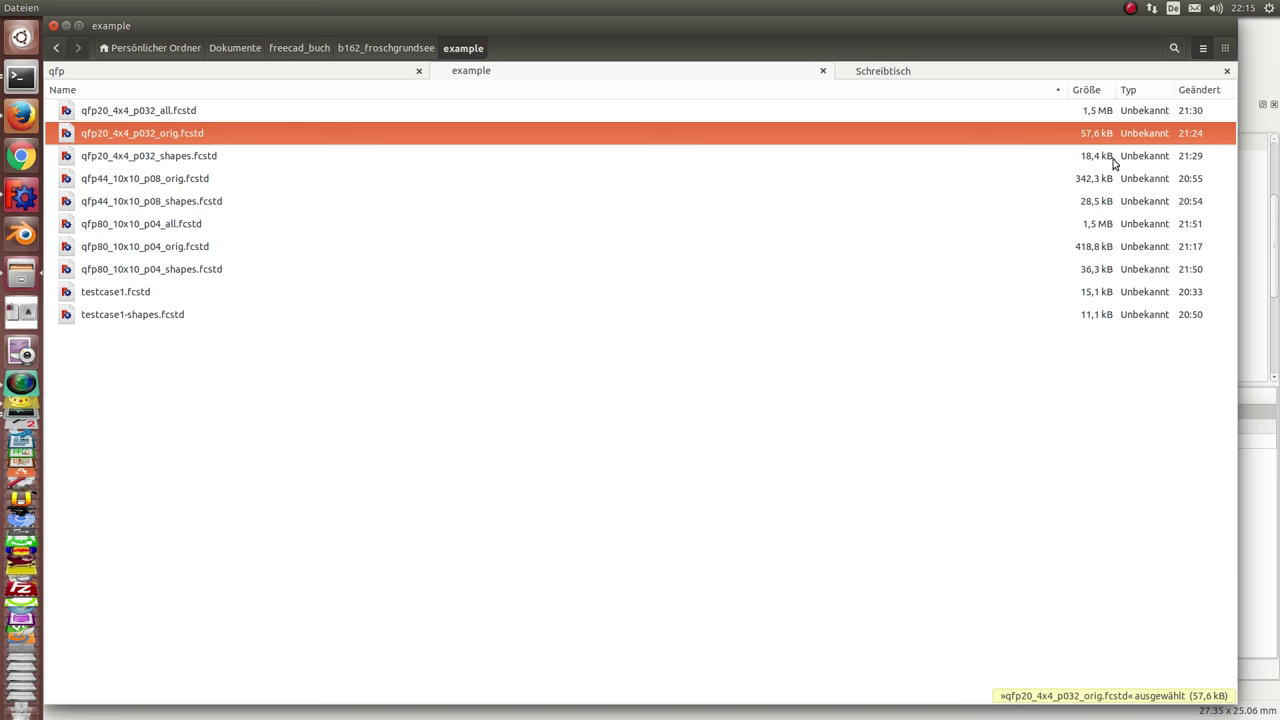
click(1118, 166)
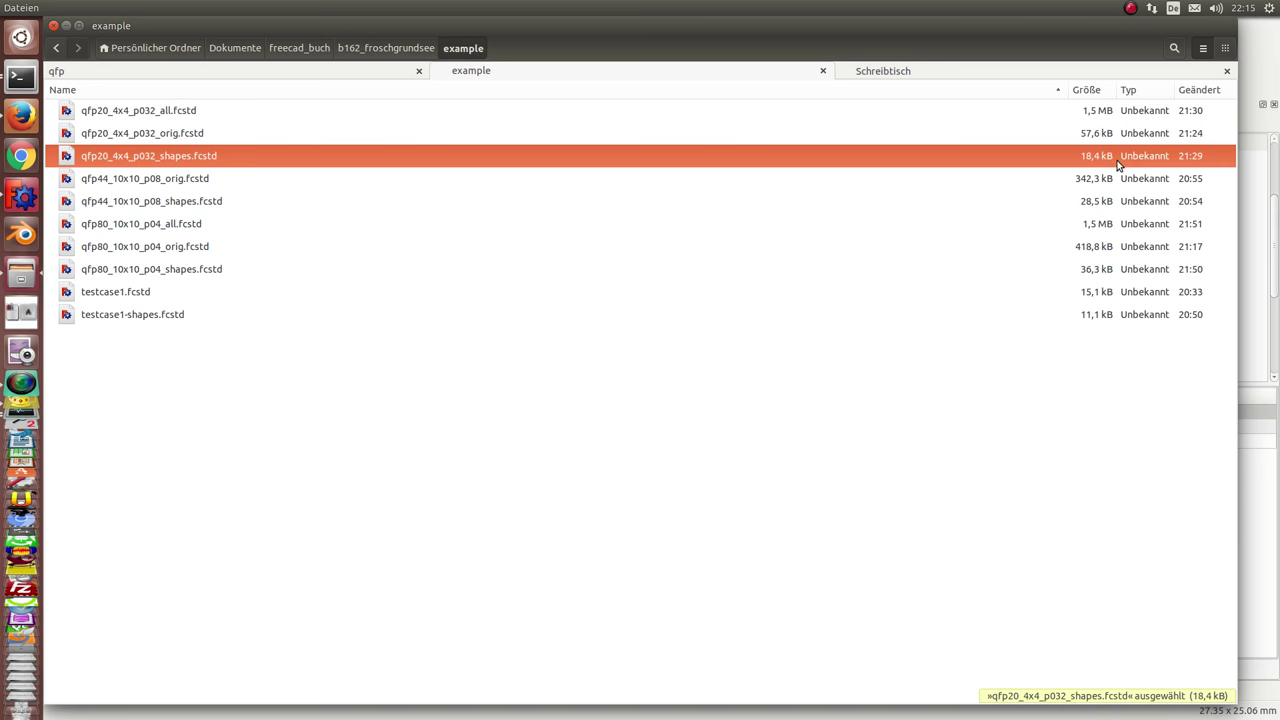